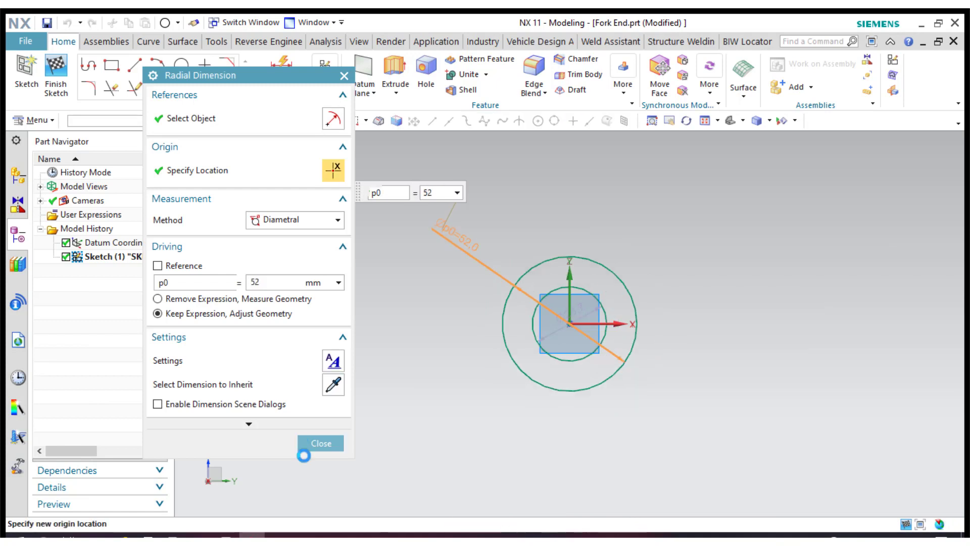
Finish the outer circle's diameter dimension and set the inner circle's diameter to 24 mm.
left_click(325, 443)
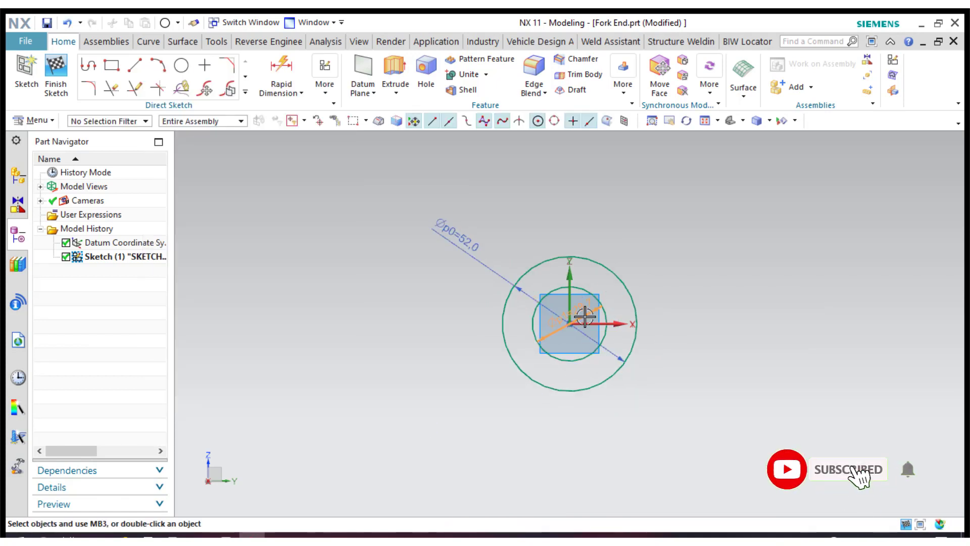
left_click(583, 314)
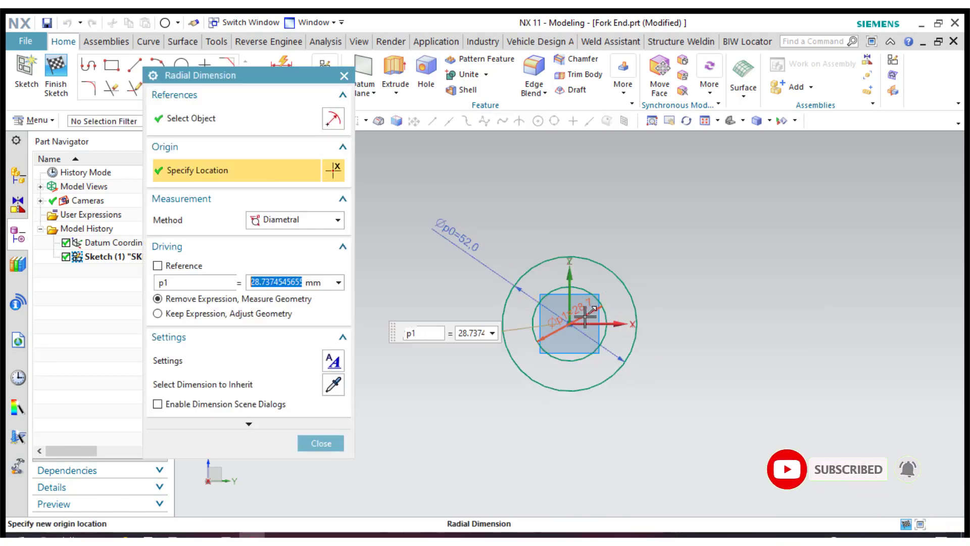
type("4")
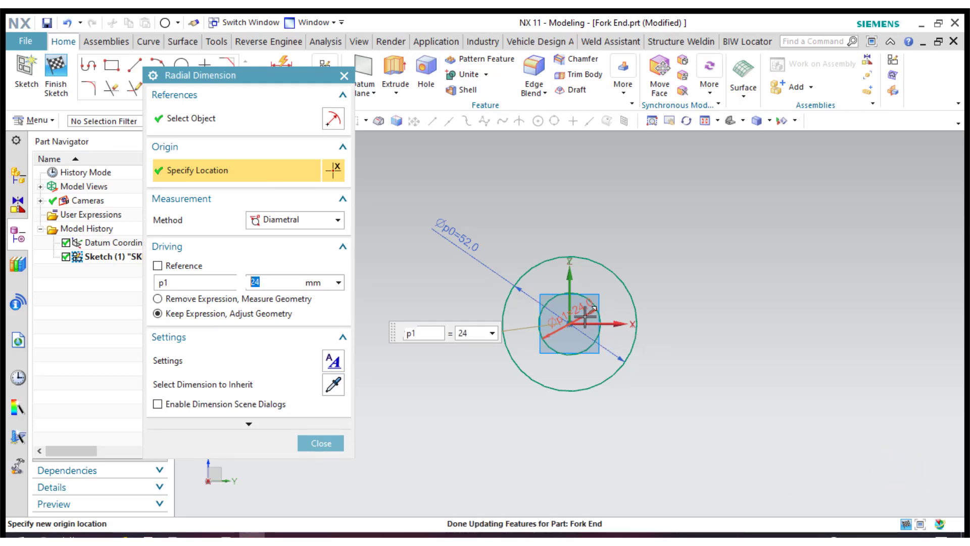
left_click(309, 443)
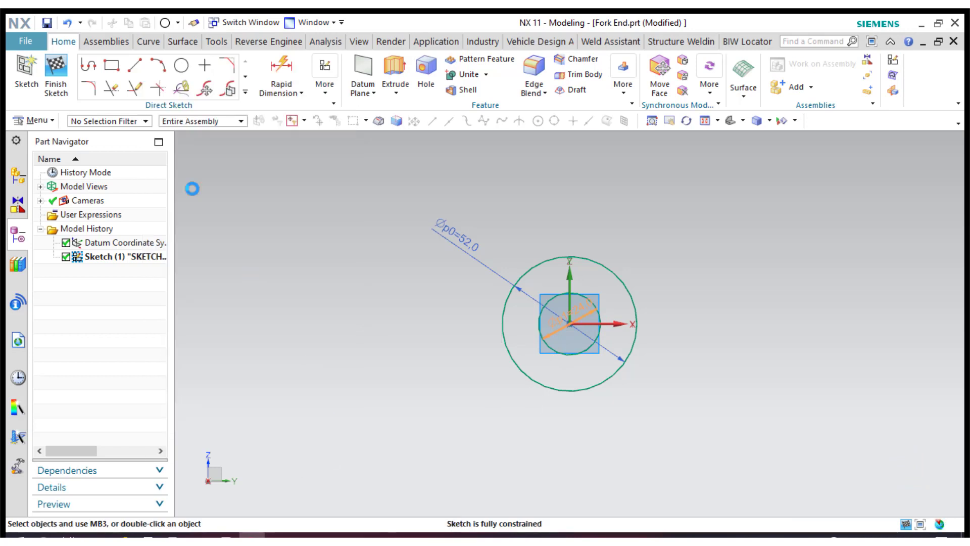
Sketch two horizontal lines, each about 68 mm long, extending right from the upper and lower points of the outer circle.
left_click(138, 72)
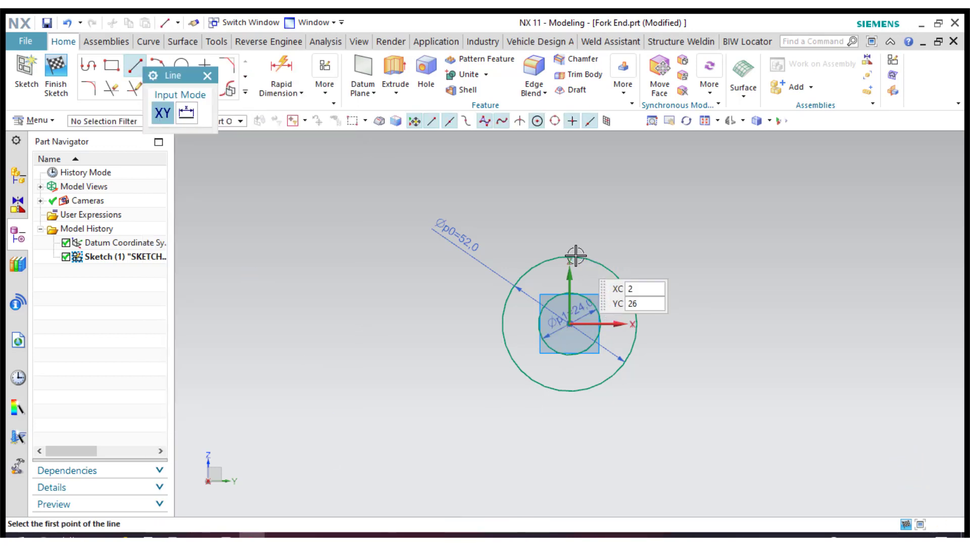
left_click(575, 256)
left_click(751, 256)
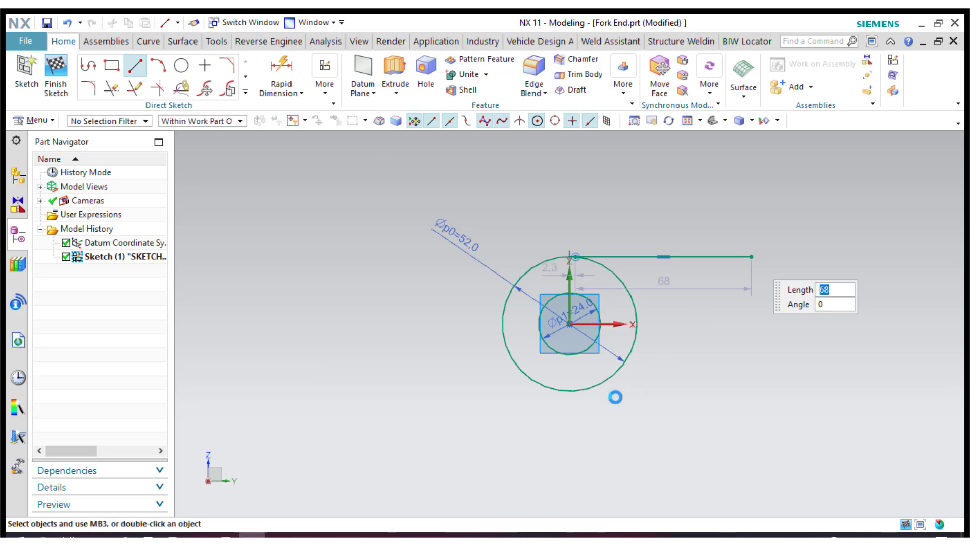
left_click(577, 394)
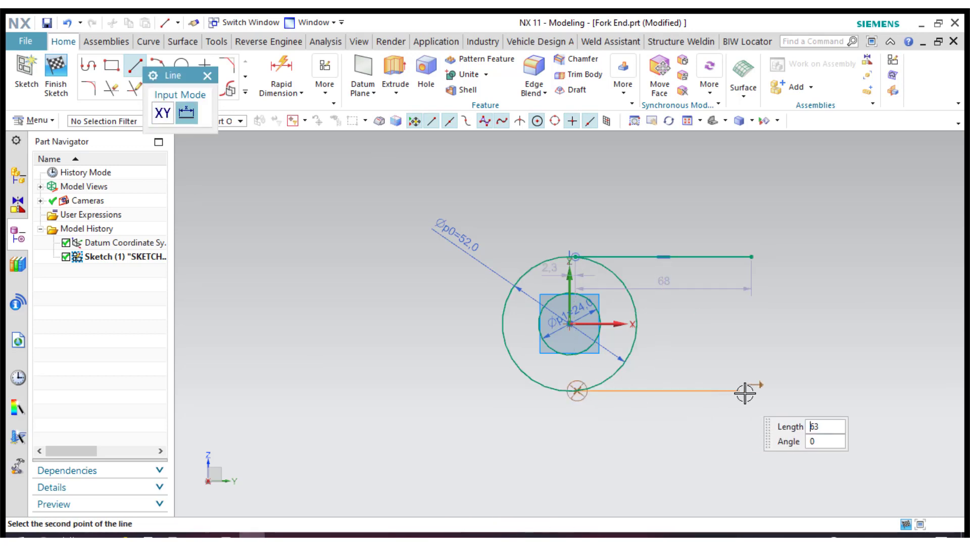
left_click(751, 391)
Sketch two horizontal lines, about 58 mm and 60.5 mm long, extending right from the inner circle's upper and lower points.
left_click(575, 293)
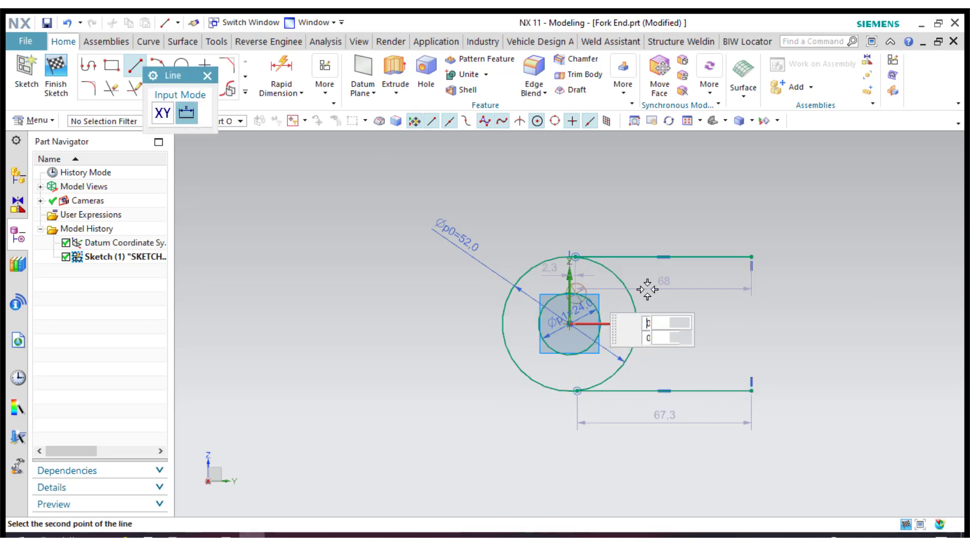
type("68")
key("Return")
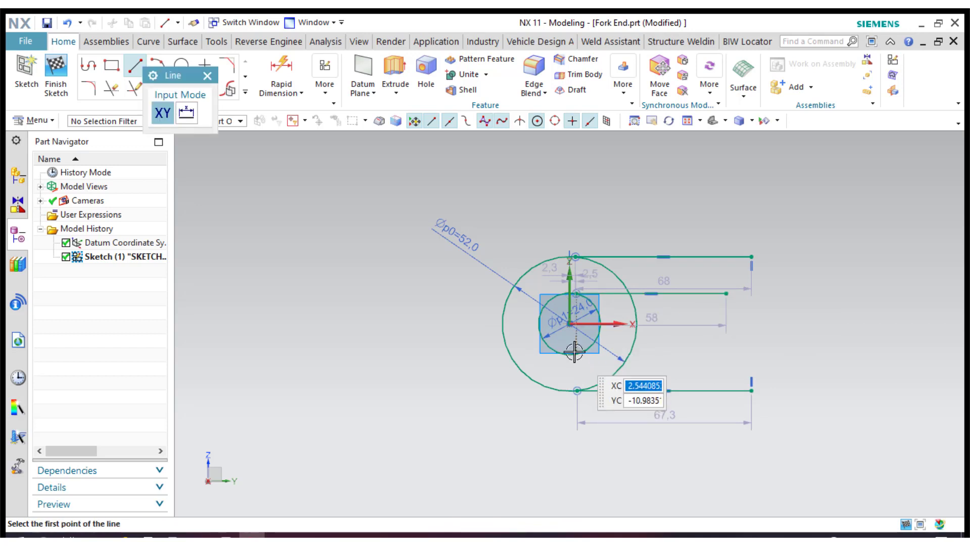
left_click(578, 354)
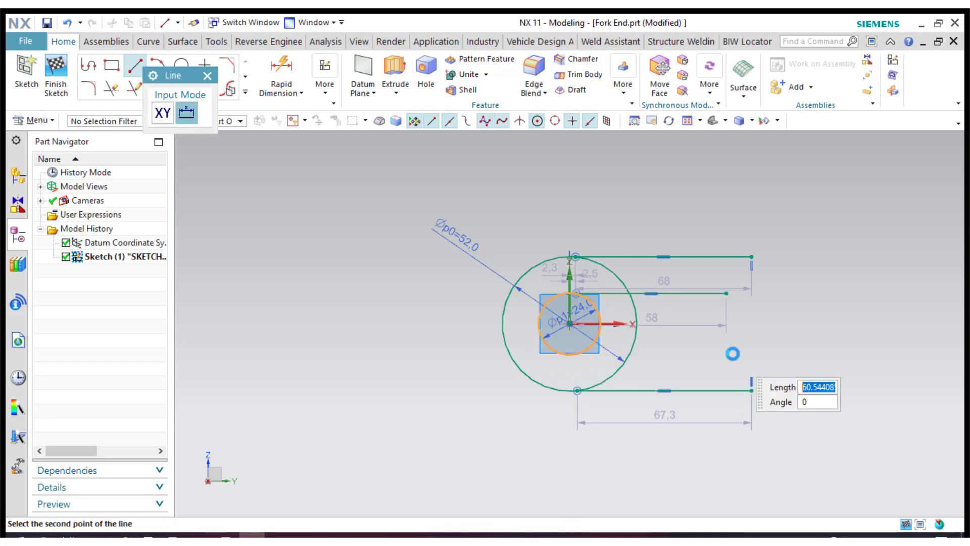
key("Return")
left_click(207, 75)
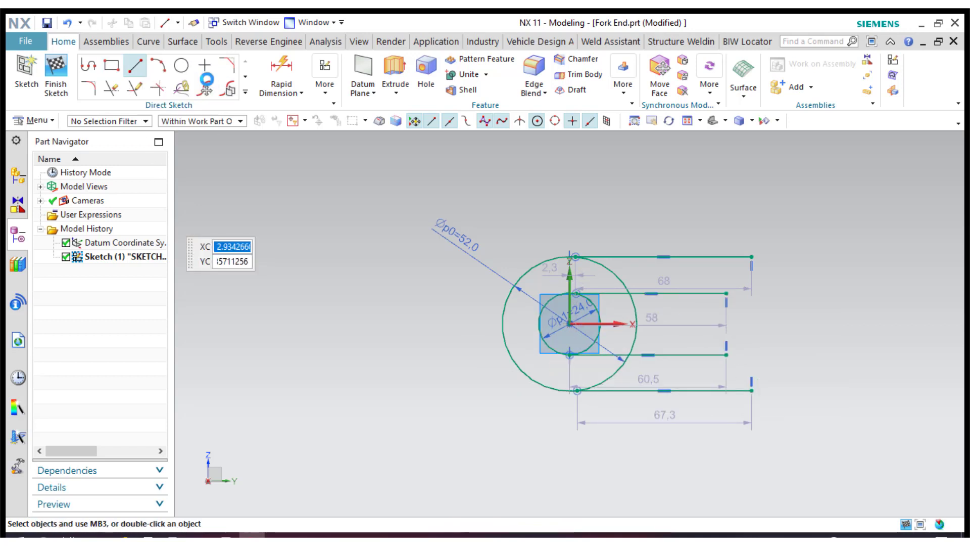
Apply Tangent constraints between the upper inner line and the inner circle, and between both outer lines and the outer circle.
left_click(326, 93)
left_click(505, 123)
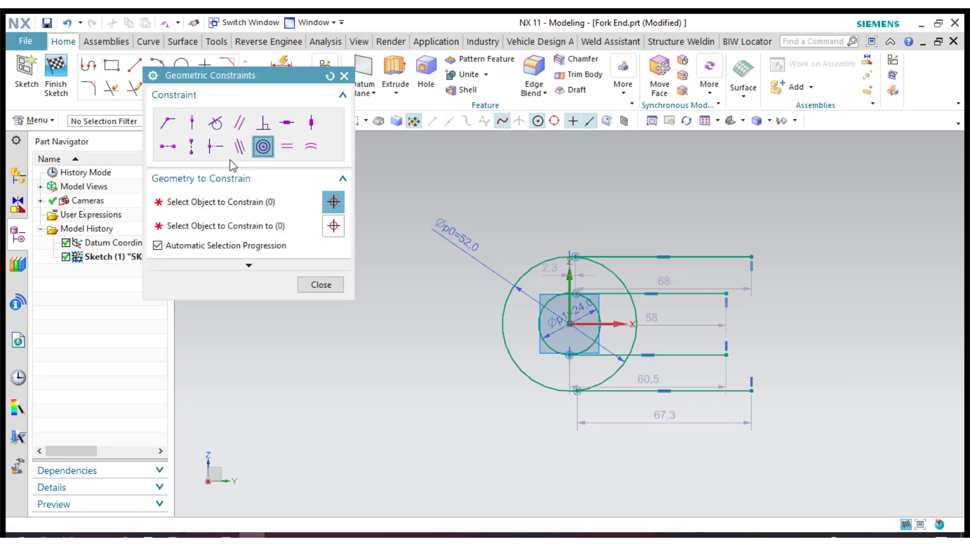
left_click(215, 123)
left_click(604, 291)
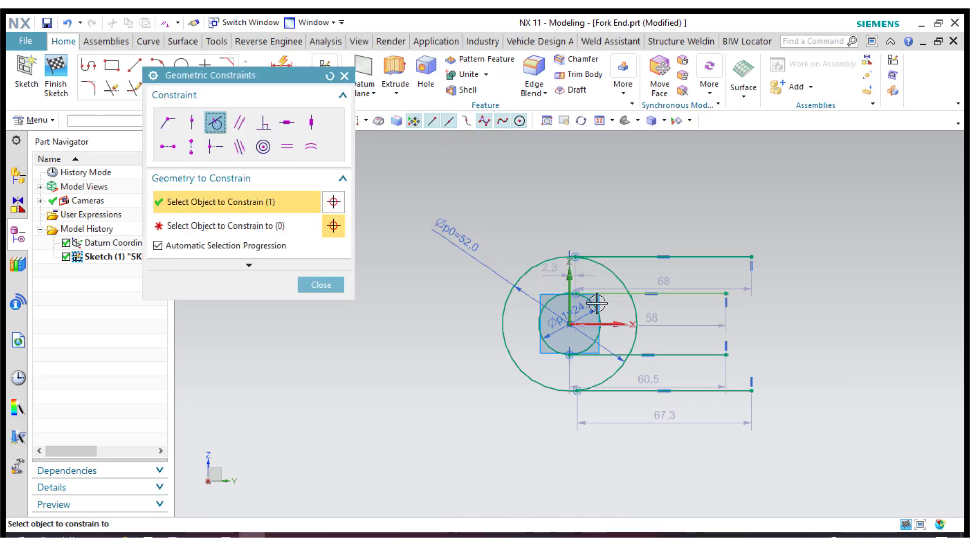
left_click(598, 331)
left_click(618, 391)
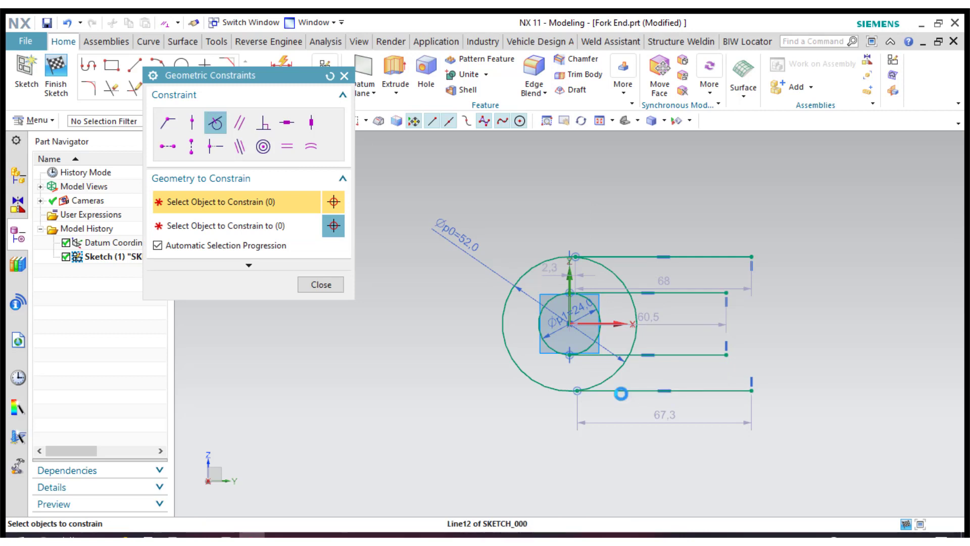
left_click(610, 375)
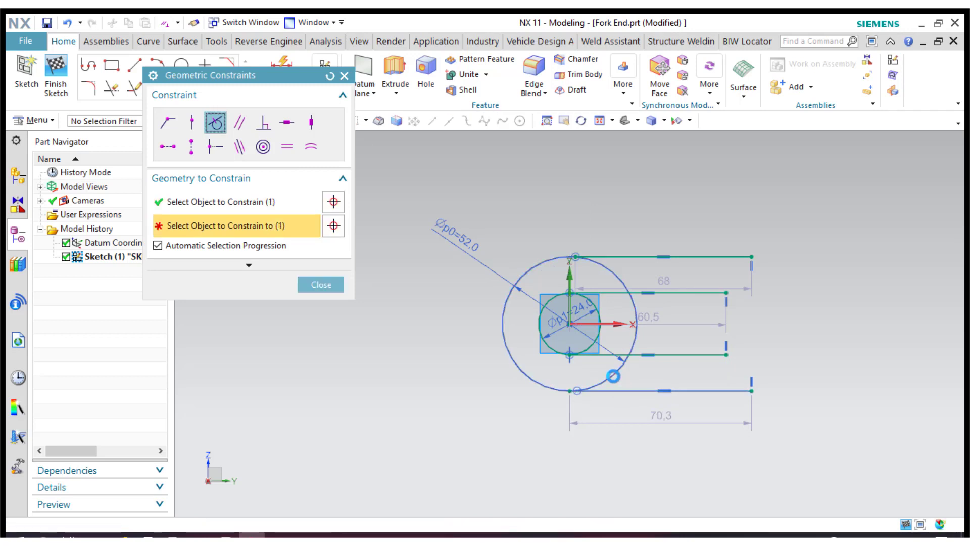
left_click(611, 259)
left_click(606, 267)
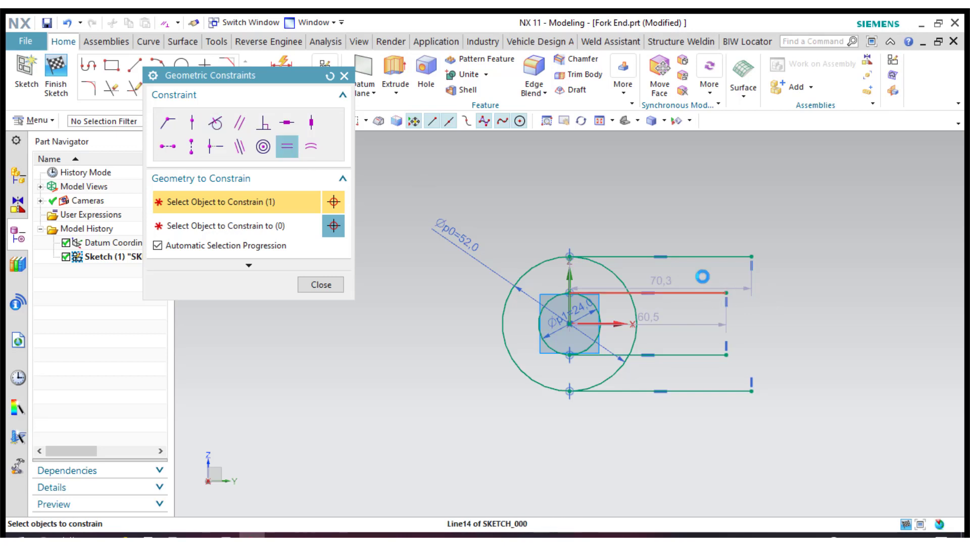
Apply Equal Length constraints between the upper outer and inner lines, and between the lower inner and outer lines.
left_click(707, 256)
left_click(677, 292)
left_click(699, 354)
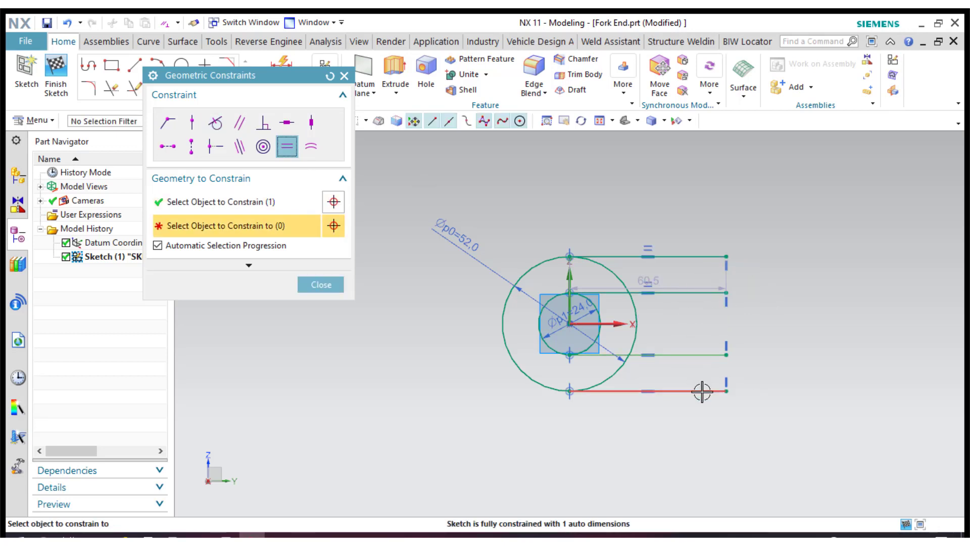
left_click(699, 390)
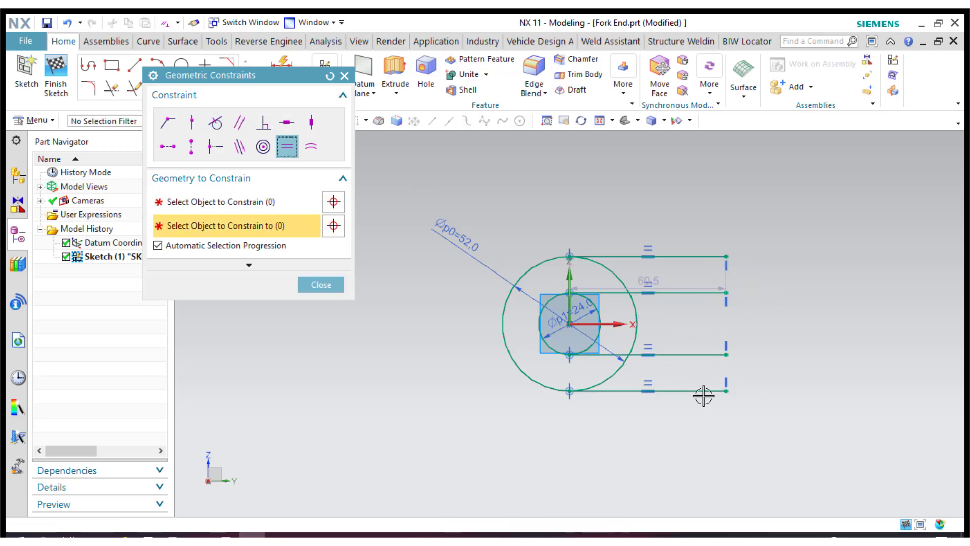
left_click(339, 285)
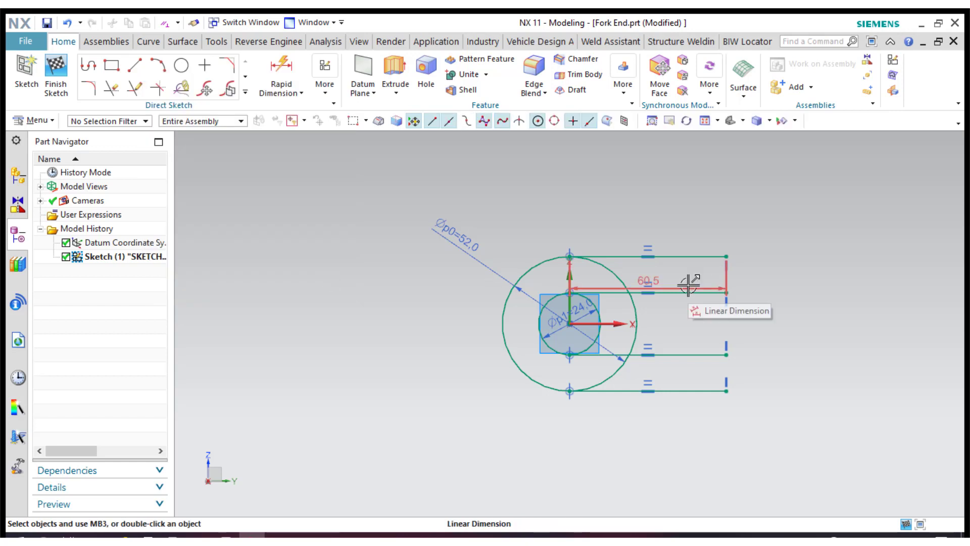
Move the horizontal length dimension above the sketch and set the fork arm length to 44 mm.
left_click_drag(688, 282, 680, 192)
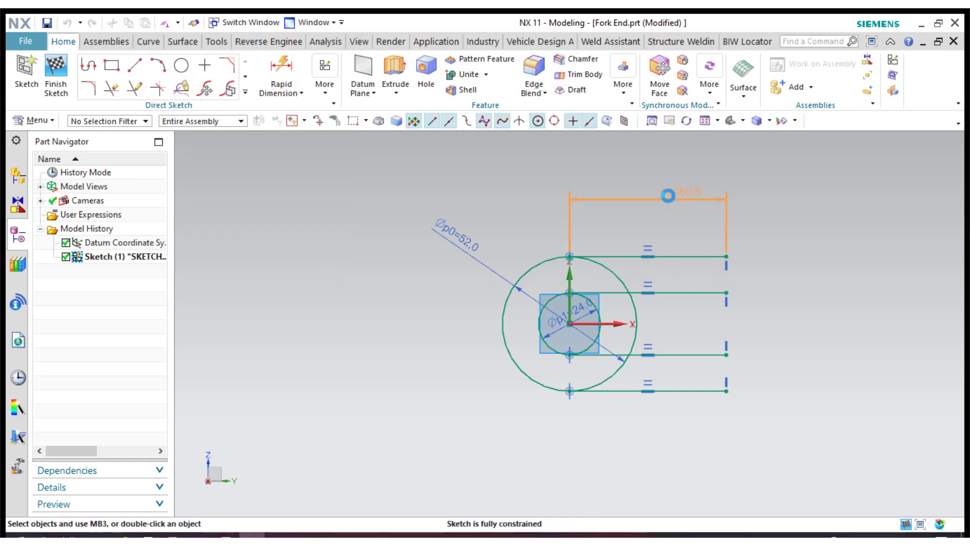
double_click(668, 195)
type("44")
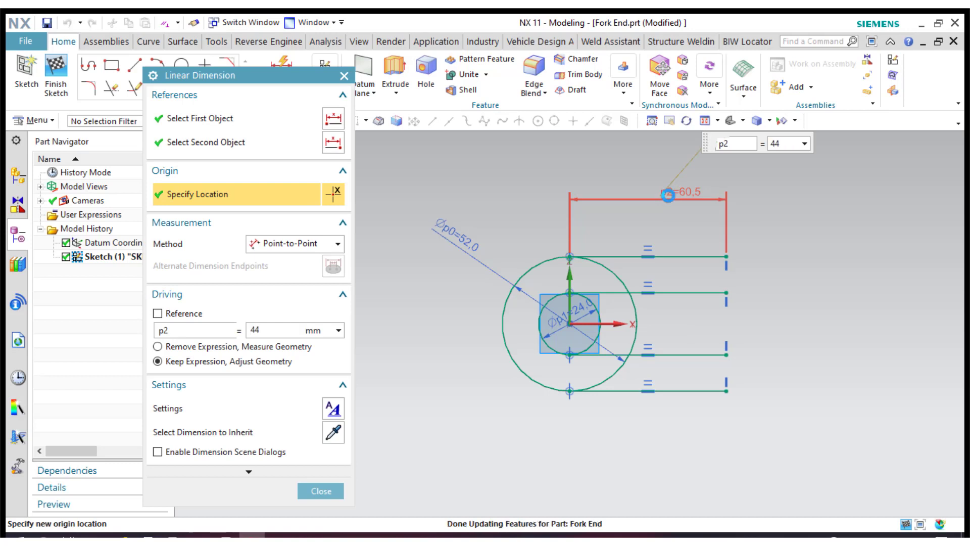
key("Return")
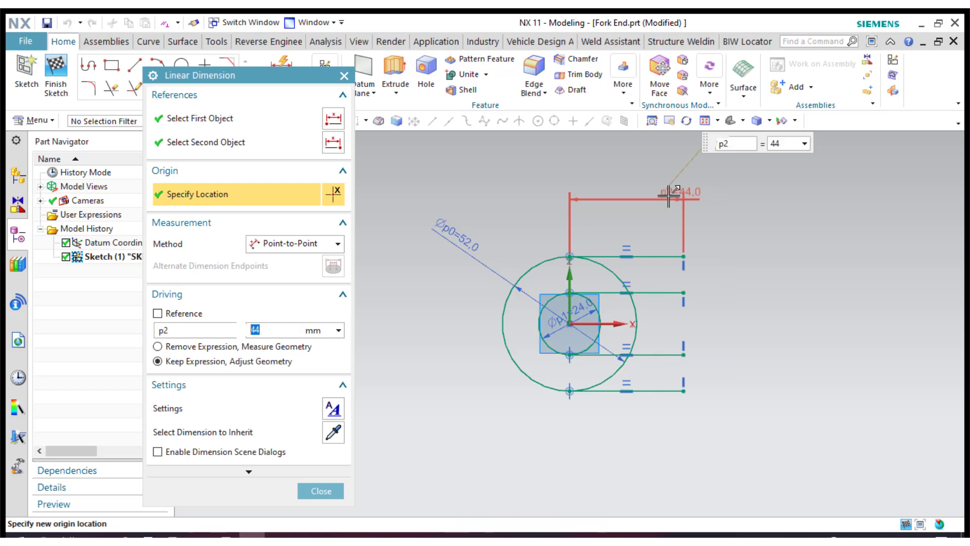
left_click(314, 489)
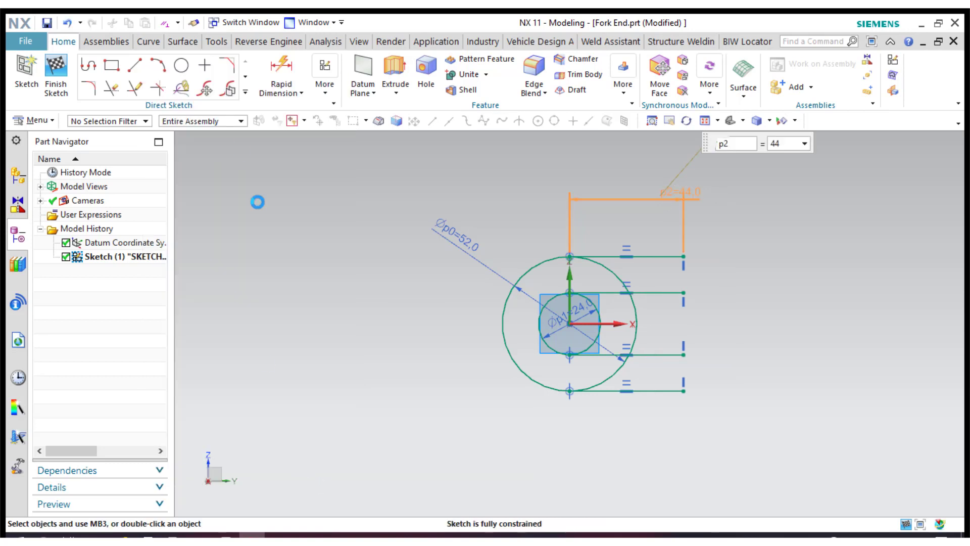
Close the open ends of the upper and lower fork arms with vertical lines joining the outer and inner lines.
left_click(132, 65)
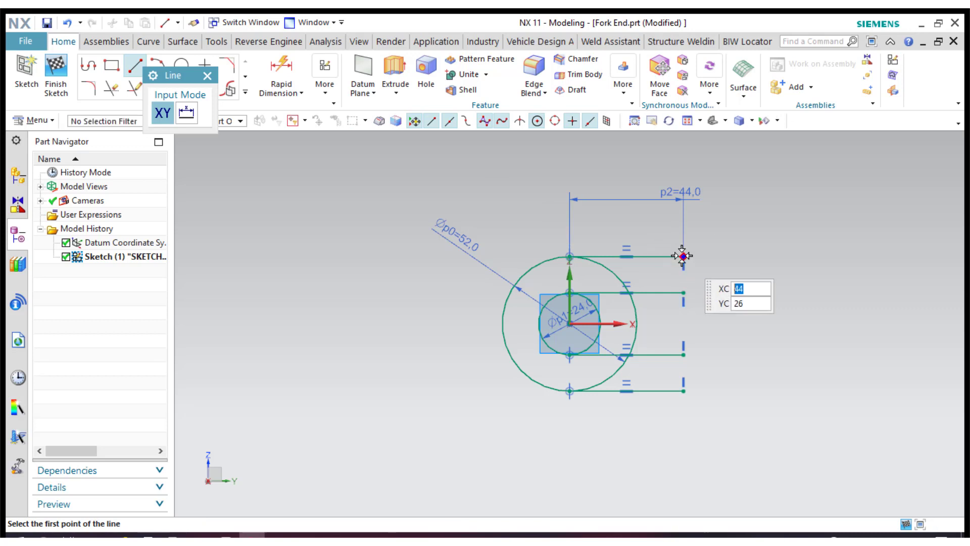
left_click(684, 256)
left_click(684, 292)
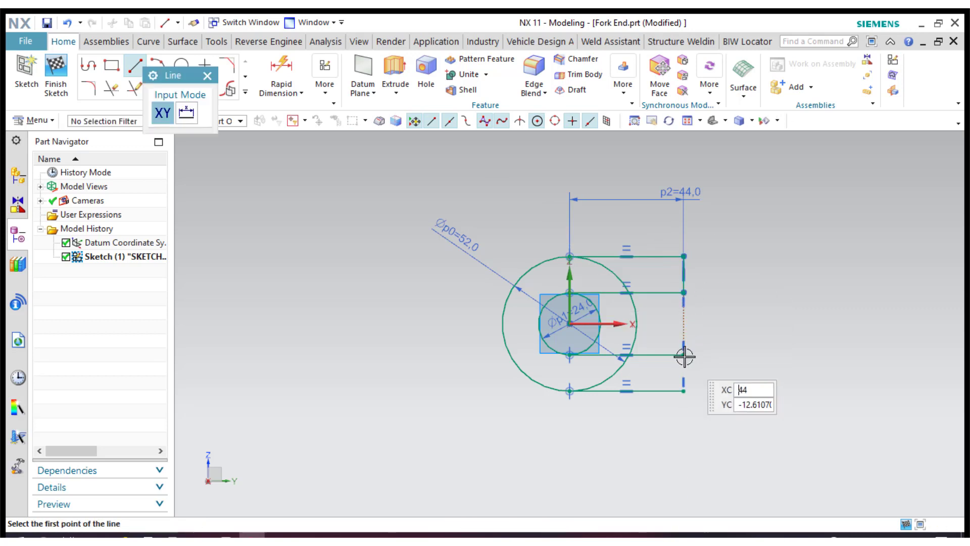
left_click(684, 355)
left_click(684, 390)
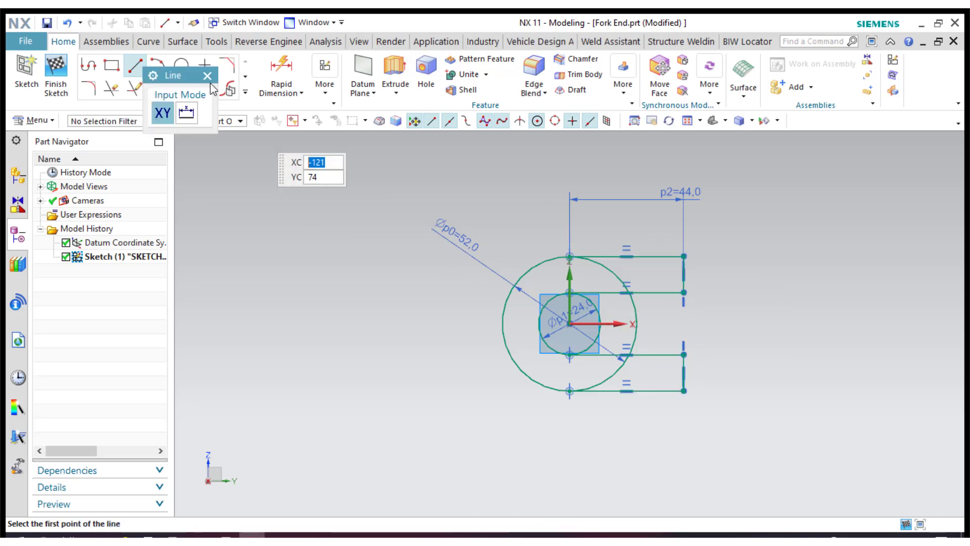
left_click(207, 75)
Trim away the right halves of the inner and outer circles to leave a U-shaped fork profile.
left_click(112, 88)
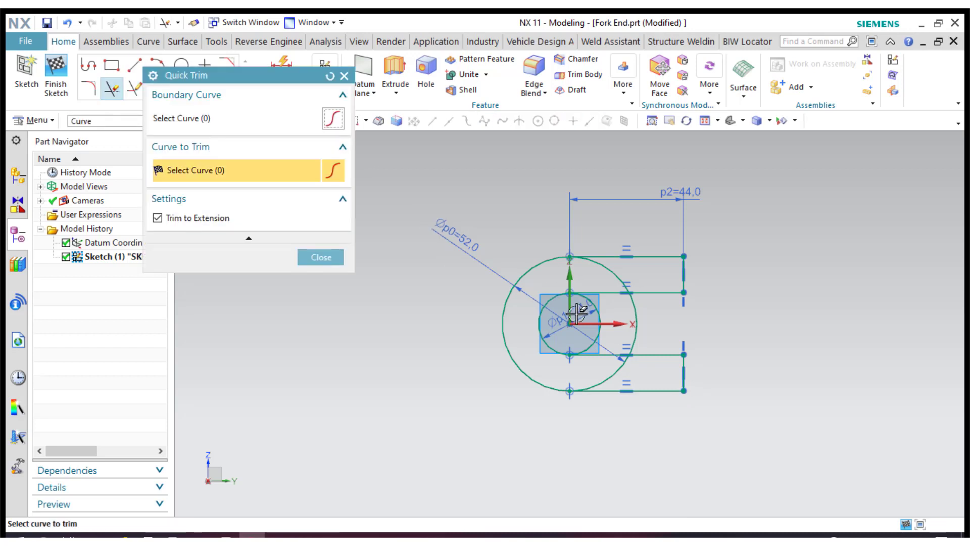
left_click(620, 278)
left_click(622, 365)
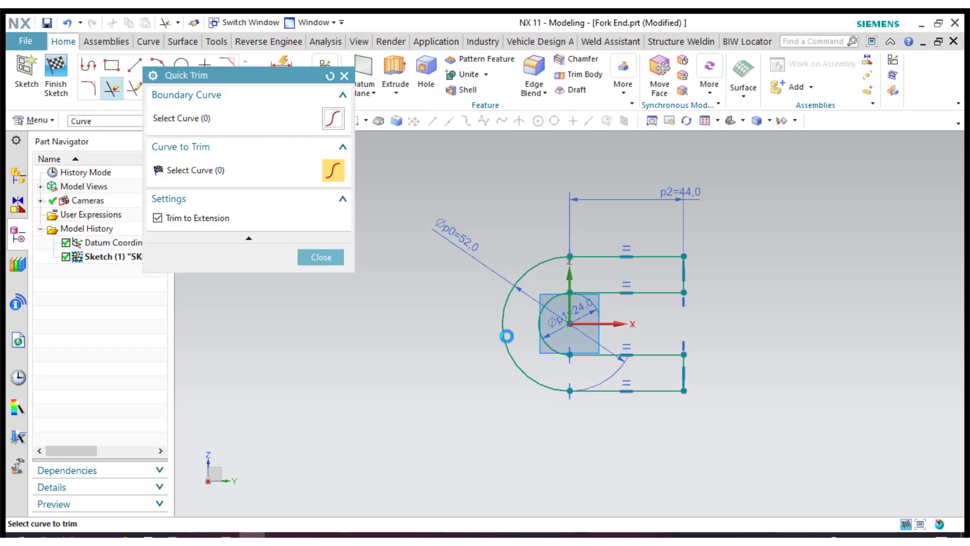
left_click(318, 258)
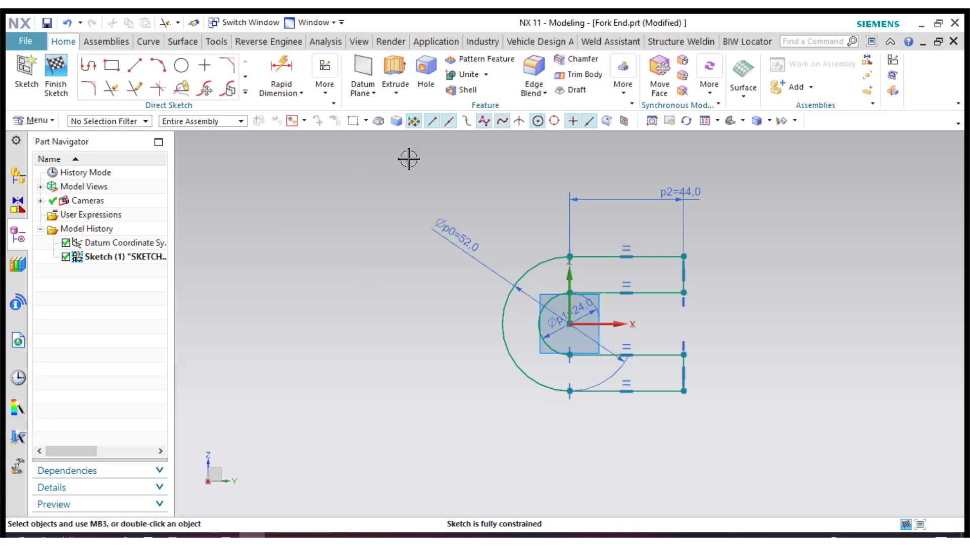
Sketch a rectangle about 50 by 30 mm left of the fork and delete its vertical side nearest the outer arc.
left_click(112, 67)
left_click(332, 286)
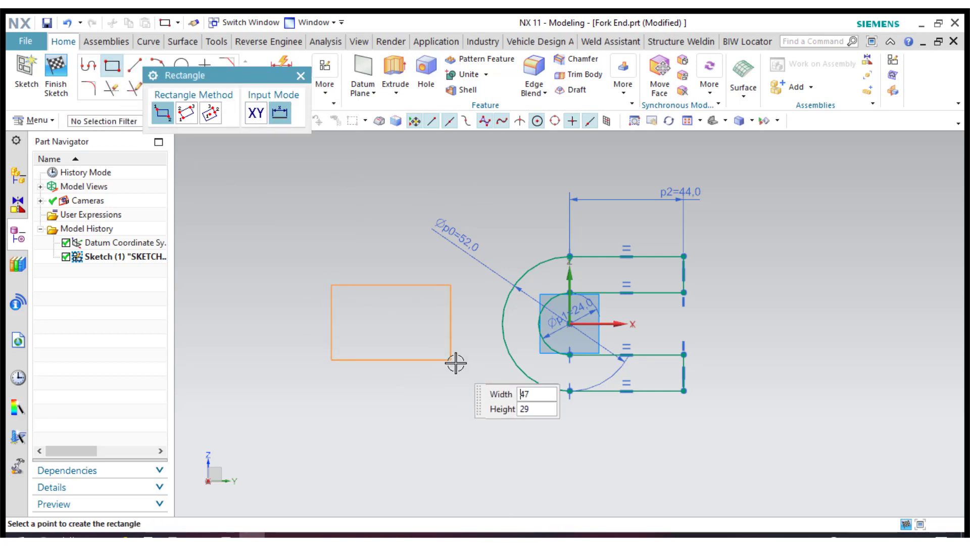
left_click(301, 76)
left_click(459, 343)
right_click(458, 343)
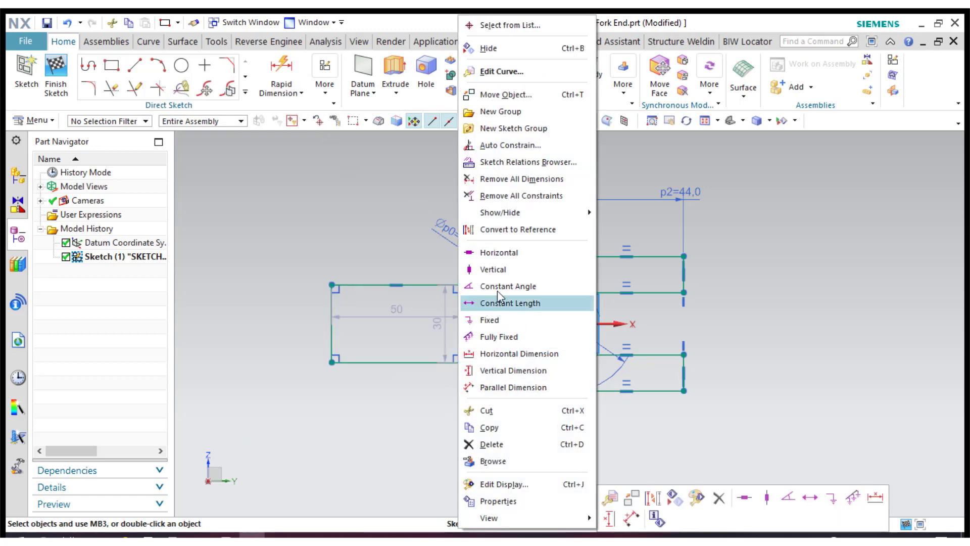
left_click(487, 445)
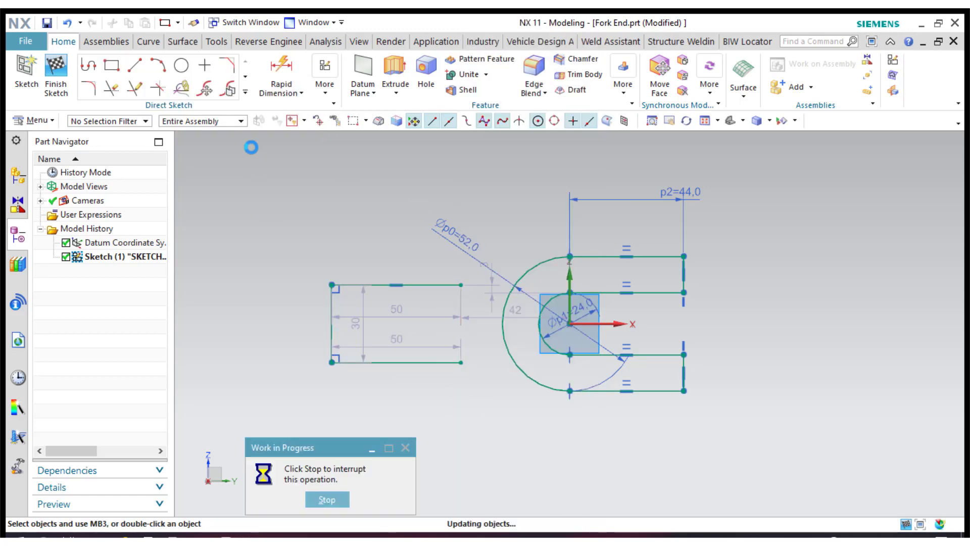
Extend the rectangle's upper and lower horizontal lines to meet the fork's outer arc.
left_click(425, 285)
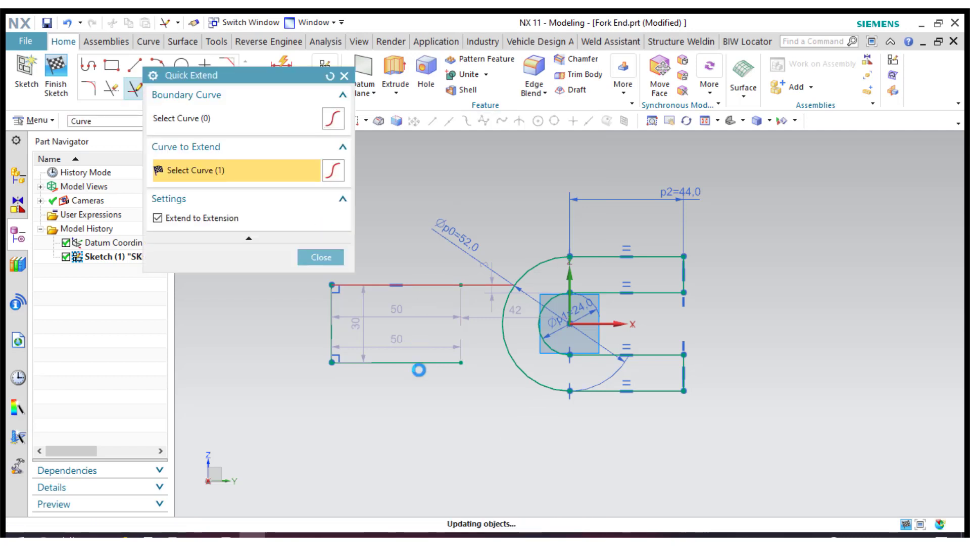
left_click(422, 365)
left_click(321, 257)
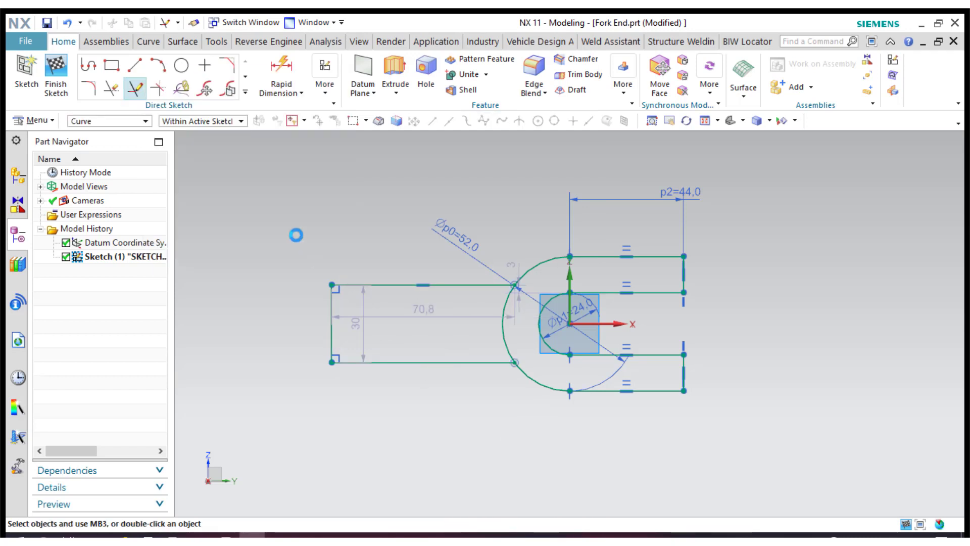
Make the shank's upper and lower lines collinear with the inner lines of the upper and lower fork arms.
left_click(319, 92)
left_click(529, 123)
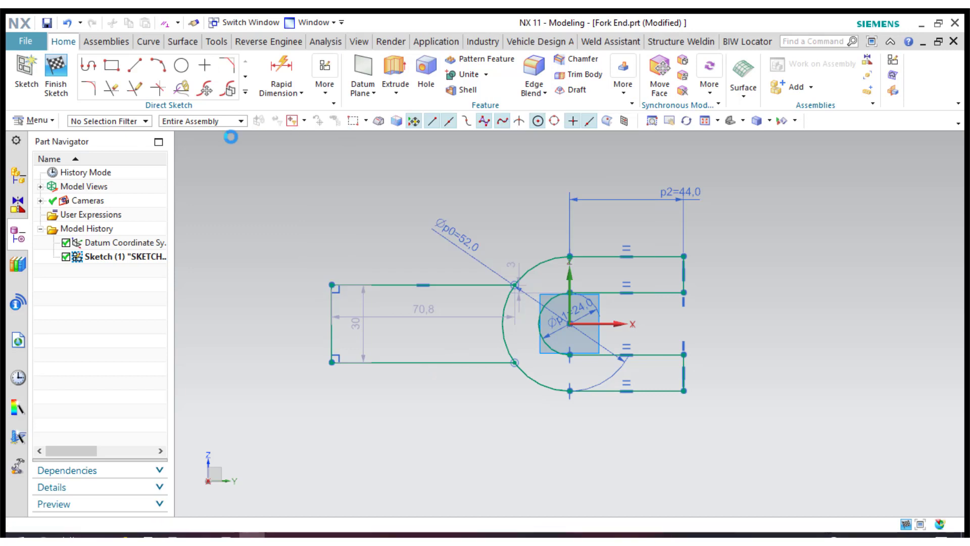
left_click(458, 285)
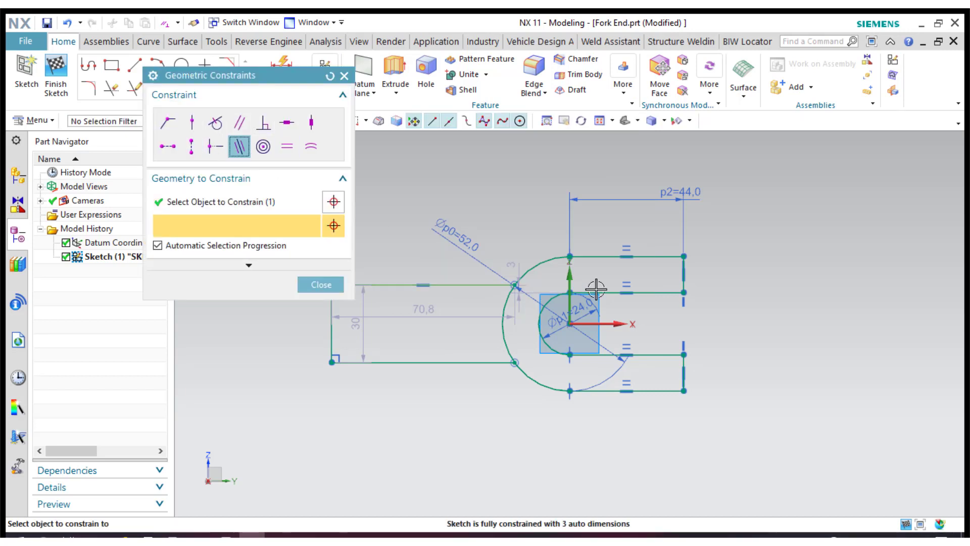
left_click(597, 292)
left_click(516, 363)
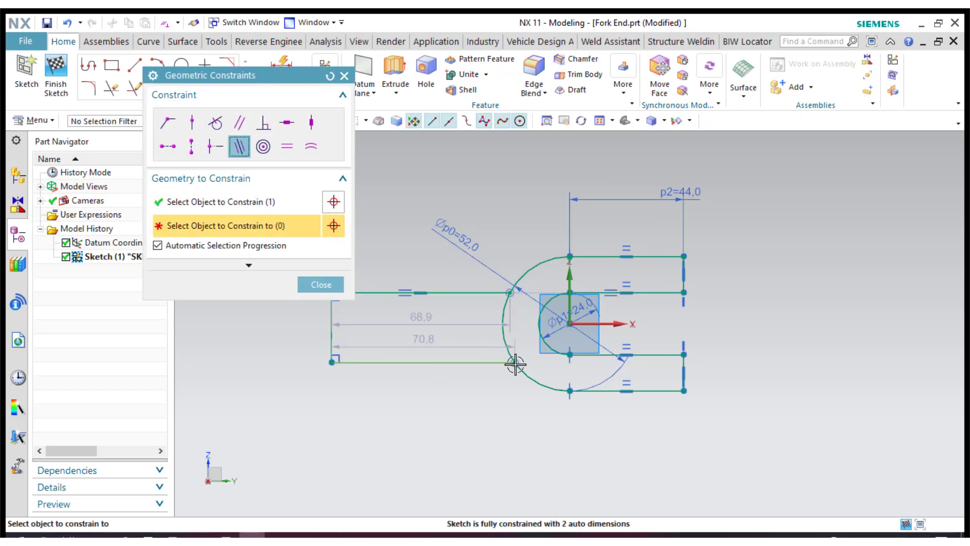
left_click(596, 356)
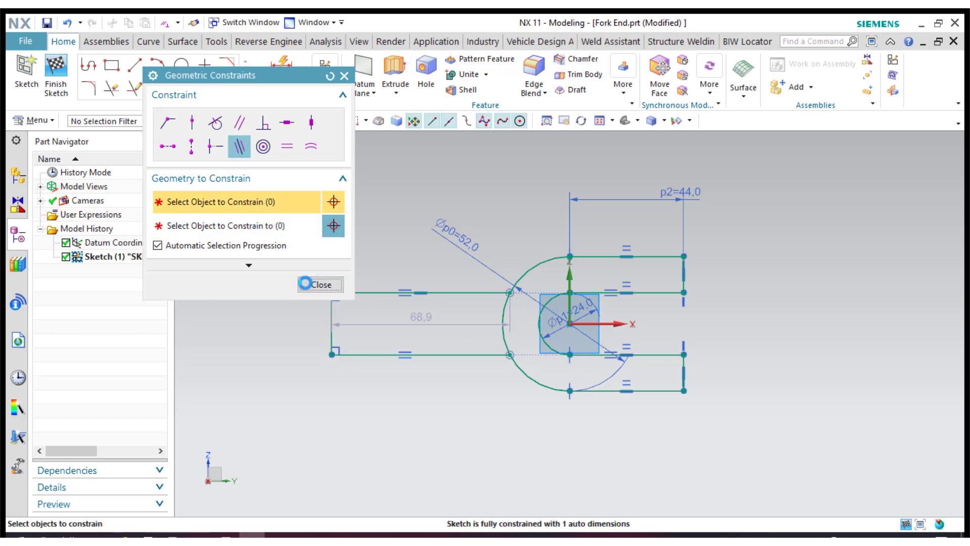
left_click(305, 283)
Dimension the distance from the shank's end line to the fork arcs' centre and set it to 72 mm.
left_click(281, 71)
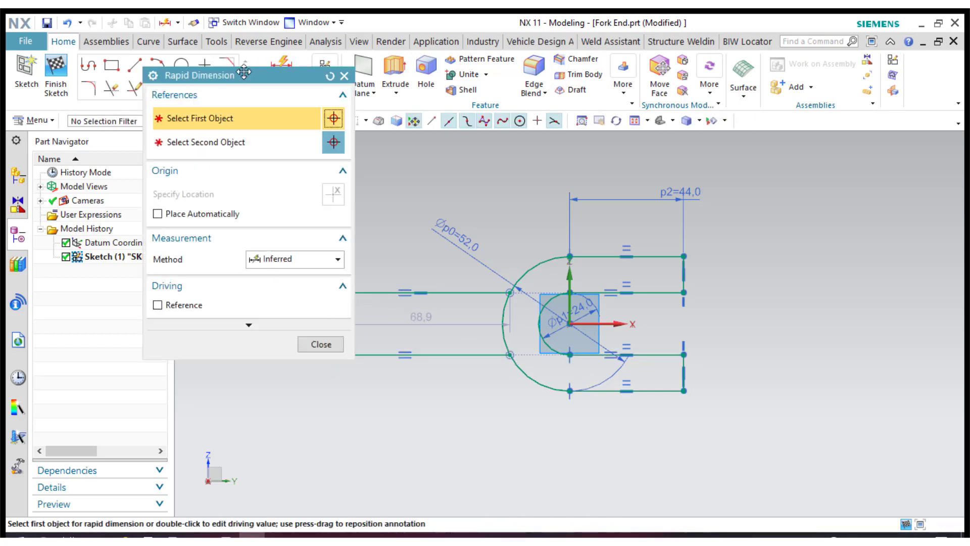
left_click_drag(244, 72, 148, 73)
left_click(332, 318)
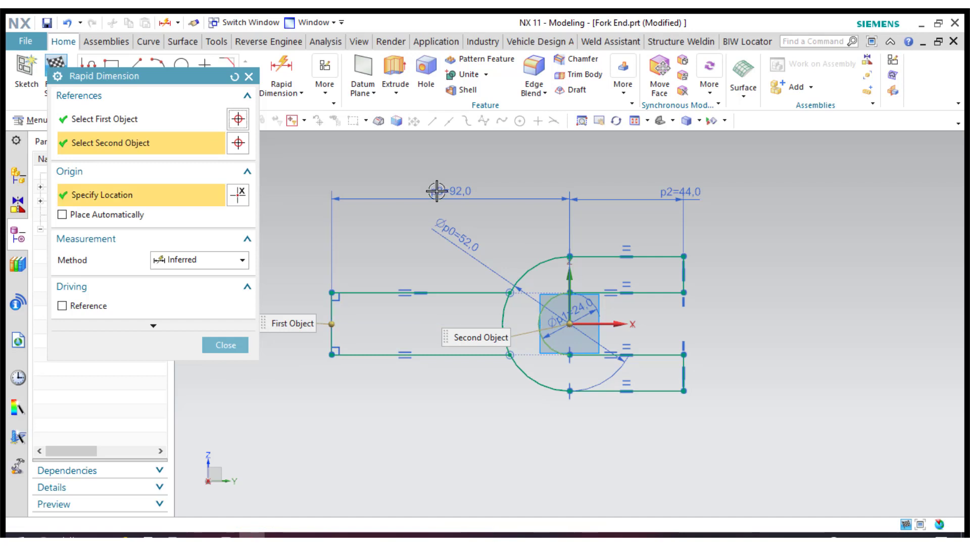
left_click(436, 191)
type("72")
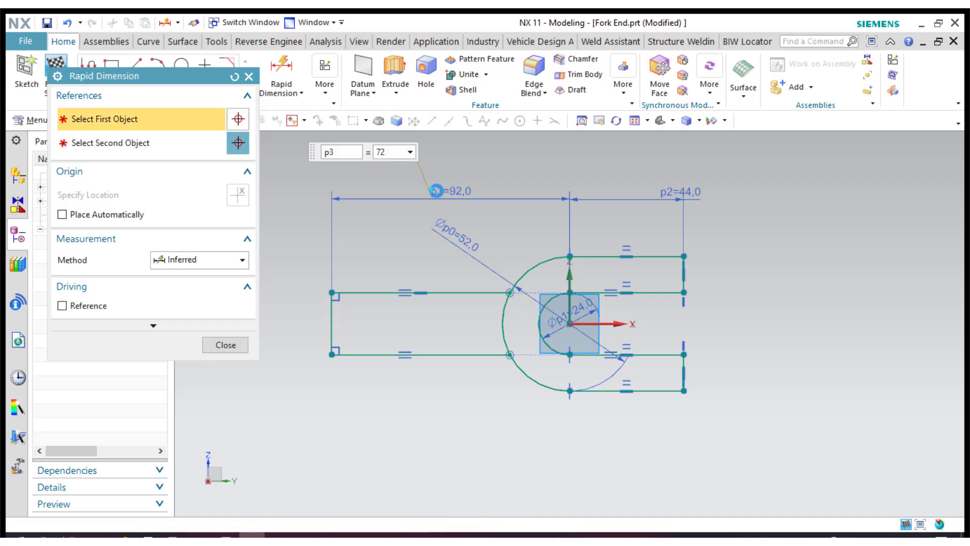
key("Return")
left_click(226, 345)
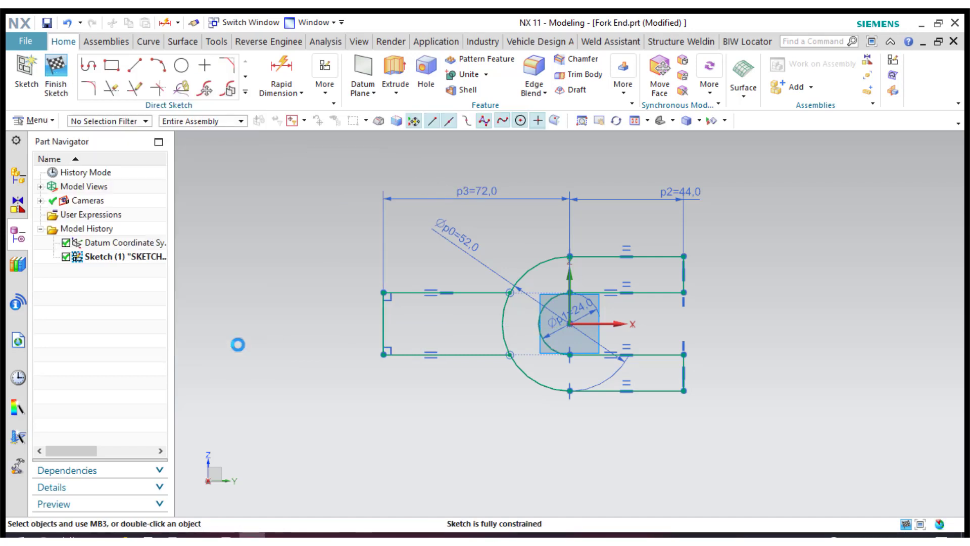
Finish the sketch and extrude the fork and shank profile with a symmetric distance of 12 mm and Boolean None.
left_click(64, 82)
left_click(731, 122)
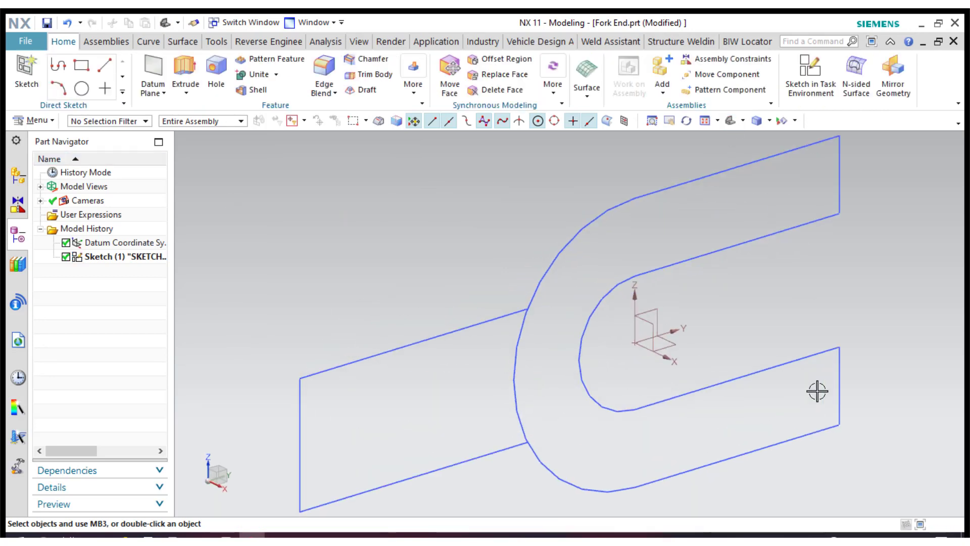
scroll(817, 391, "down", 1)
left_click(187, 76)
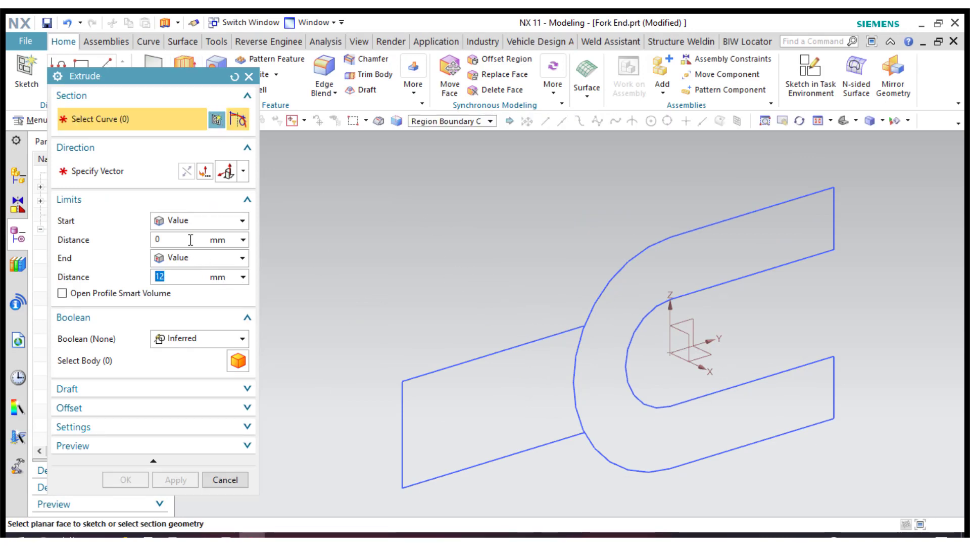
left_click(200, 220)
left_click(191, 252)
left_click(196, 299)
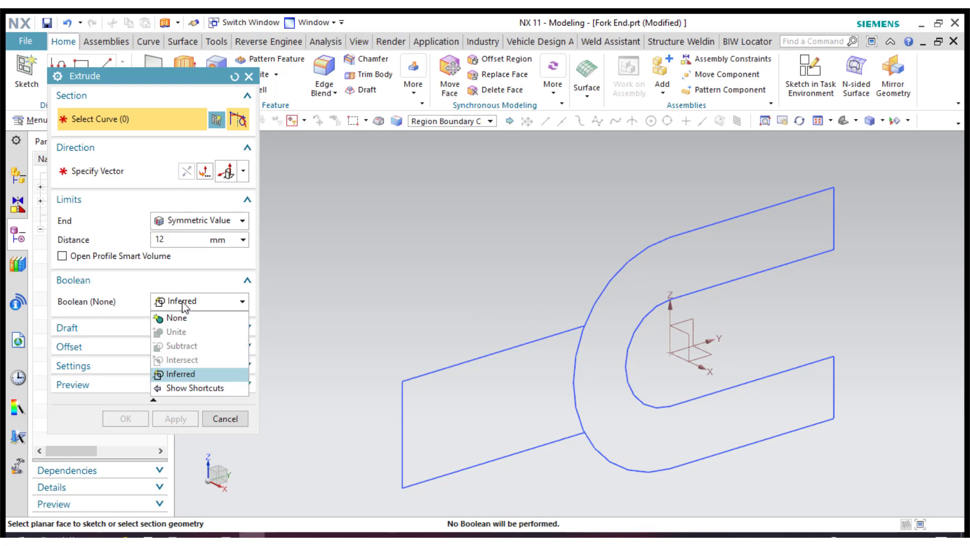
left_click(193, 317)
left_click(589, 340)
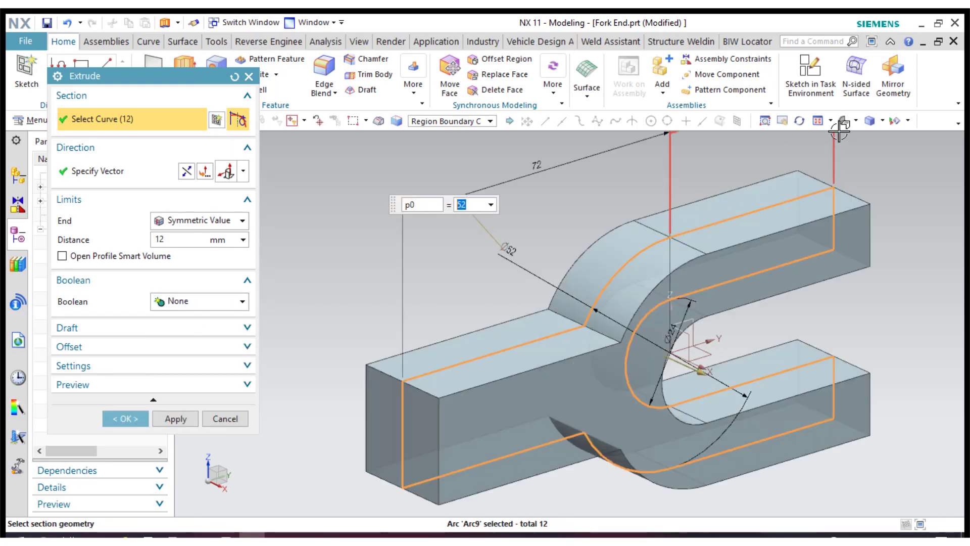
scroll(678, 171, "down", 4)
left_click(111, 421)
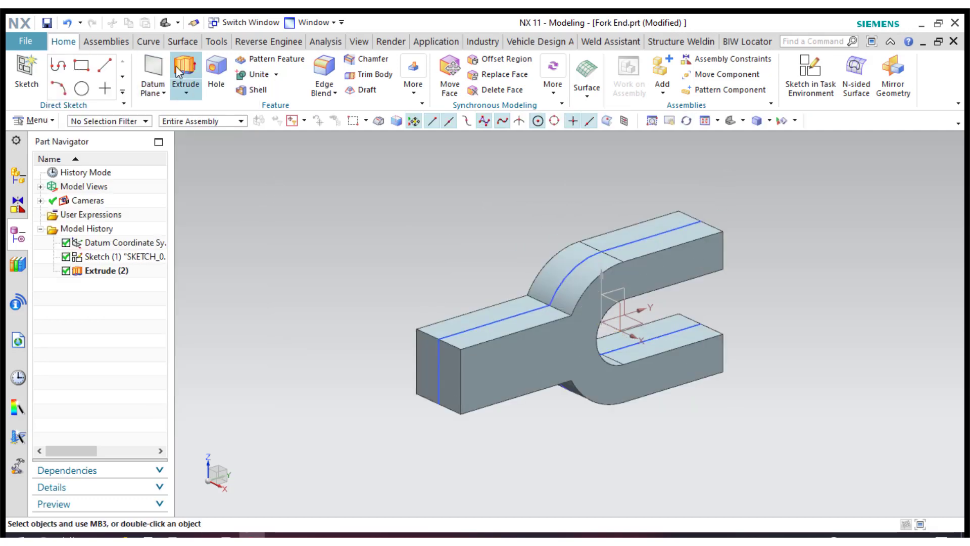
Create a new sketch on the flat top face of the upper fork arm.
left_click(28, 79)
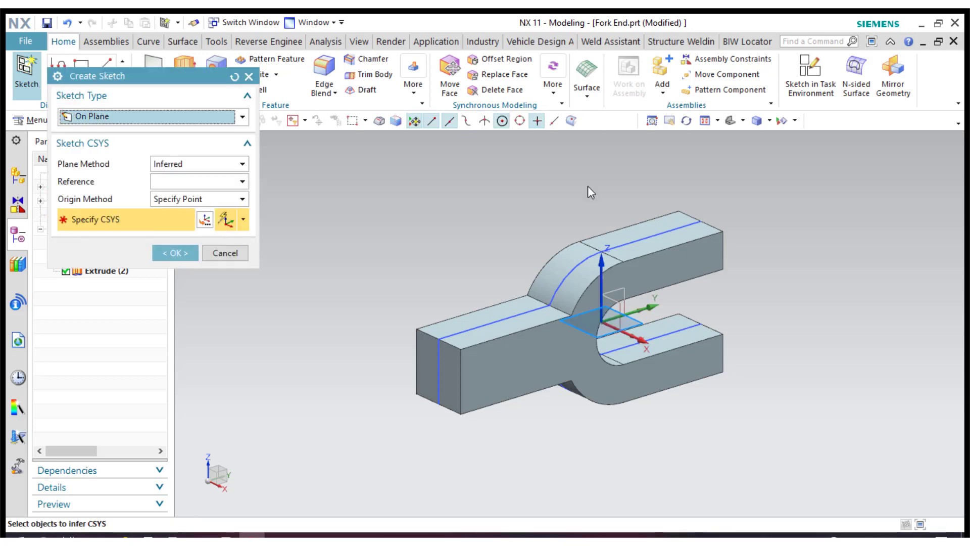
left_click(677, 223)
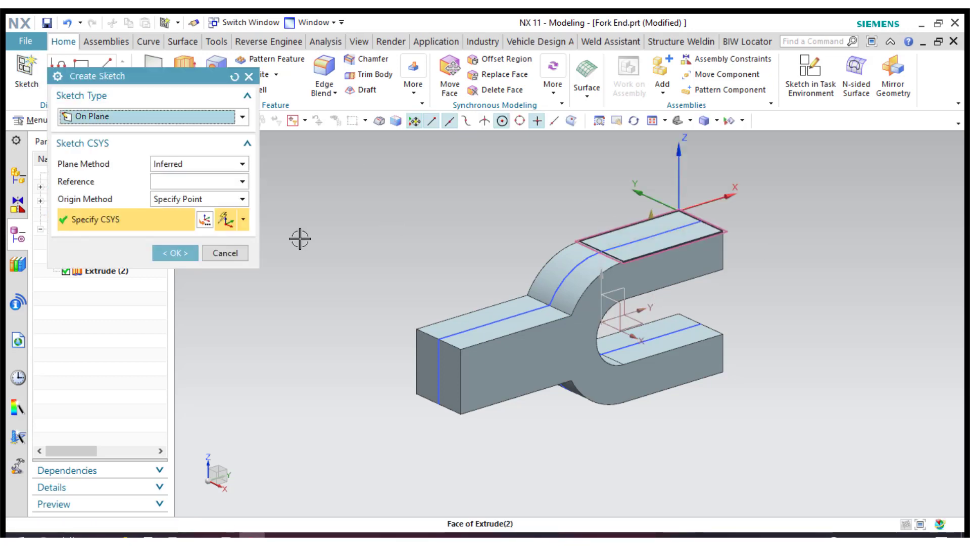
left_click(175, 253)
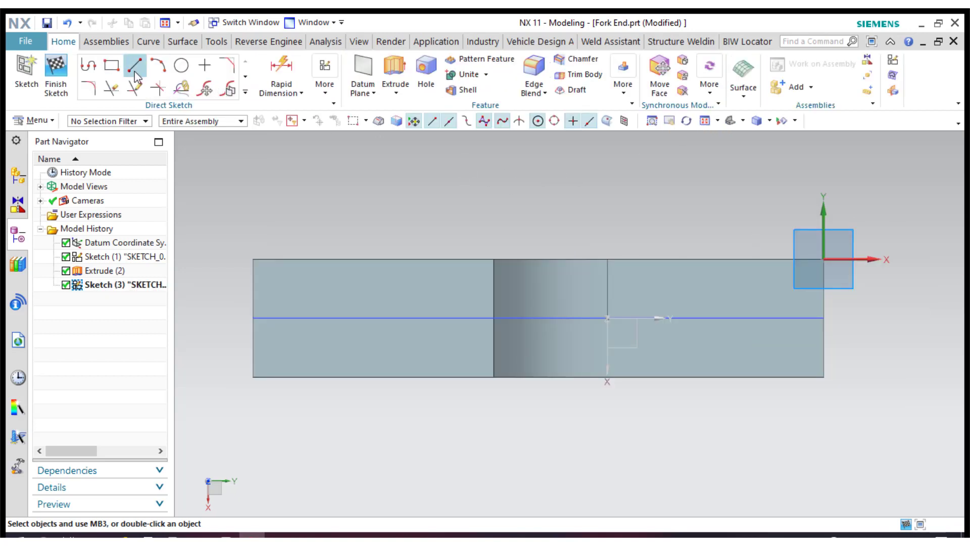
Draw a circle centred on the arm's centre line near its open end and set its diameter to 40 mm.
left_click(738, 317)
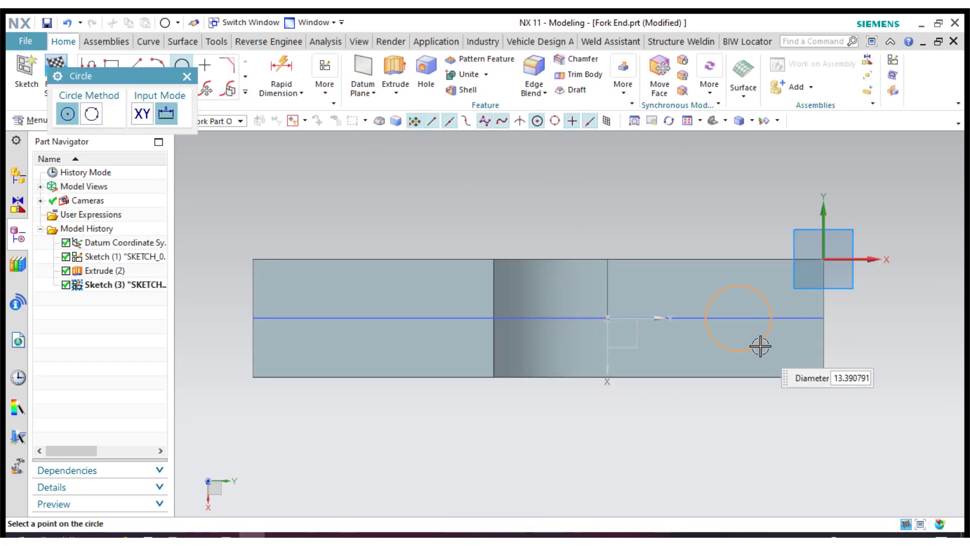
left_click(805, 411)
key("Escape")
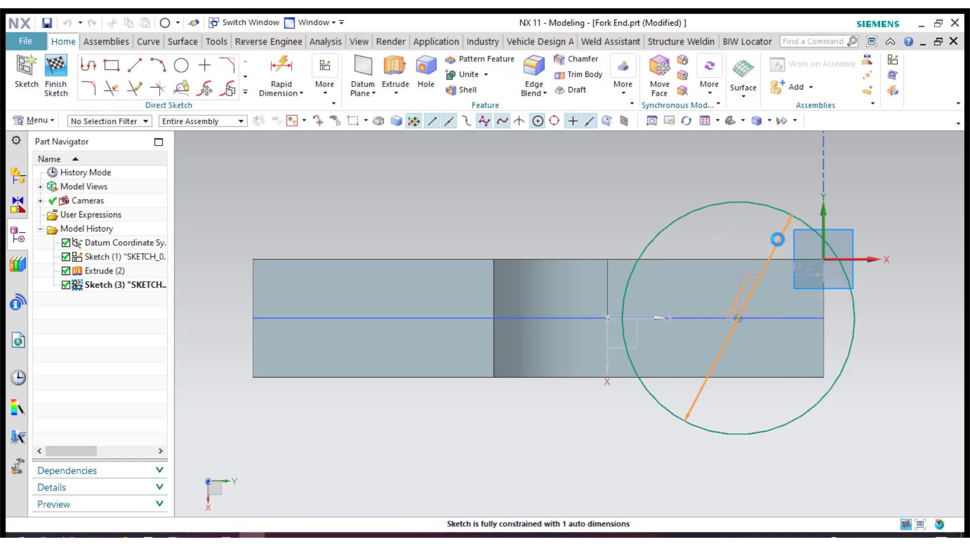
double_click(777, 239)
type("40")
key("Return")
left_click(218, 443)
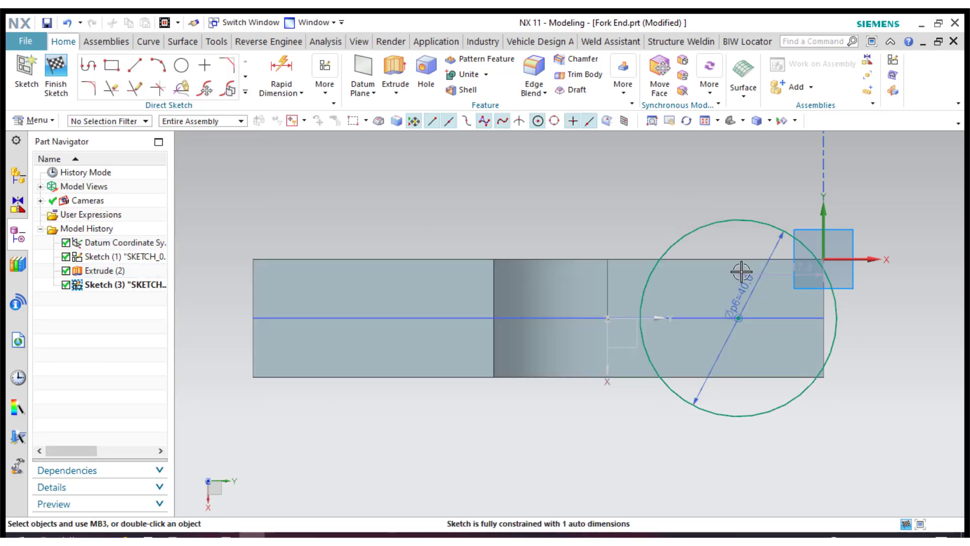
Dimension the horizontal distance from the datum origin to the 40 mm circle's centre and set it to 24 mm.
left_click(280, 71)
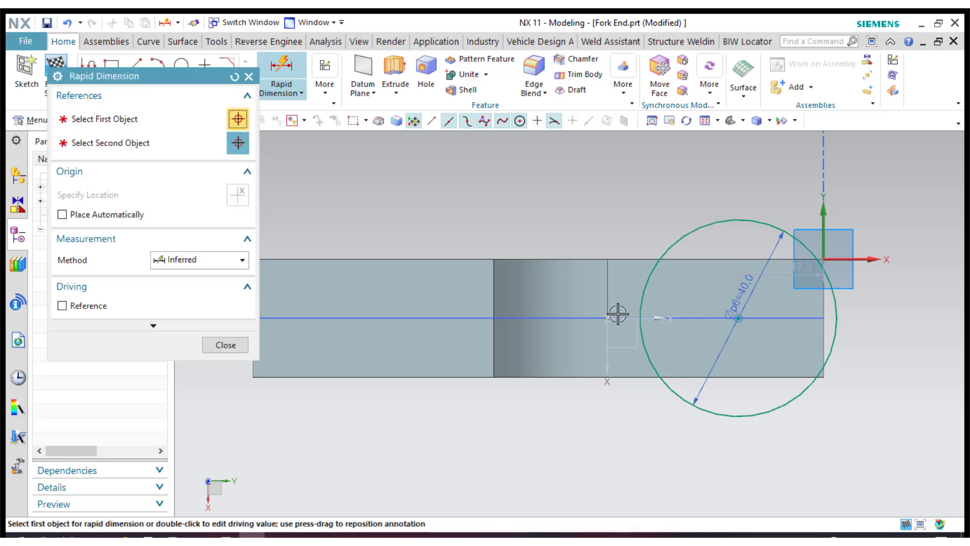
left_click(737, 318)
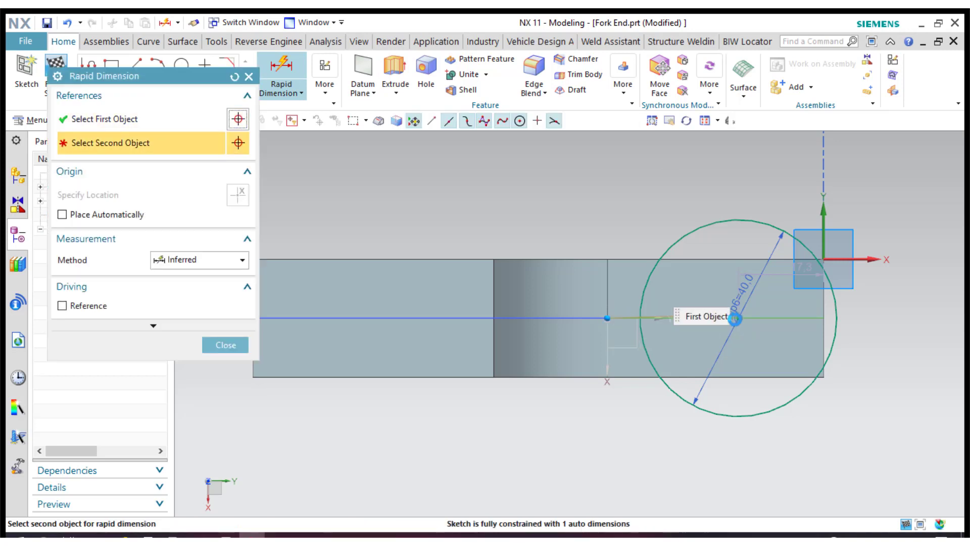
left_click(672, 244)
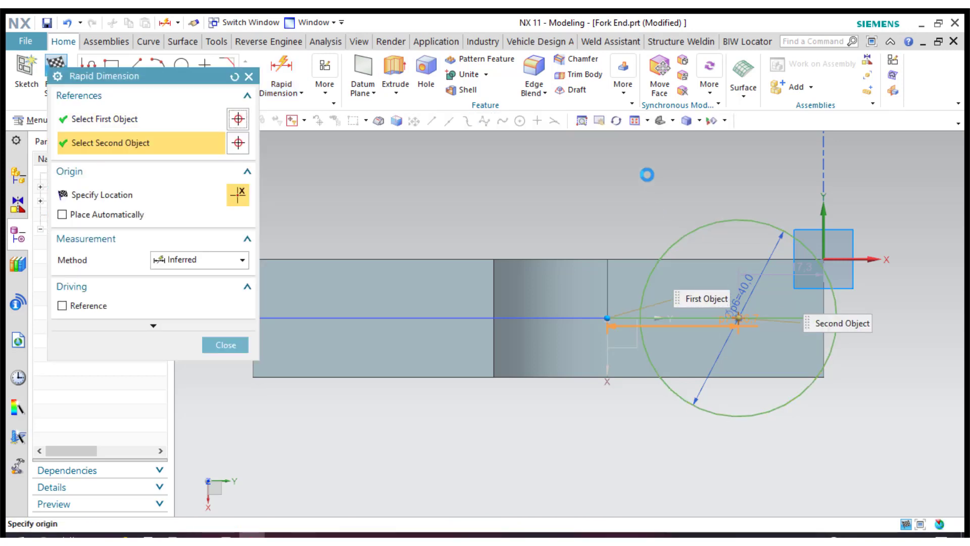
left_click(647, 172)
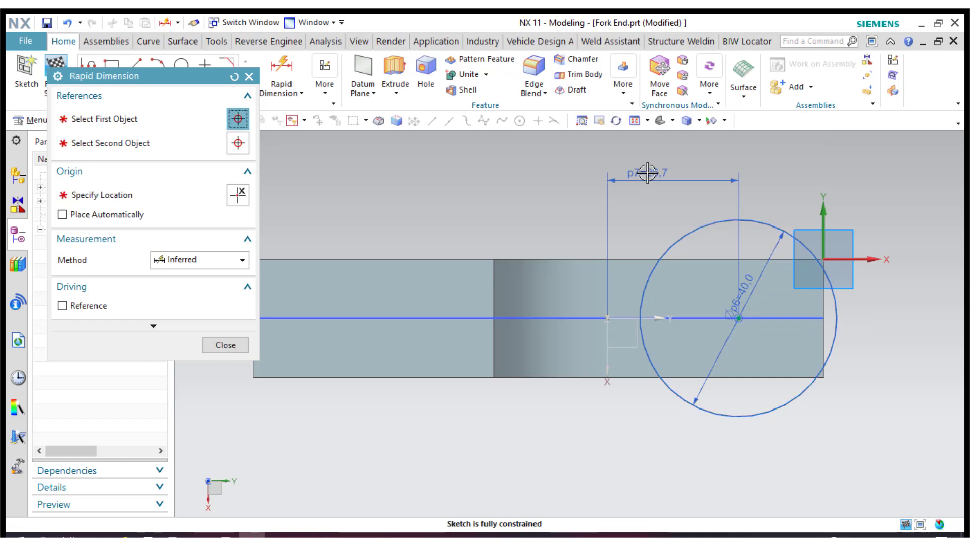
type("24")
key("Return")
left_click(237, 341)
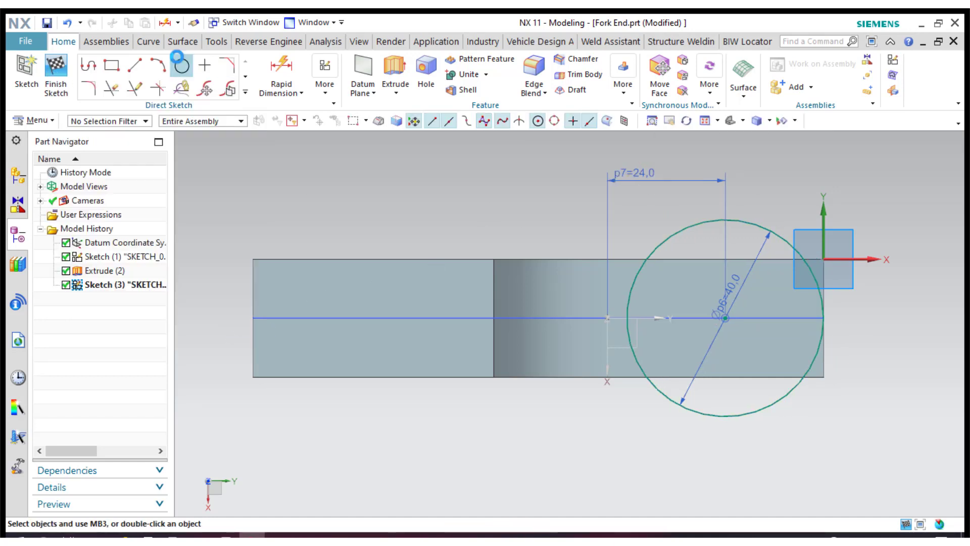
Add a concentric circle with a 20 mm diameter inside the 40 mm circle, moving the outer diameter dimension clear of it.
left_click(179, 62)
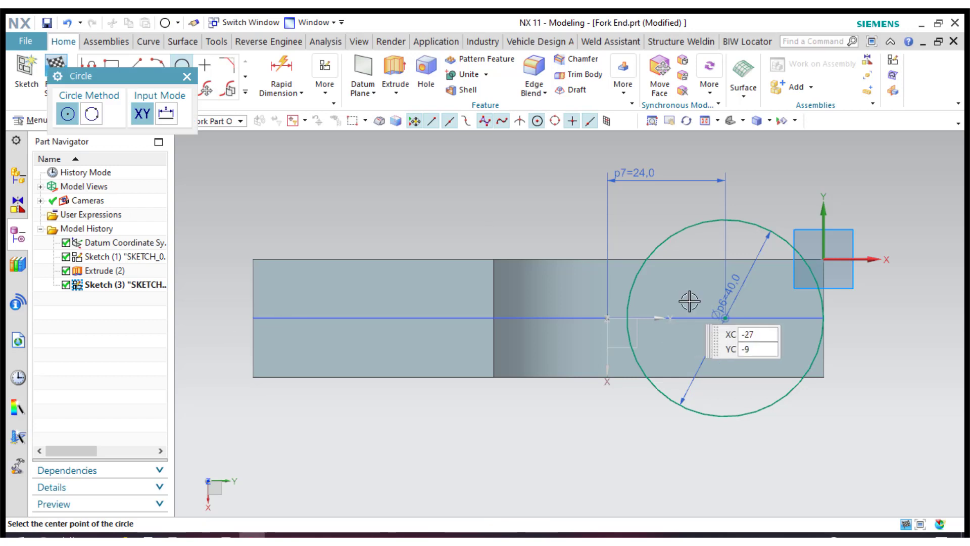
left_click(726, 318)
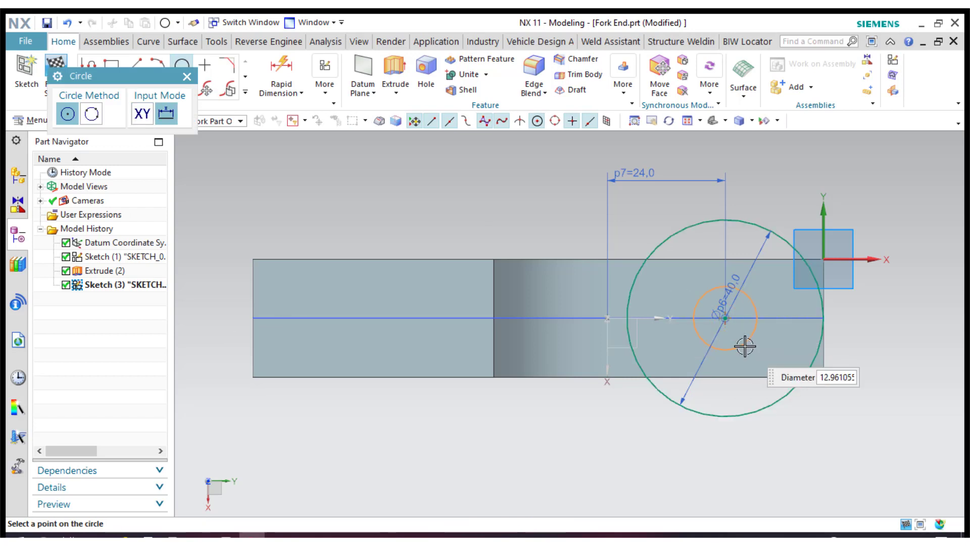
left_click(763, 380)
left_click(193, 76)
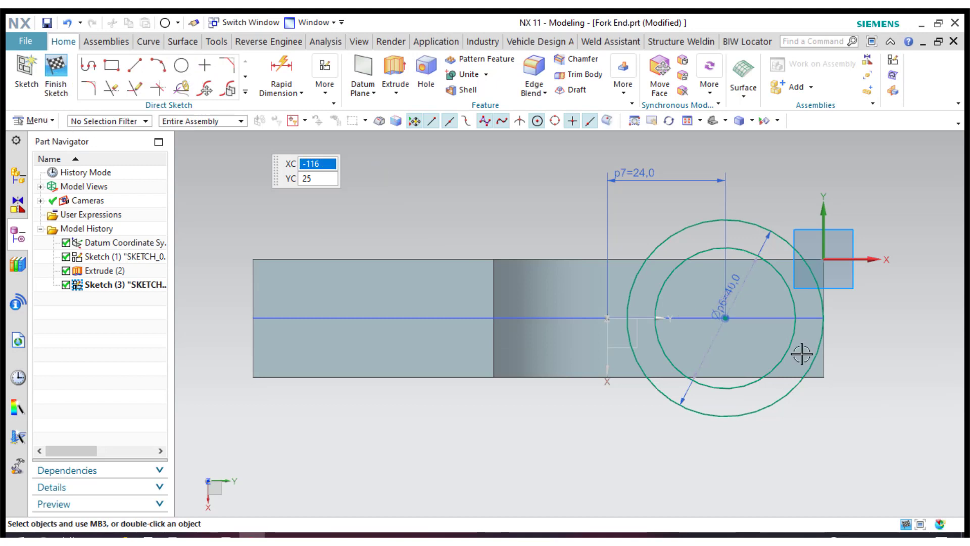
left_click_drag(766, 243, 687, 260)
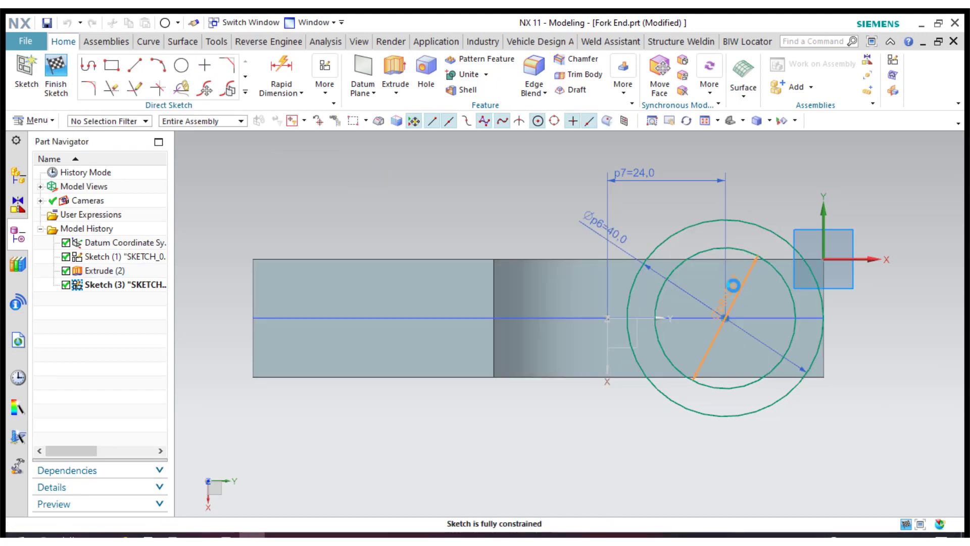
double_click(733, 286)
type("20")
key("Return")
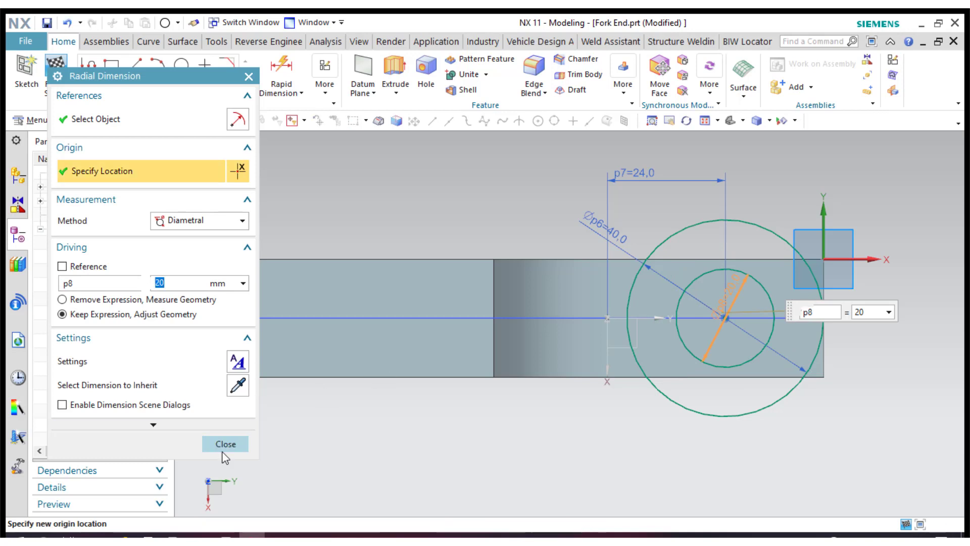
left_click(224, 445)
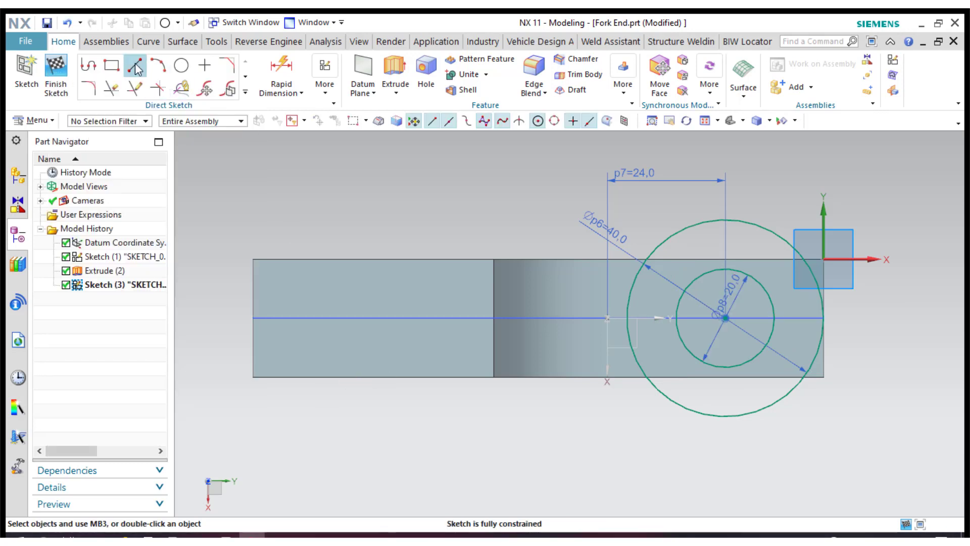
Draw horizontal lines about 33 and 29 mm long across the outer circle's upper and lower right, and delete the vertical alignment between their left ends.
left_click(135, 65)
left_click(744, 239)
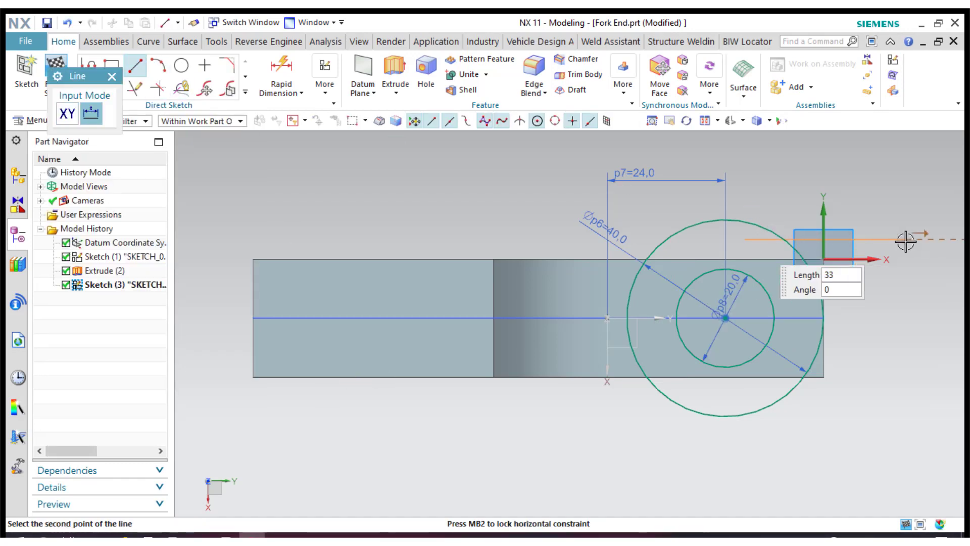
left_click(745, 393)
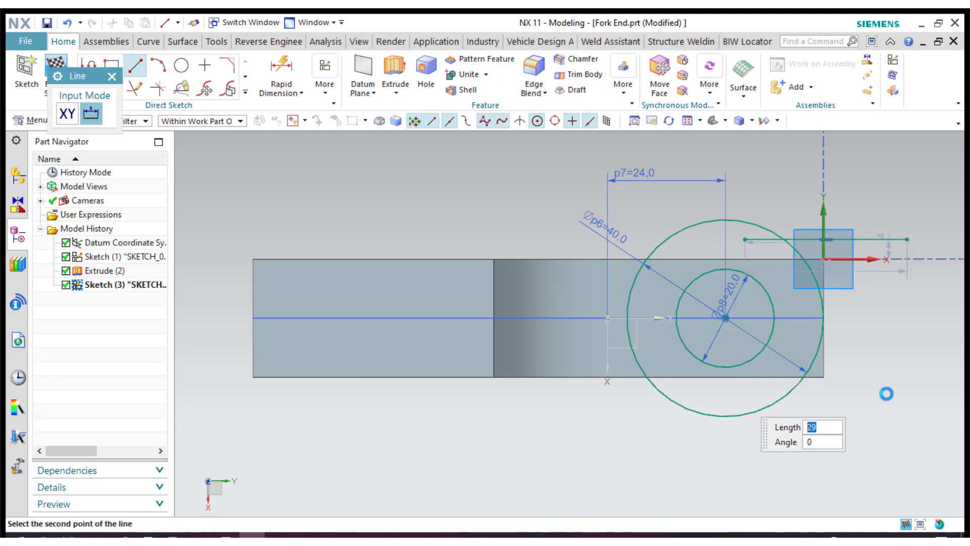
left_click(887, 394)
left_click(112, 78)
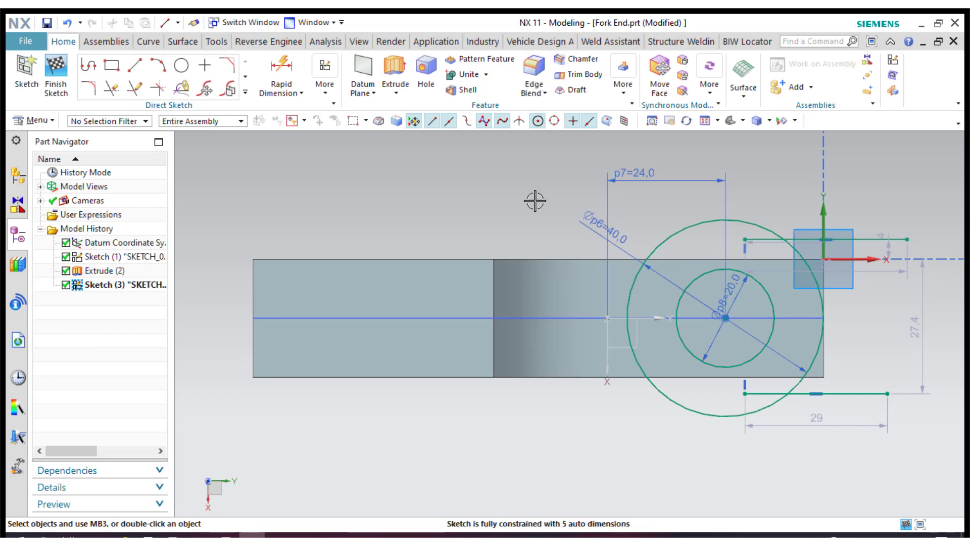
right_click(746, 246)
left_click(781, 305)
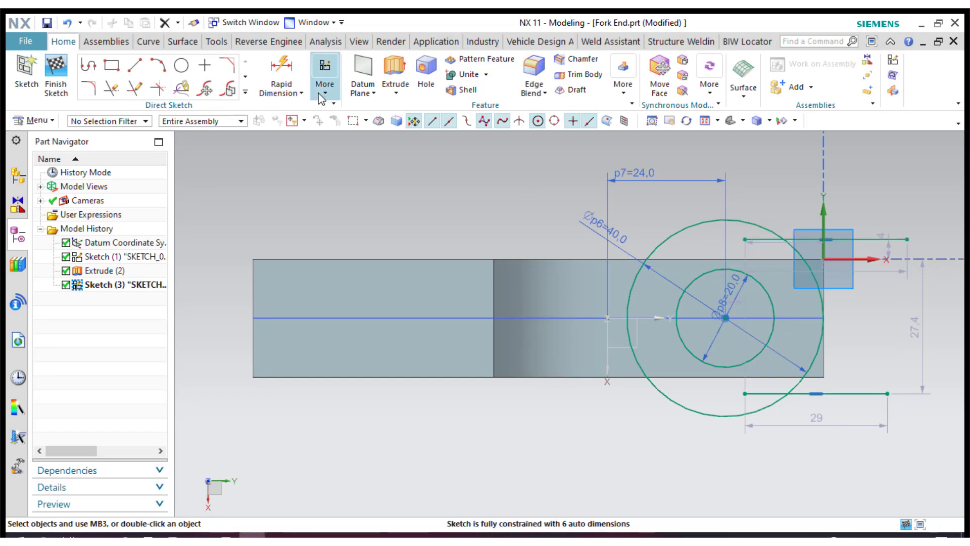
Draw a vertical line about 16 mm long beyond the arm's open end, between the two horizontal lines.
left_click(135, 65)
left_click(887, 275)
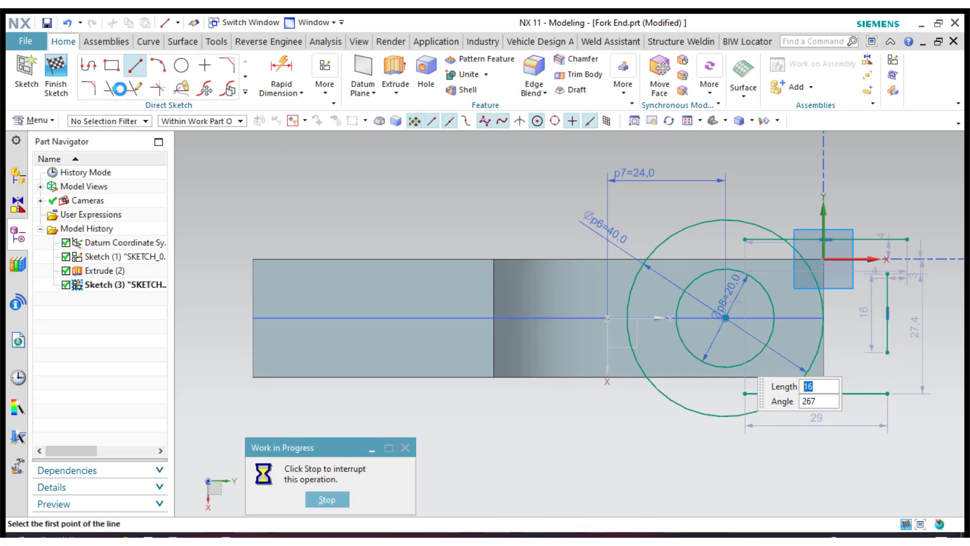
Constrain the vertical line collinear with the arm's end edge, and each horizontal line collinear with its nearest long edge of the arm.
left_click(111, 77)
left_click(324, 84)
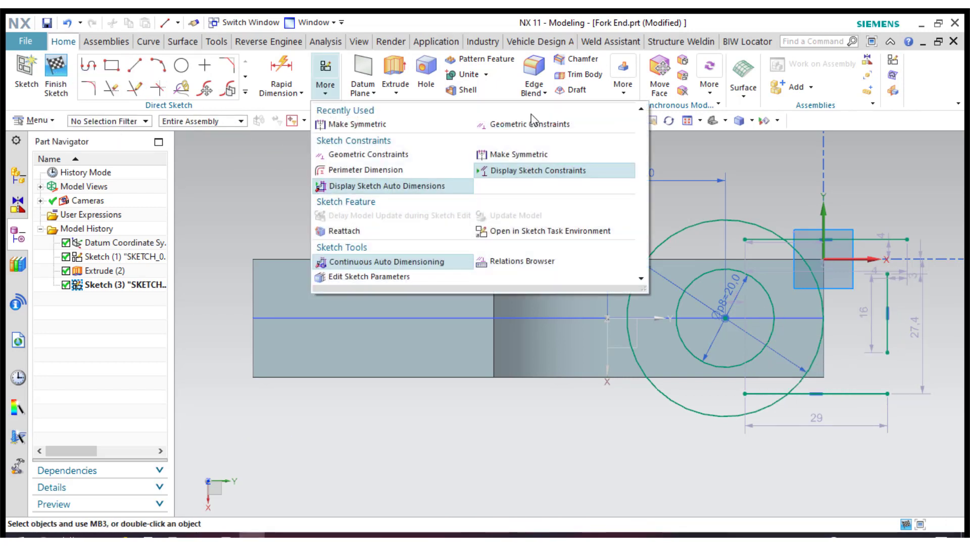
left_click(525, 124)
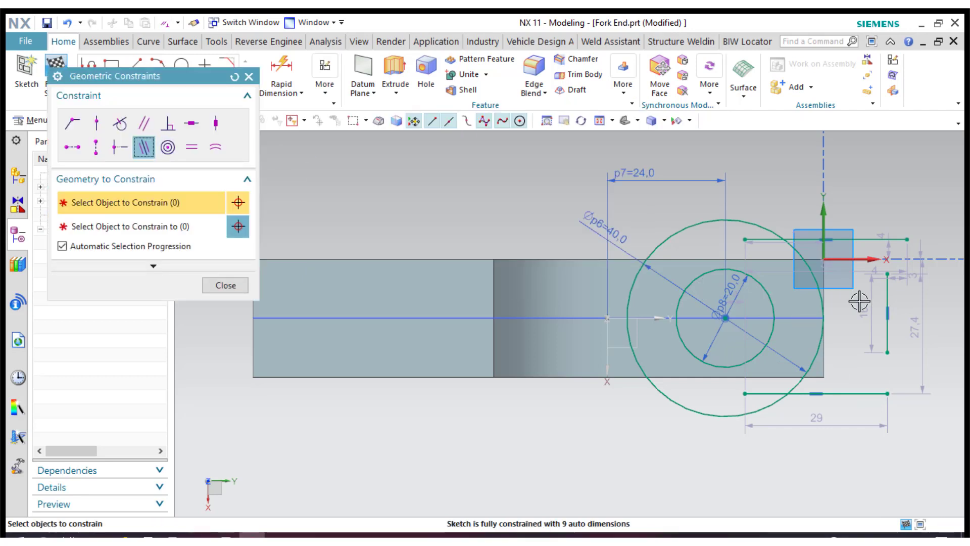
left_click(886, 291)
left_click(823, 275)
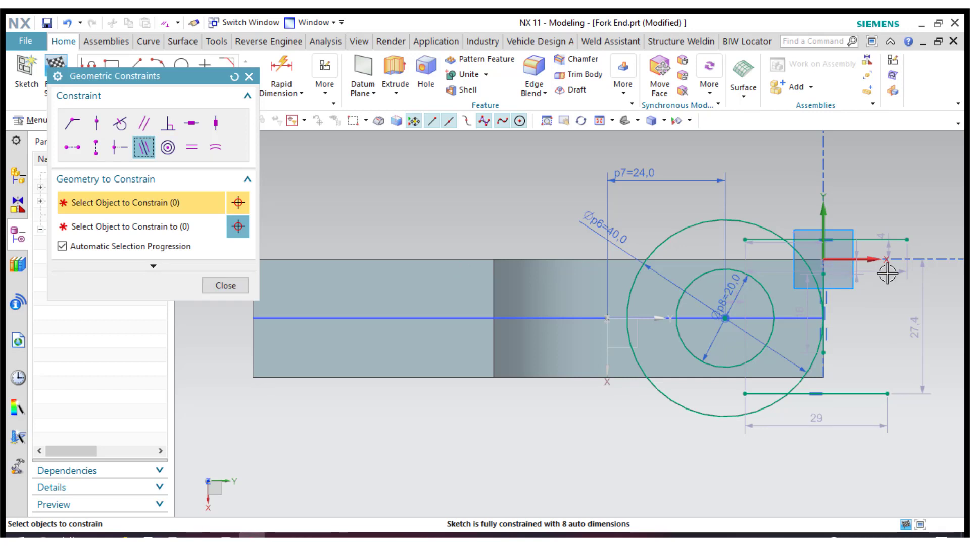
left_click(836, 239)
left_click(764, 259)
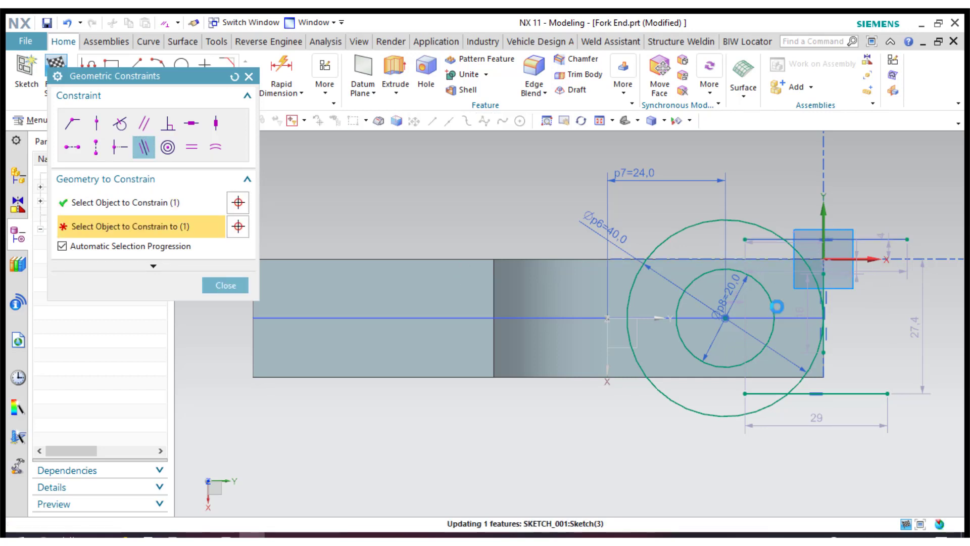
left_click(755, 377)
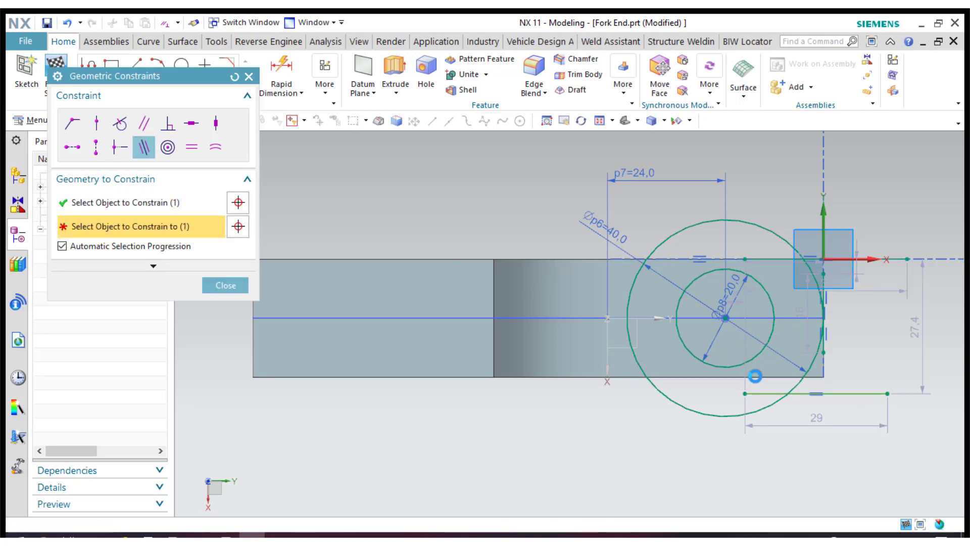
left_click(224, 286)
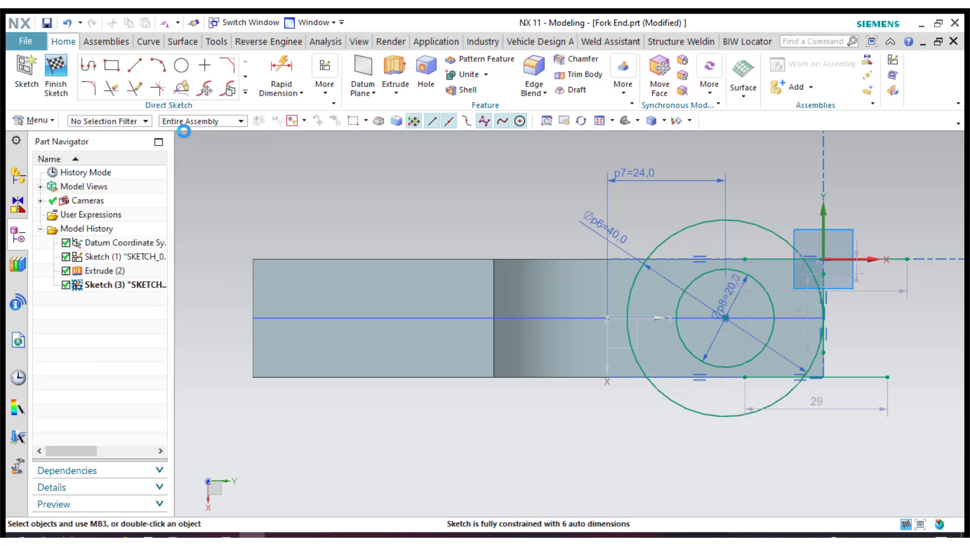
Trim away the portions of both horizontal lines that lie inside the outer circle.
left_click(769, 258)
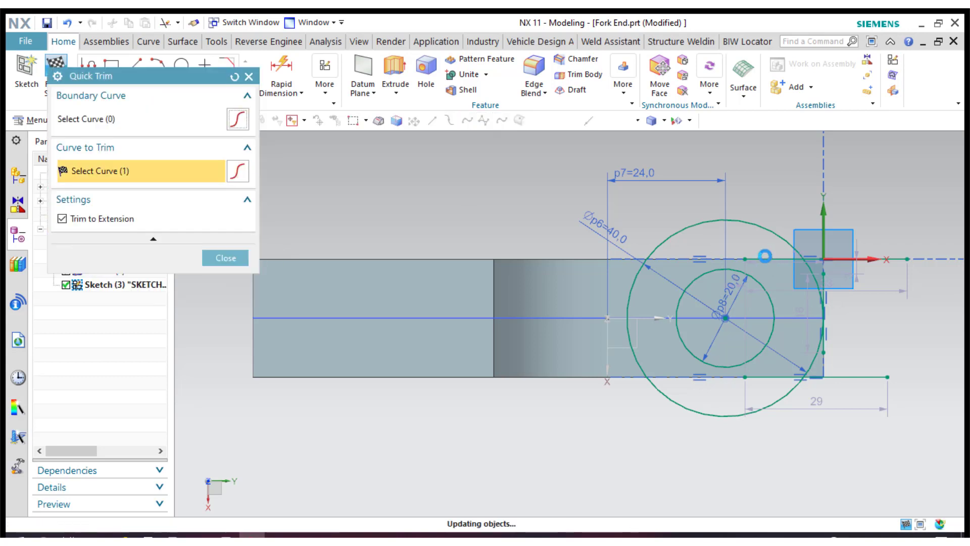
left_click(758, 375)
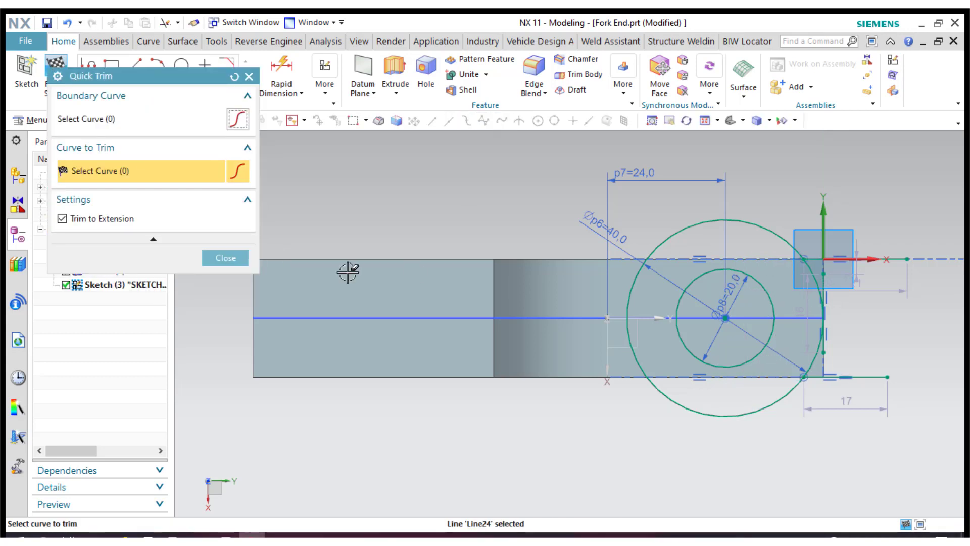
left_click(238, 261)
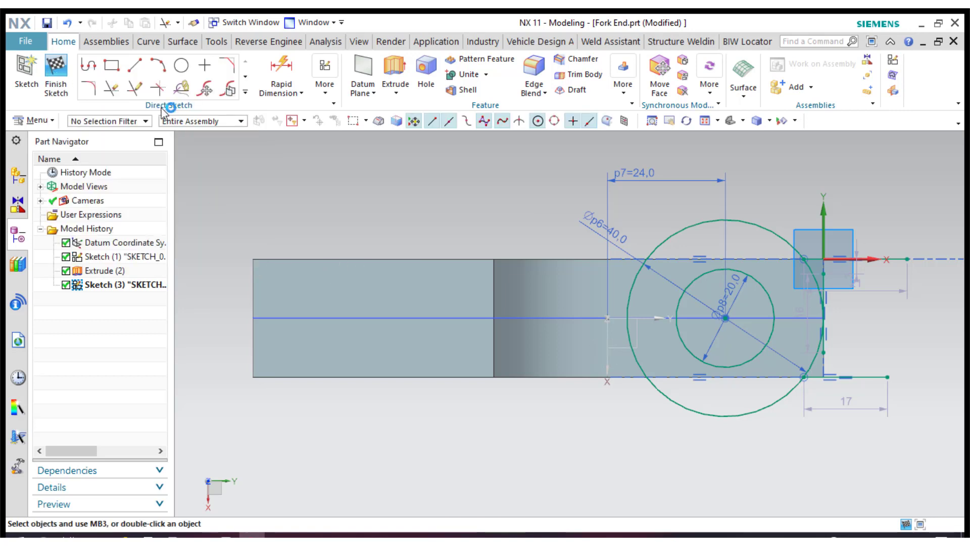
Extend the vertical line at both ends to meet the horizontal lines, and trim the horizontals' overhangs beyond the arm's end.
left_click(135, 91)
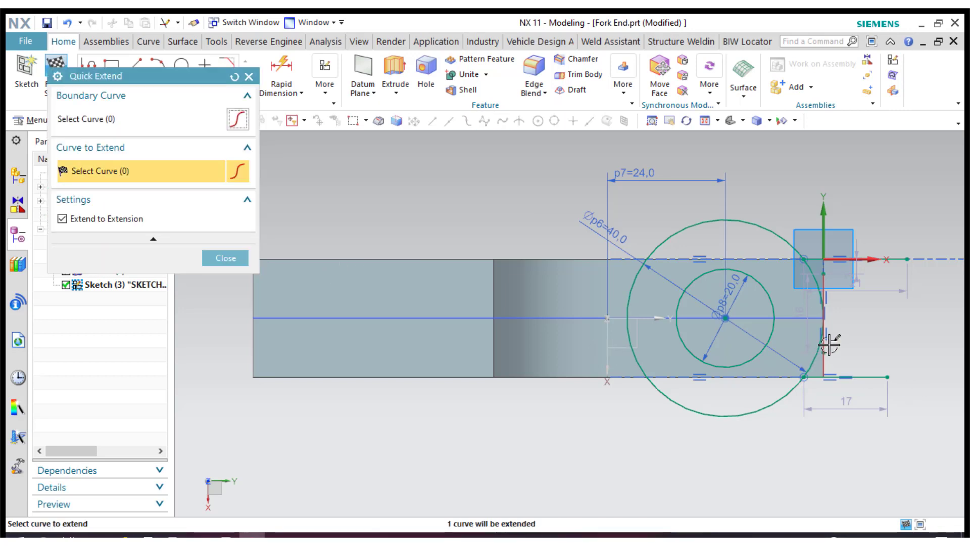
scroll(823, 347, "down", 3)
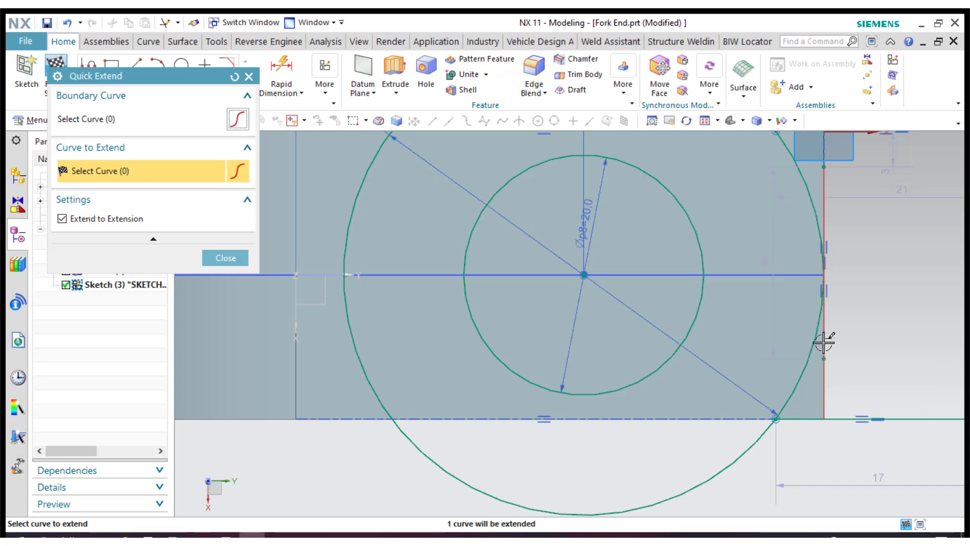
left_click(829, 341)
scroll(863, 398, "up", 1)
left_click(838, 258)
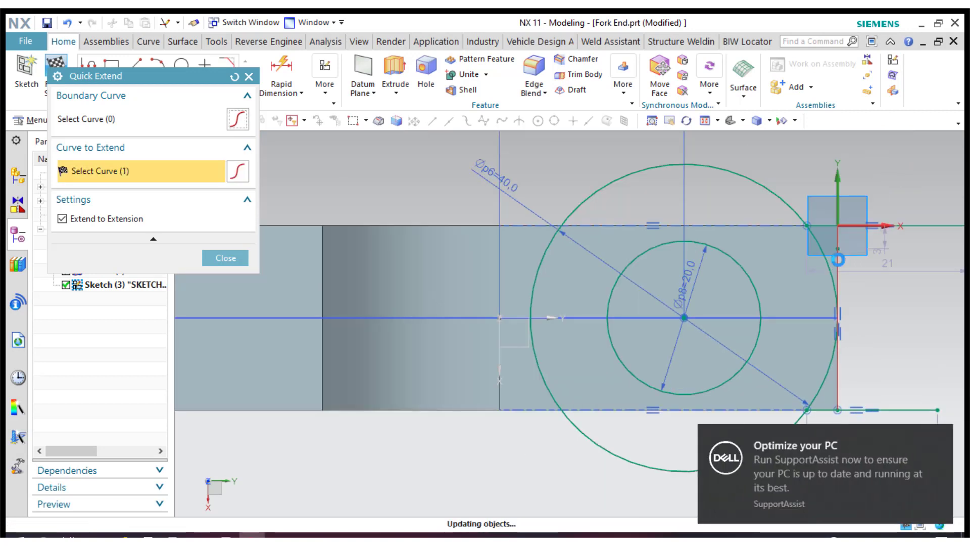
left_click(223, 256)
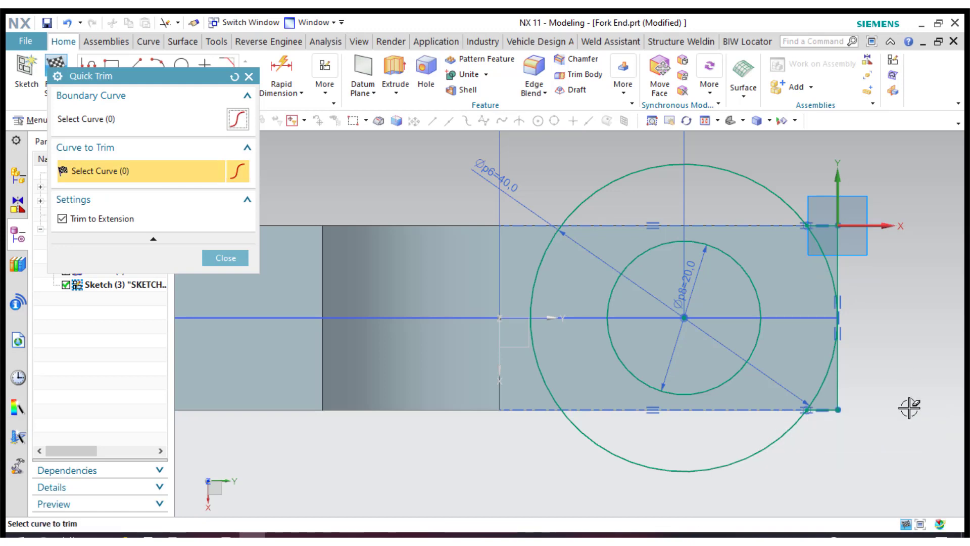
left_click(222, 258)
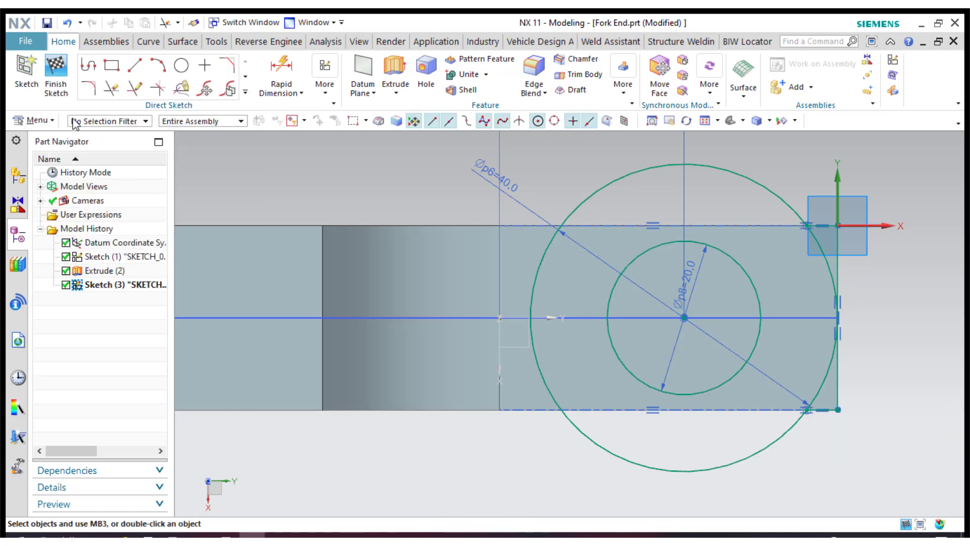
Finish the sketch and start an extrusion of only the far corner region outside the outer circle, directed down into the arm.
left_click(57, 88)
left_click(730, 121)
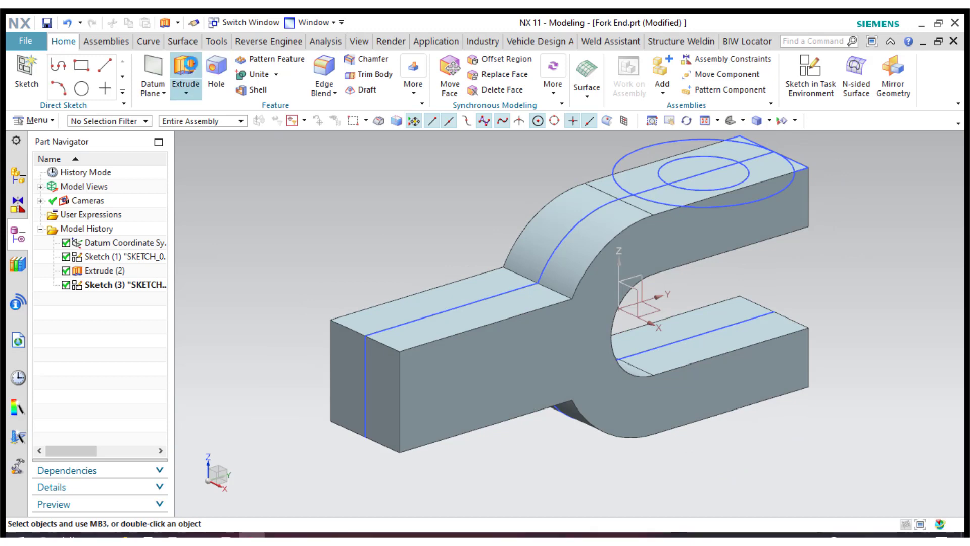
key("x")
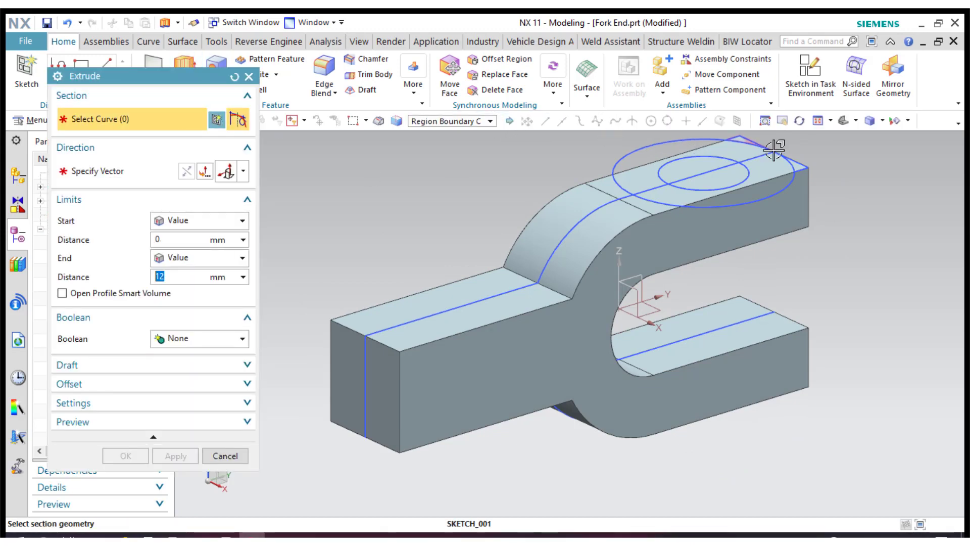
scroll(773, 150, "up", 3)
left_click(712, 152)
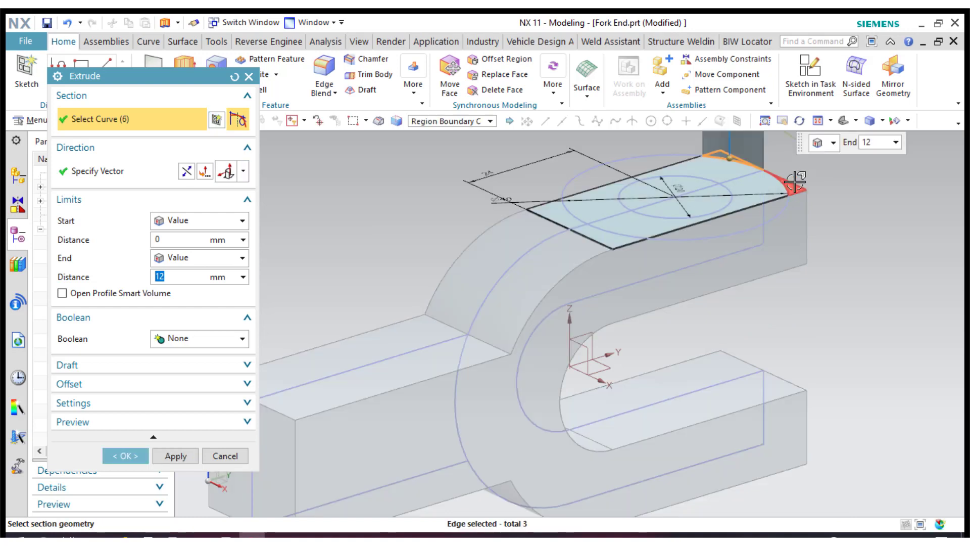
scroll(833, 131, "down", 2)
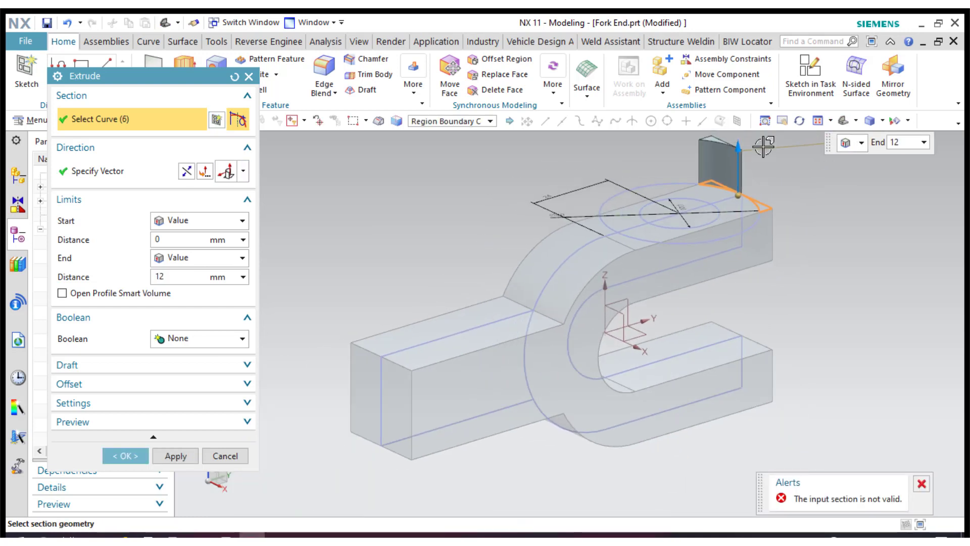
double_click(730, 146)
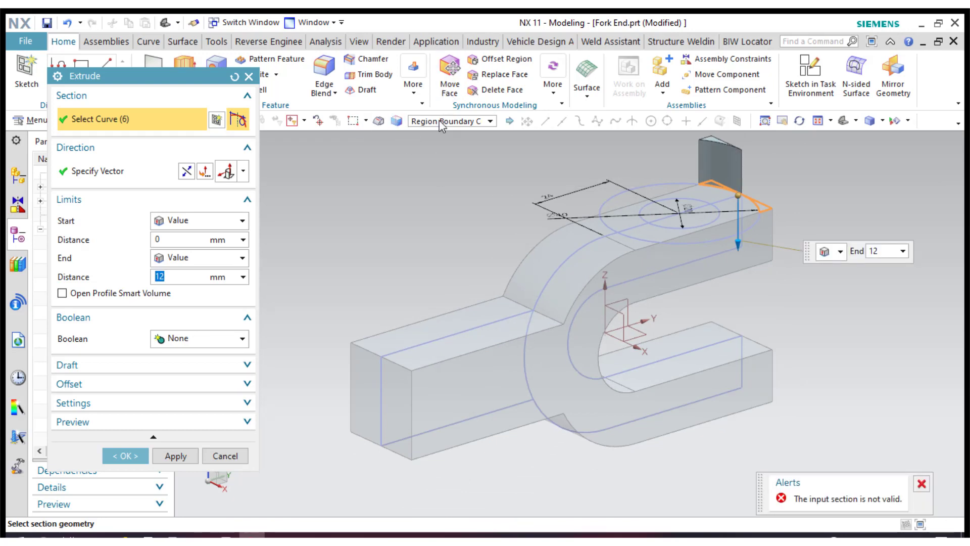
left_click(760, 203, "shift")
Cut the far corner off the arm by setting the extrusion's end limit to Until Next and its Boolean to Subtract.
left_click(205, 258)
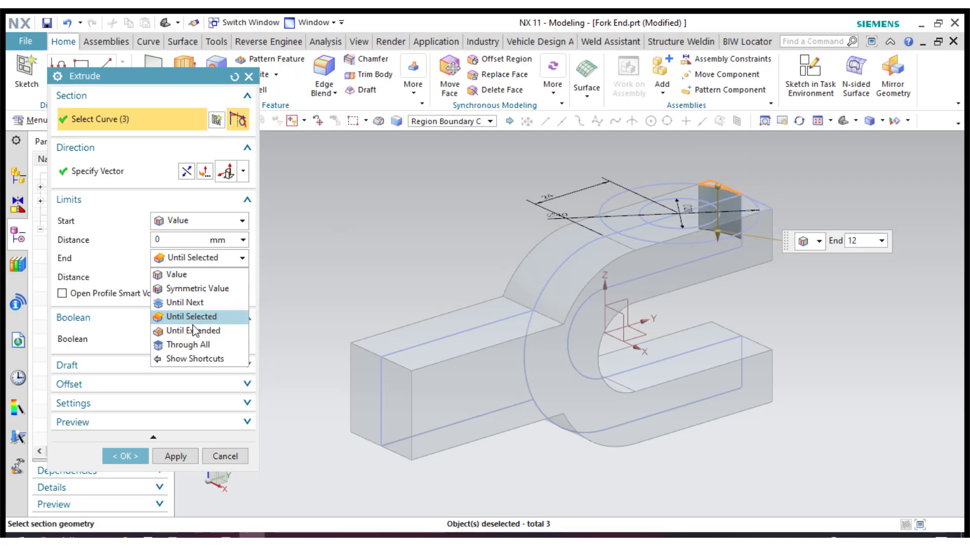
left_click(184, 301)
left_click(182, 326)
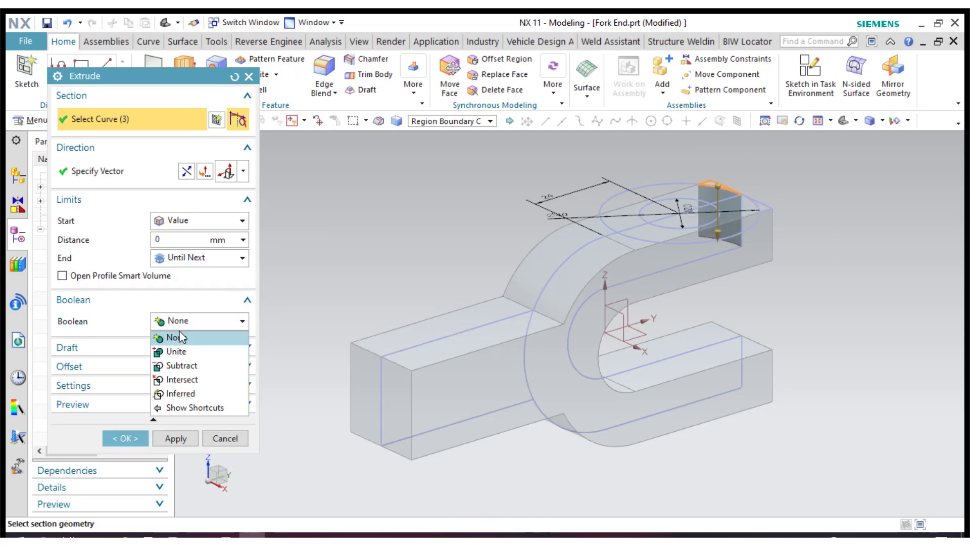
left_click(179, 366)
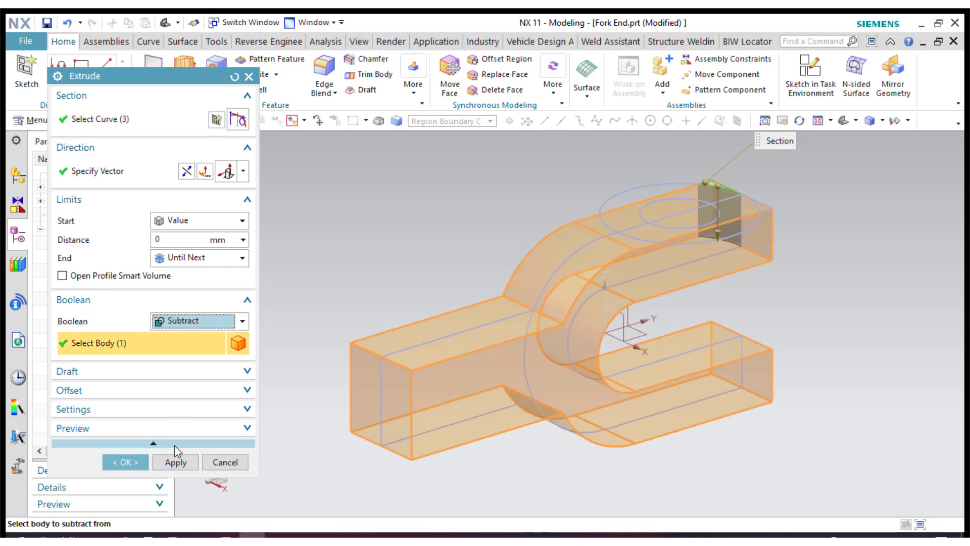
left_click(175, 461)
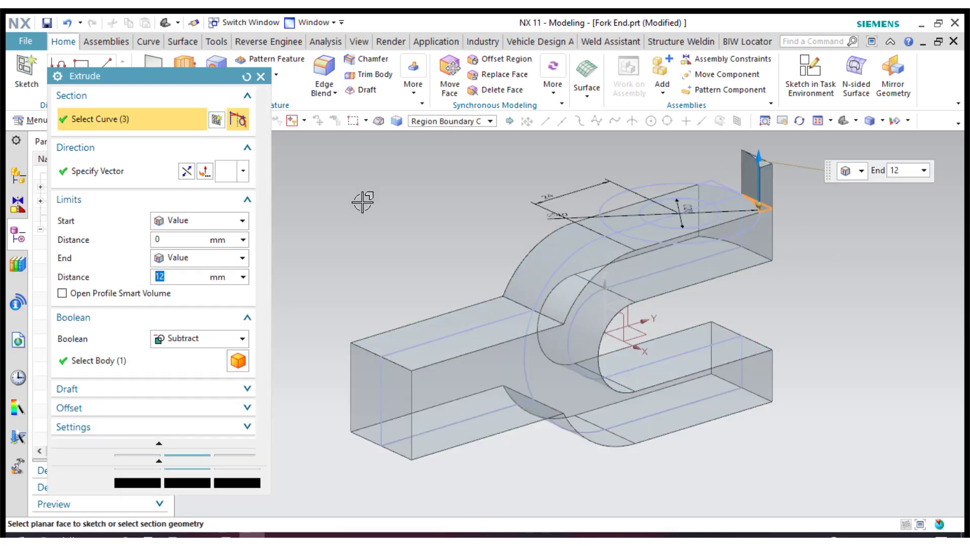
Cut the near corner region off the arm's open end with a subtracting extrusion down Until Next.
left_click(180, 258)
left_click(181, 303)
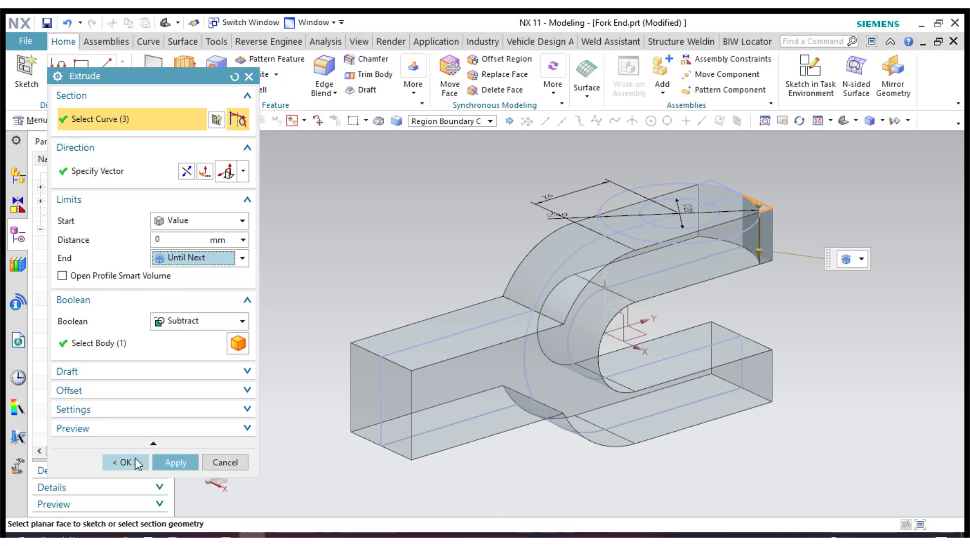
left_click(175, 462)
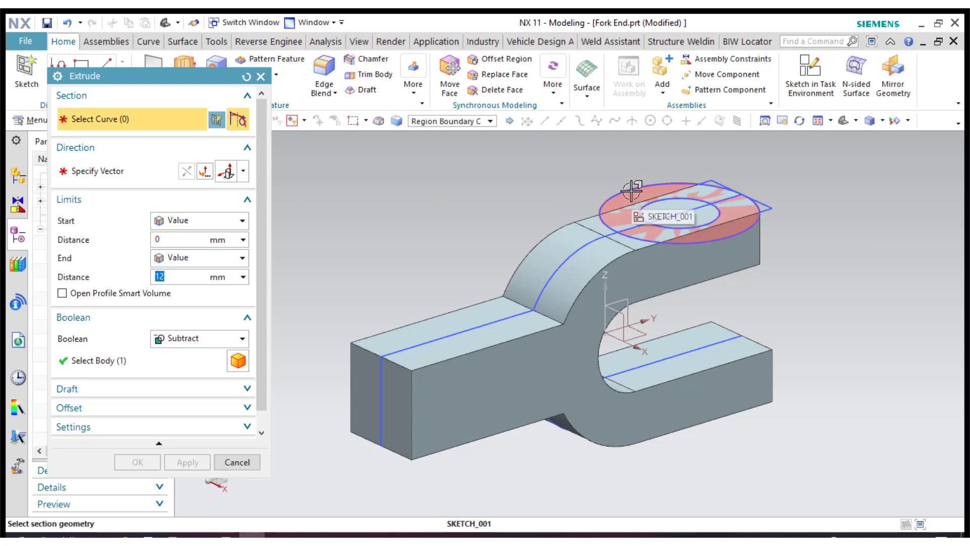
Extrude the outer 40 mm circle 14 mm down as a connected curve and unite it with the fork body.
left_click(470, 121)
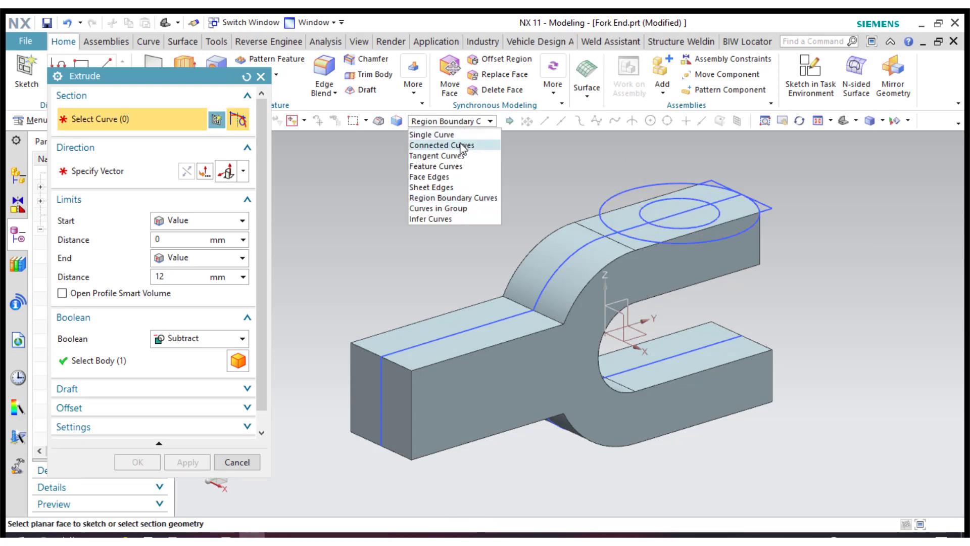
left_click(462, 145)
left_click(622, 198)
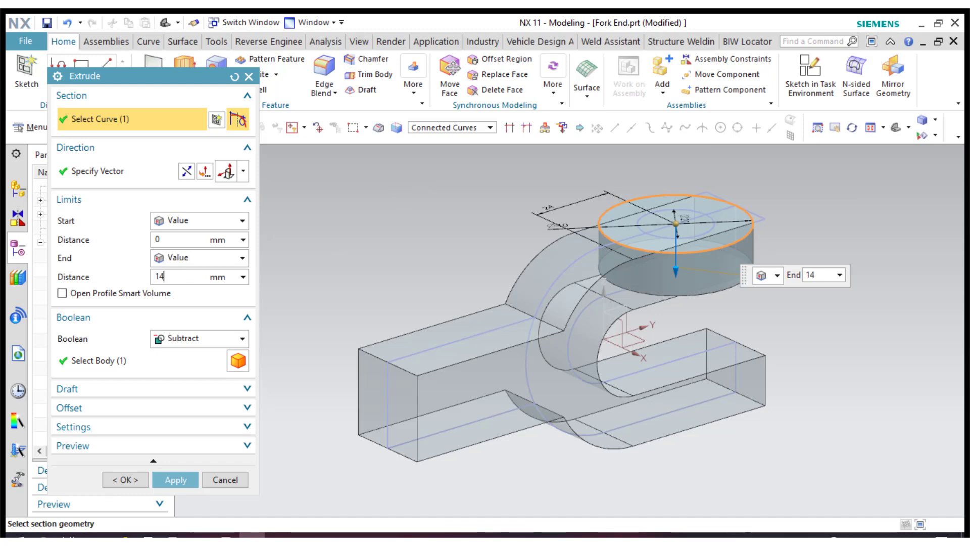
key("Return")
left_click(167, 343)
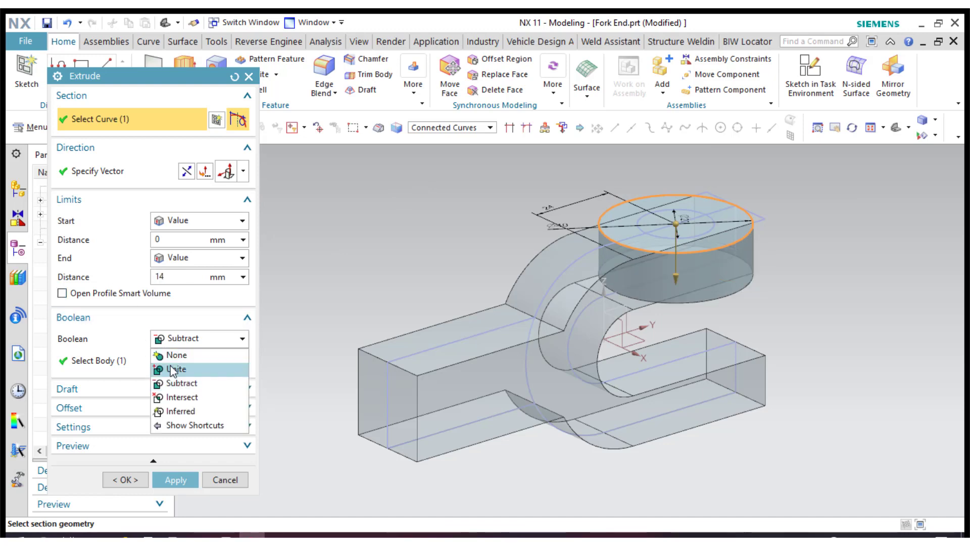
left_click(166, 369)
left_click(173, 479)
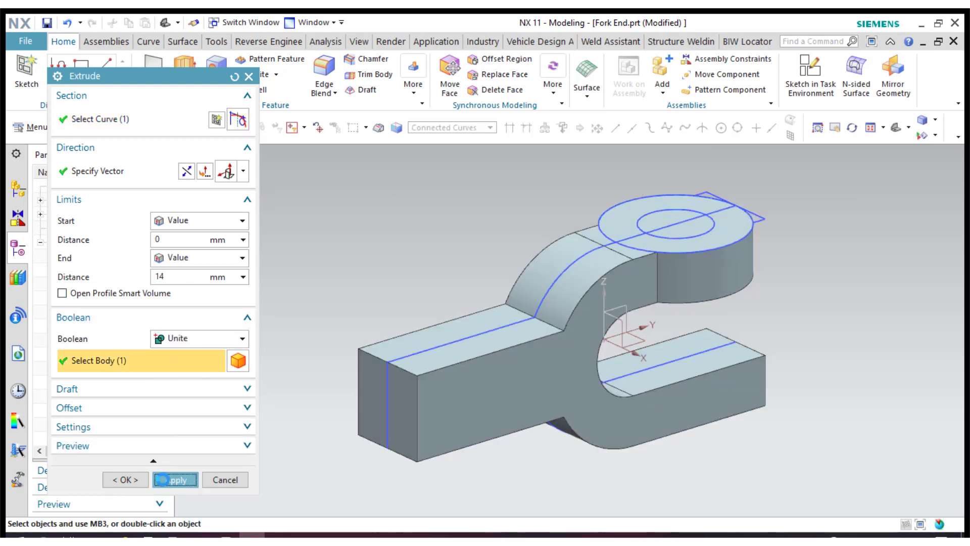
Extrude the inner 20 mm circle down Until Next as a subtracting cut to make the eye's hole.
left_click(655, 212)
left_click(186, 171)
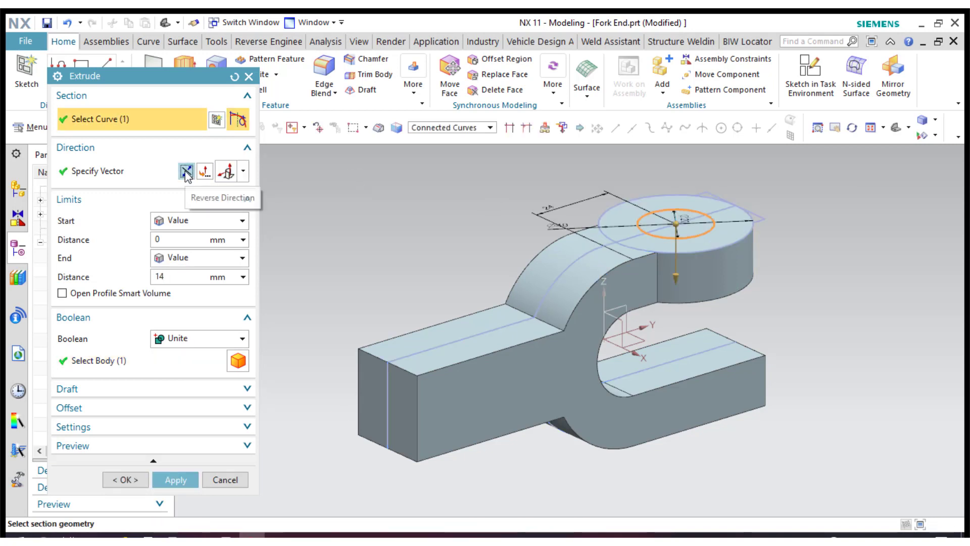
left_click(168, 259)
left_click(174, 271)
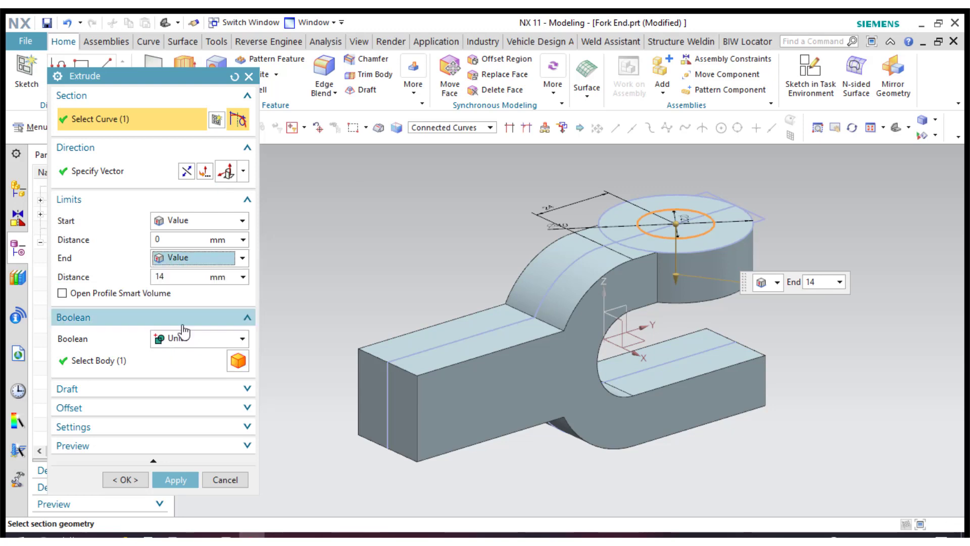
left_click(178, 338)
left_click(181, 383)
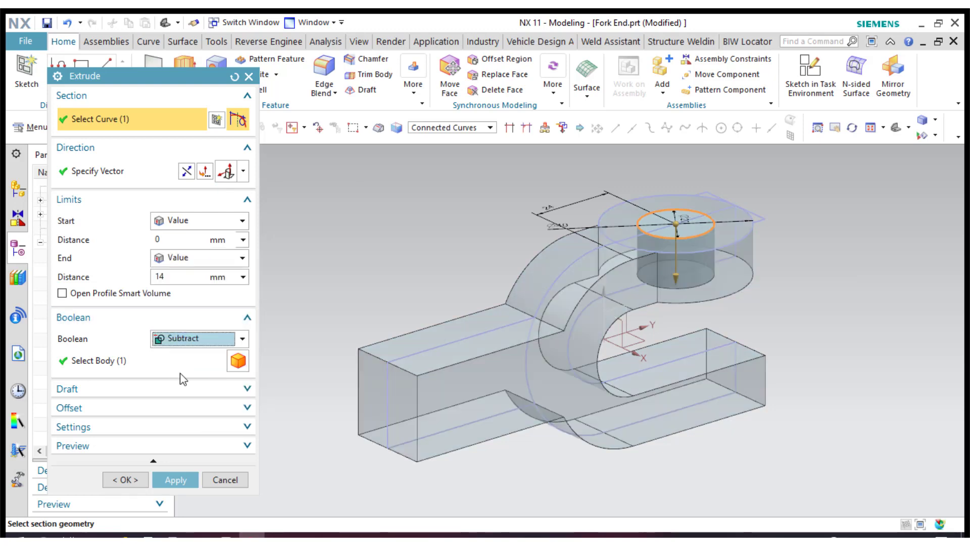
left_click(192, 259)
left_click(188, 301)
left_click(123, 461)
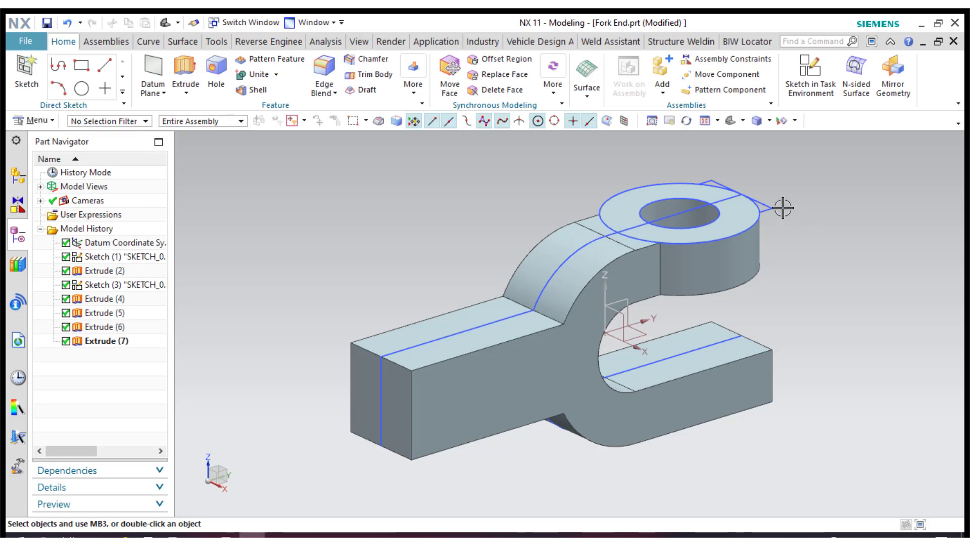
Hide the eye profile sketch and the fork profile sketch.
right_click(782, 208)
left_click(796, 188)
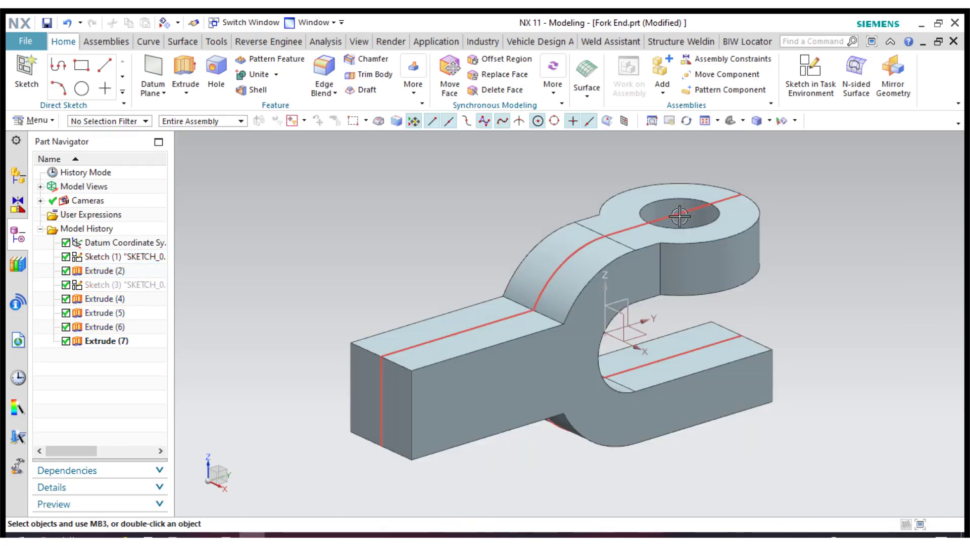
right_click(680, 216)
left_click(693, 186)
scroll(475, 182, "down", 1)
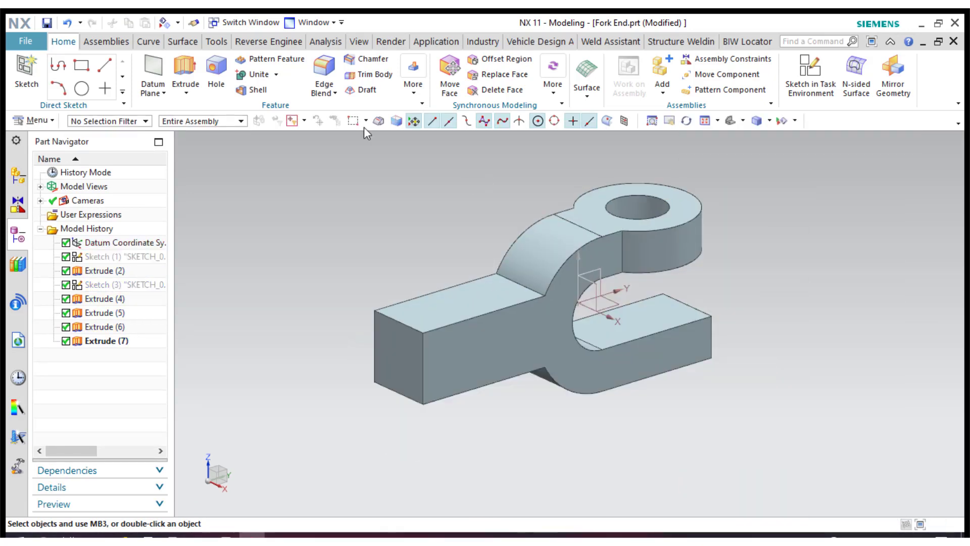
Mirror the four arm-end and eye extrusions, Extrude (4) to Extrude (7), about the horizontal XY datum plane onto the lower arm.
left_click(418, 95)
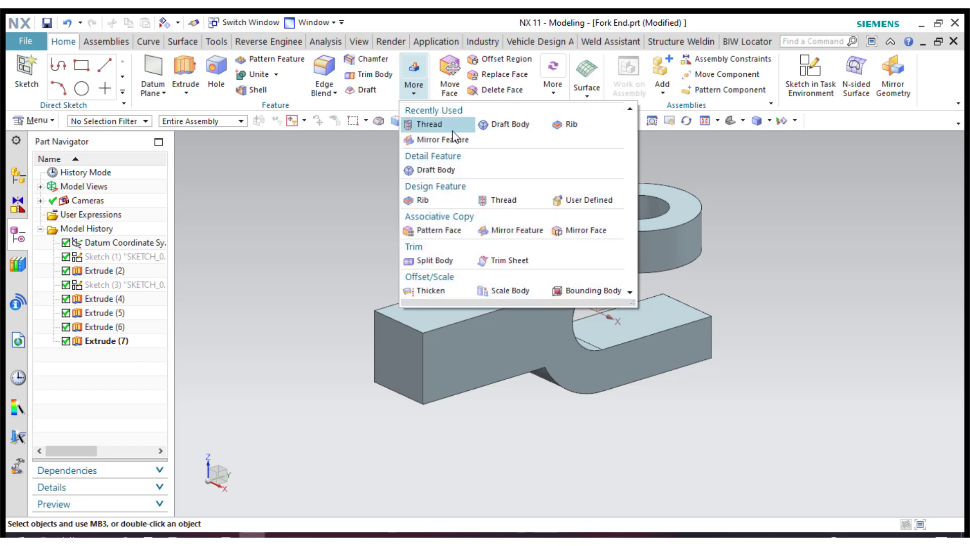
left_click(438, 139)
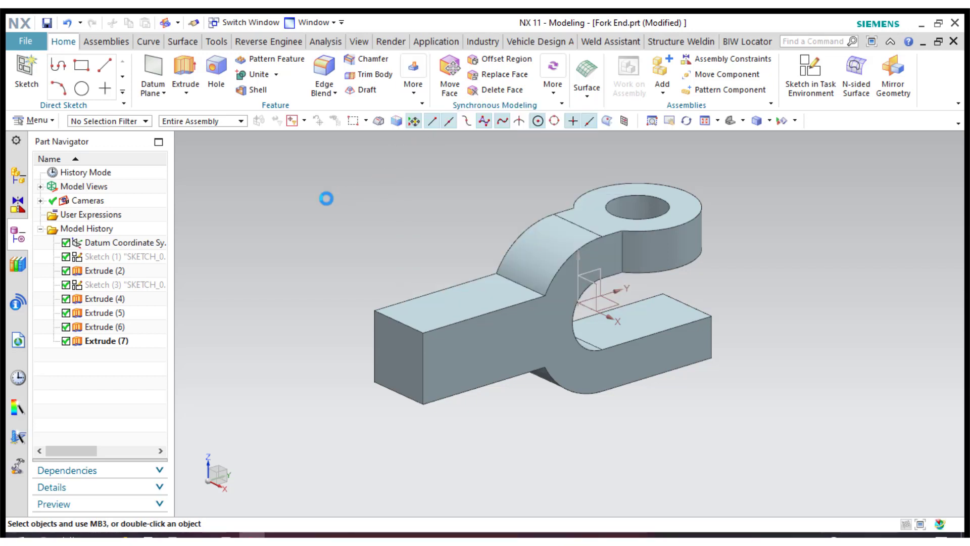
left_click(107, 332)
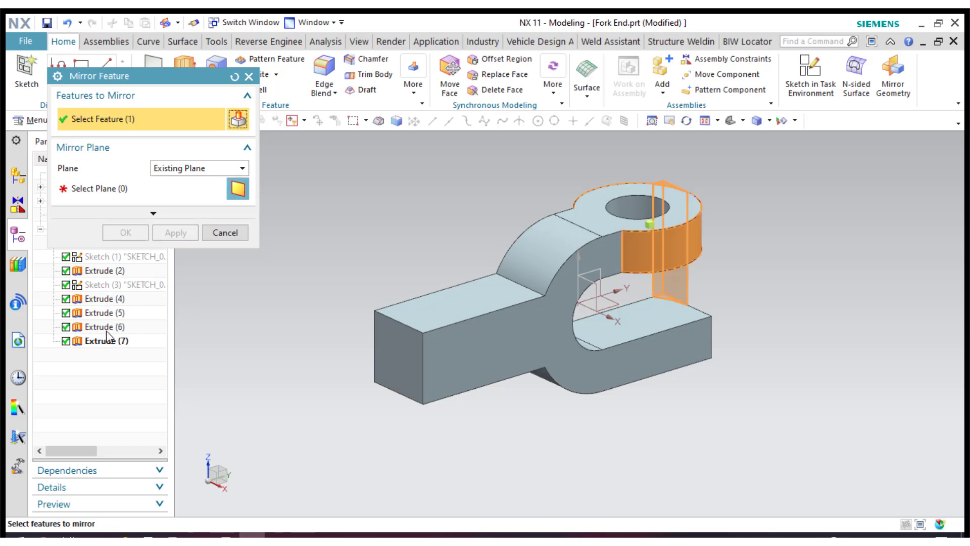
left_click(105, 341, "shift")
left_click(119, 188)
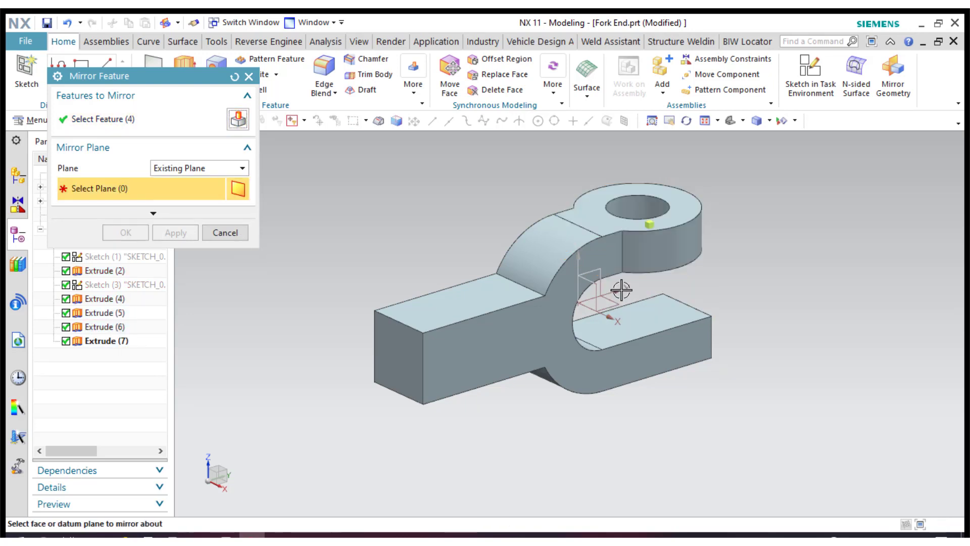
left_click(619, 305)
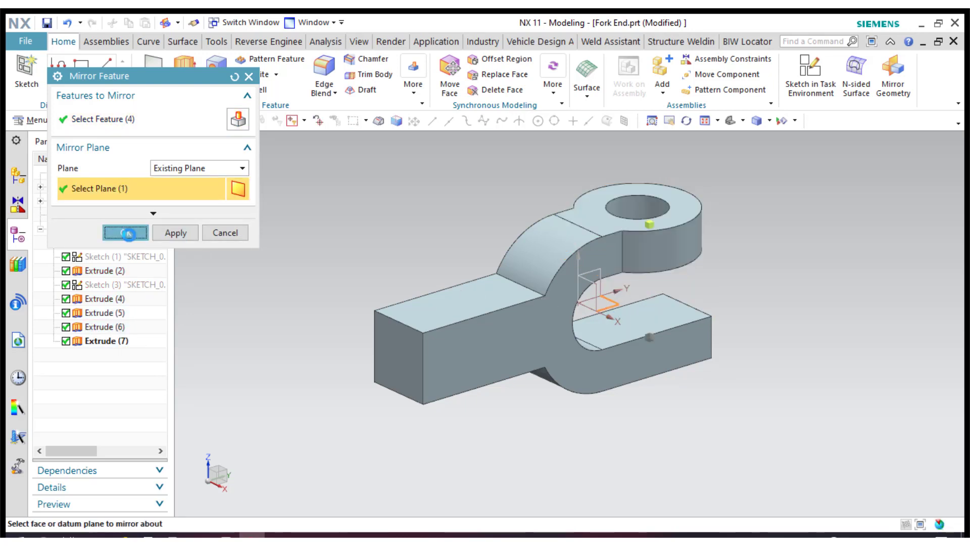
left_click(126, 232)
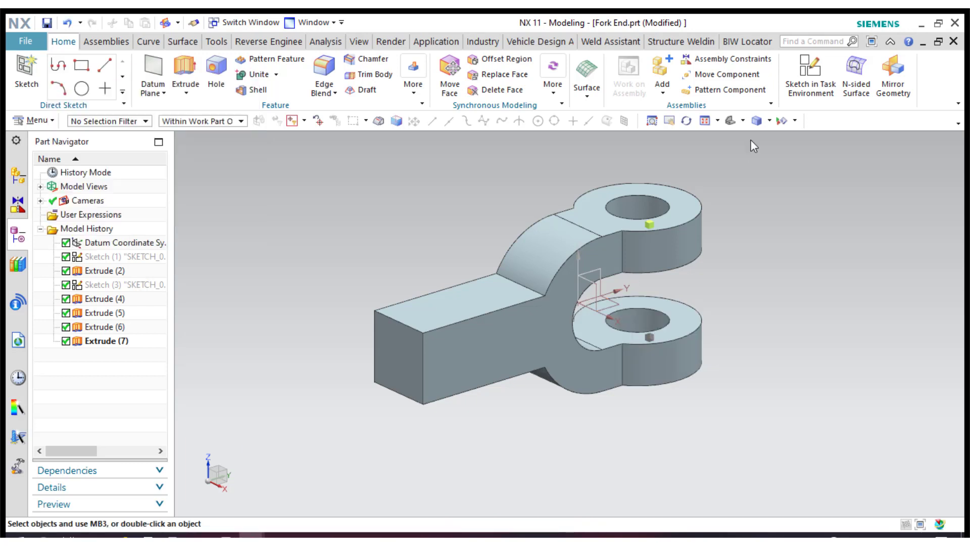
Blend the upper and lower edges where the shank meets the fork's curved arms with a 26 mm radius.
left_click(726, 121)
scroll(836, 245, "down", 1)
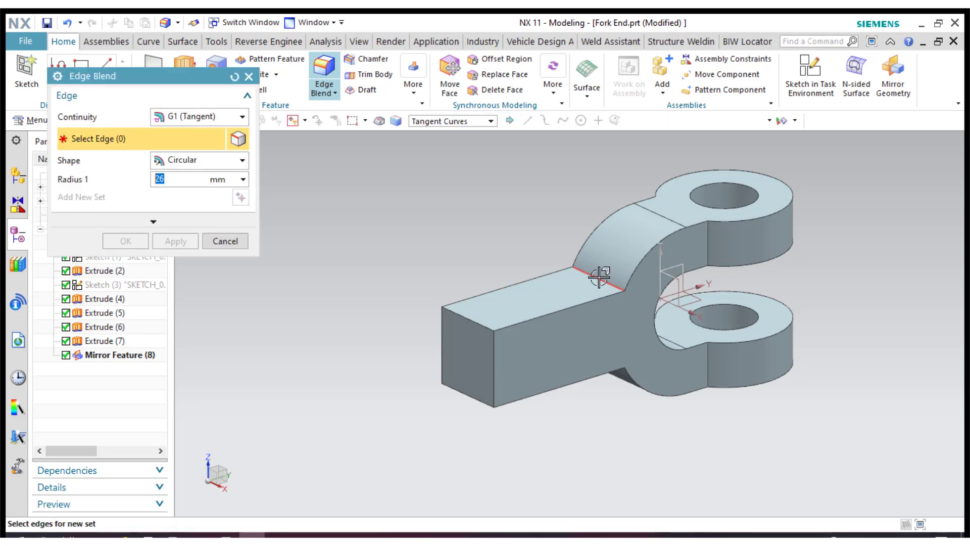
left_click(595, 275)
middle_click_drag(697, 449, 595, 353)
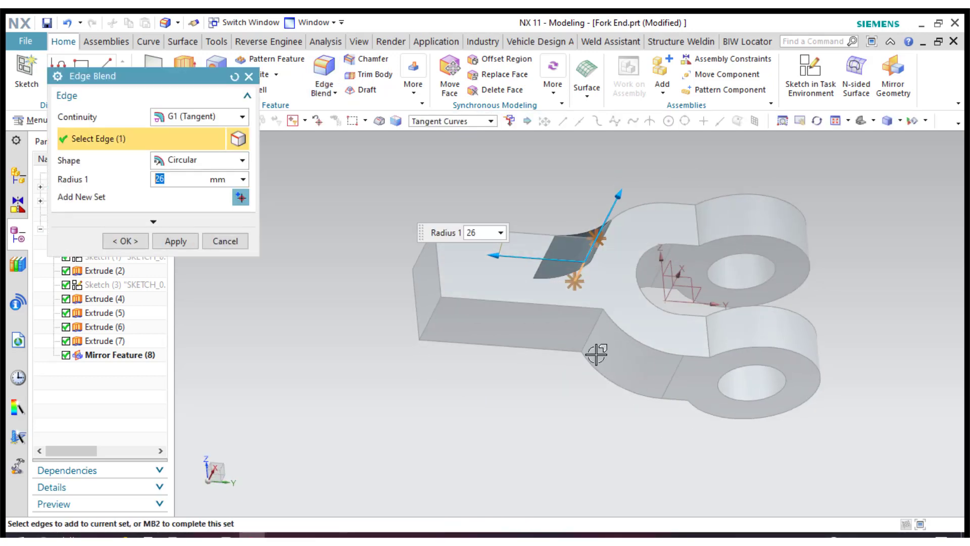
left_click(589, 340)
left_click(130, 247)
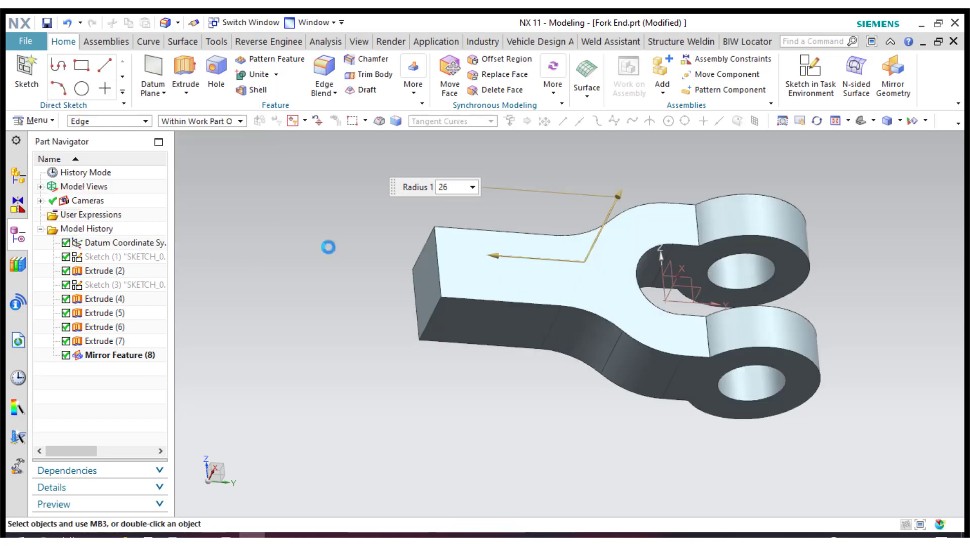
Start a sketch on the shank's end face and draw a circle about 51.3 mm in diameter centred near the datum origin.
left_click(861, 121)
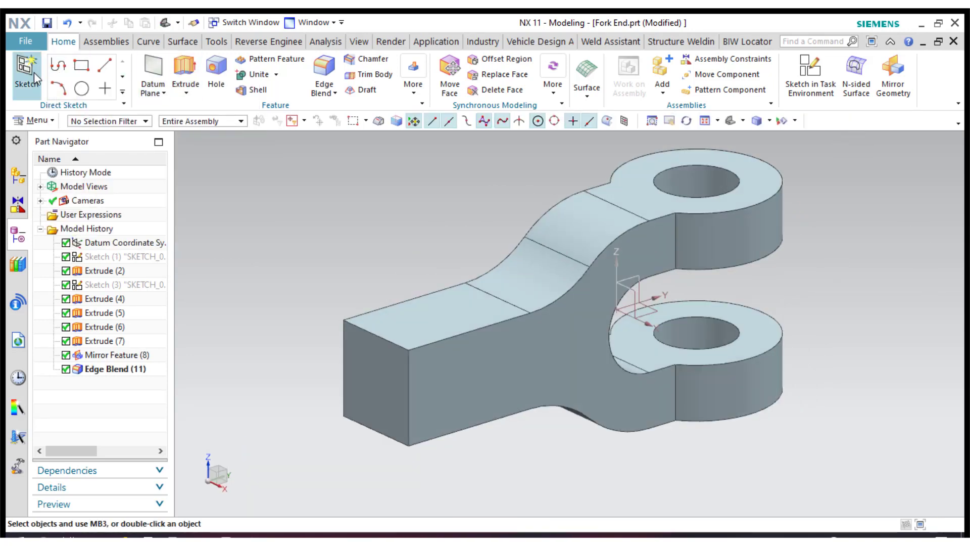
left_click(376, 376)
left_click(166, 252)
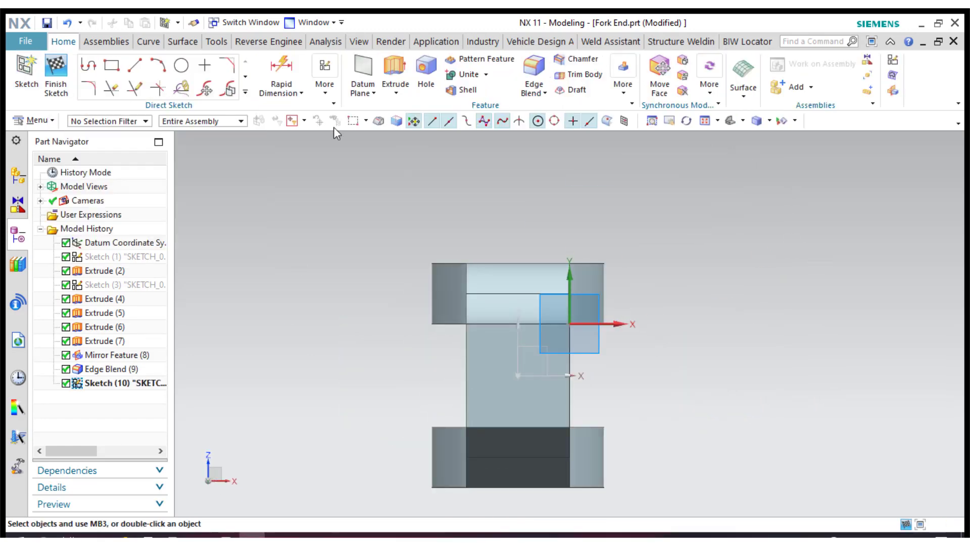
left_click(181, 65)
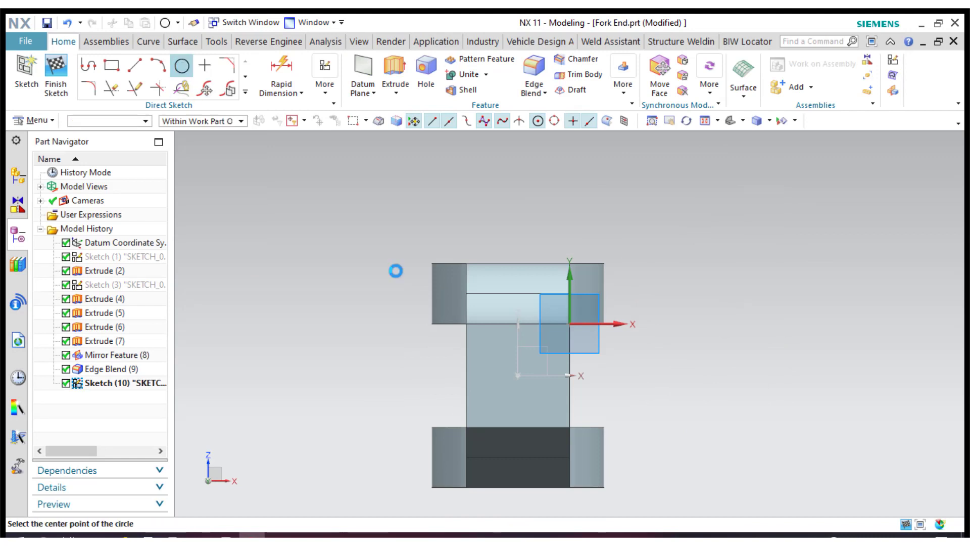
left_click(519, 377)
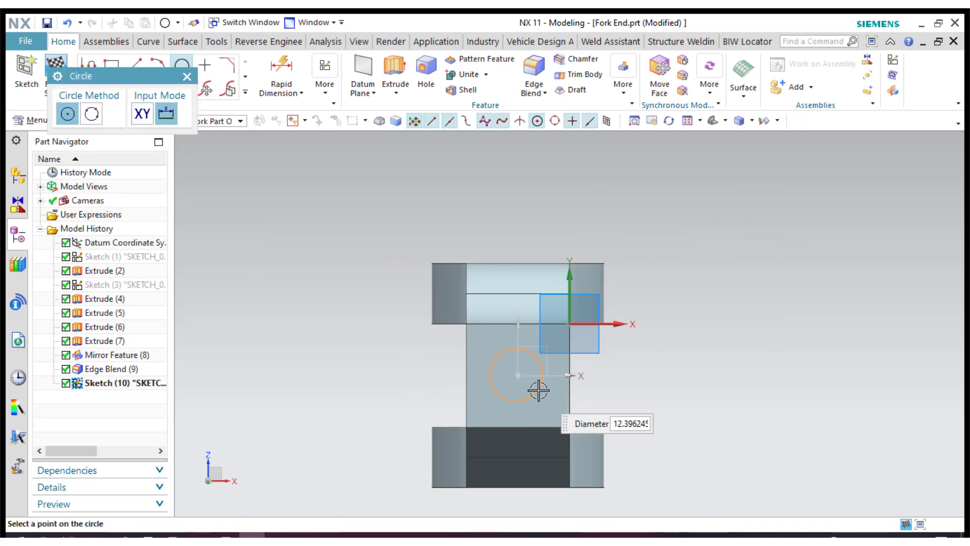
left_click(625, 391)
key("Escape")
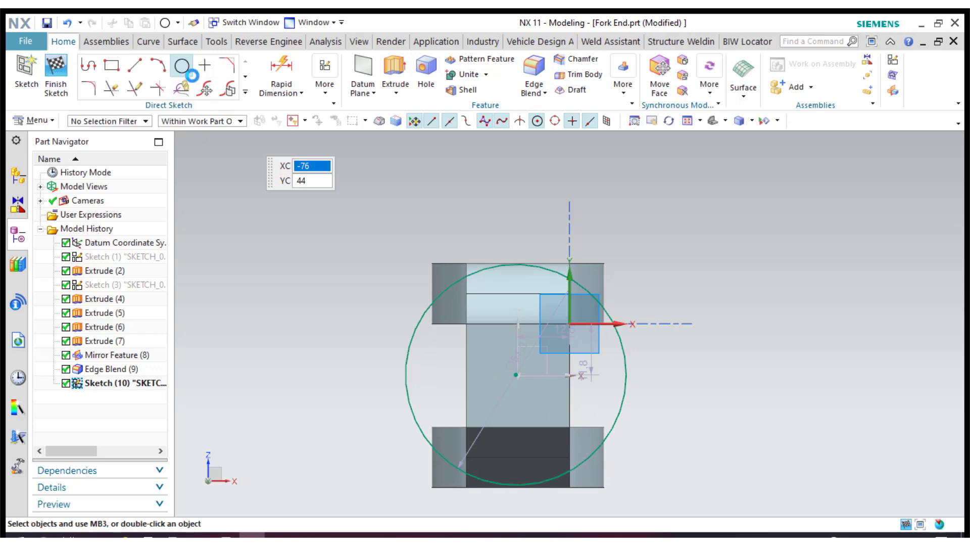
Dimension the circle's centre at 0 mm from both the horizontal and vertical datum axes.
left_click(281, 74)
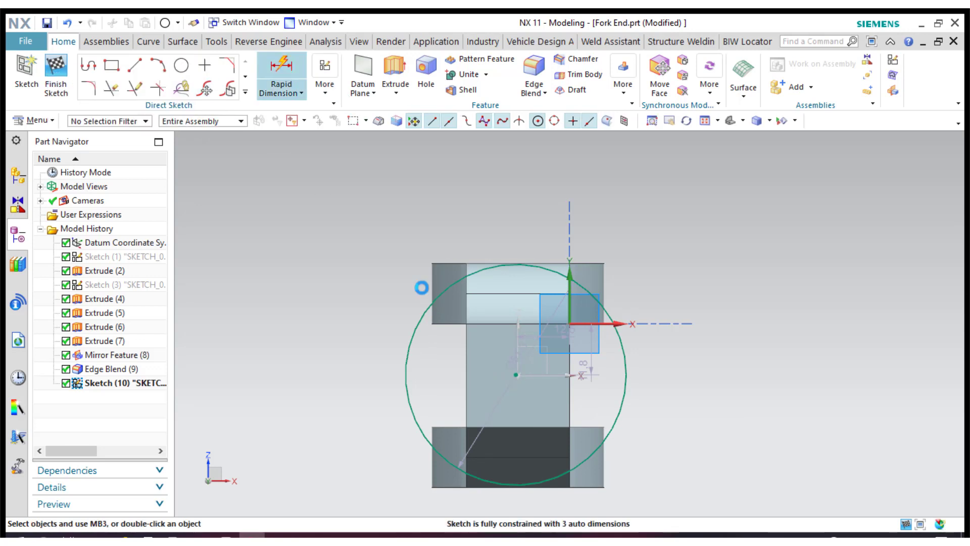
scroll(513, 383, "down", 4)
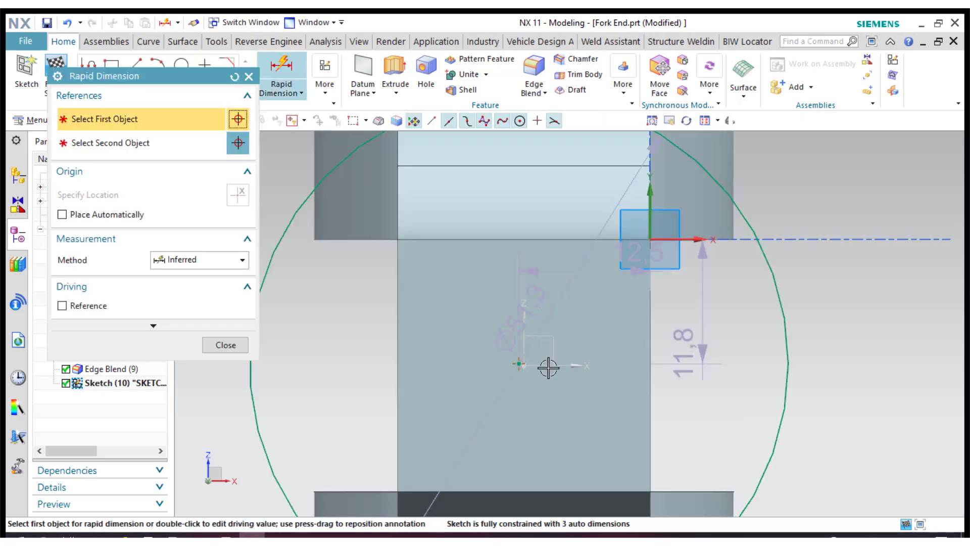
left_click(518, 363)
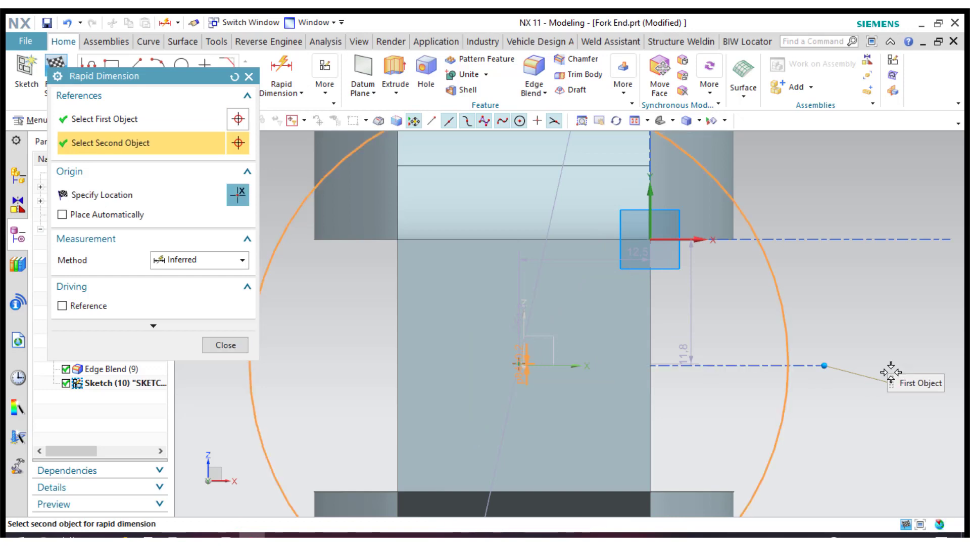
left_click(860, 374)
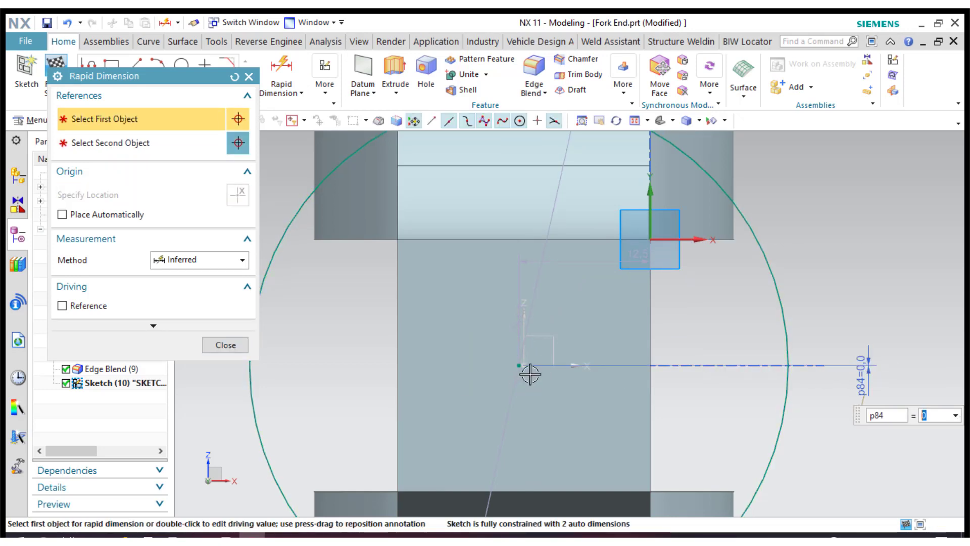
left_click(528, 325)
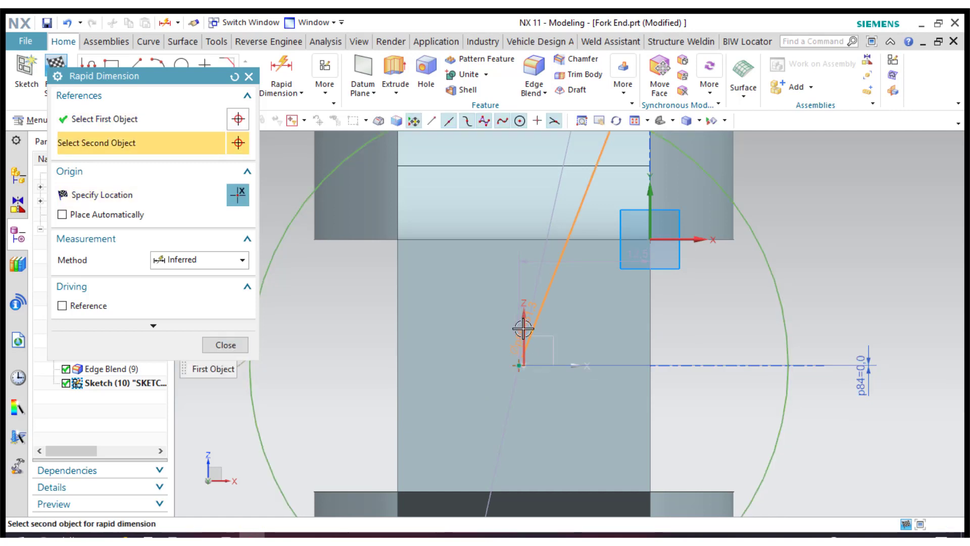
left_click(531, 326)
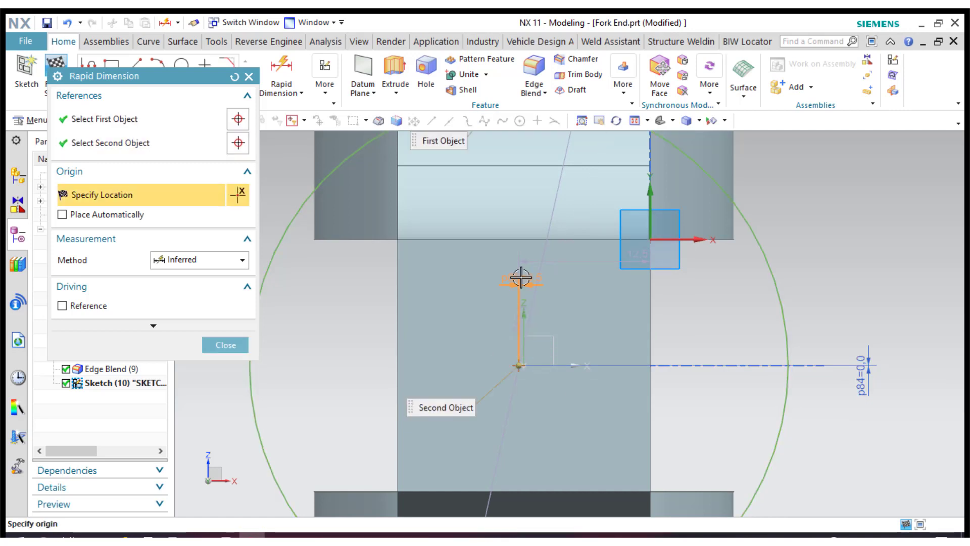
left_click(521, 277)
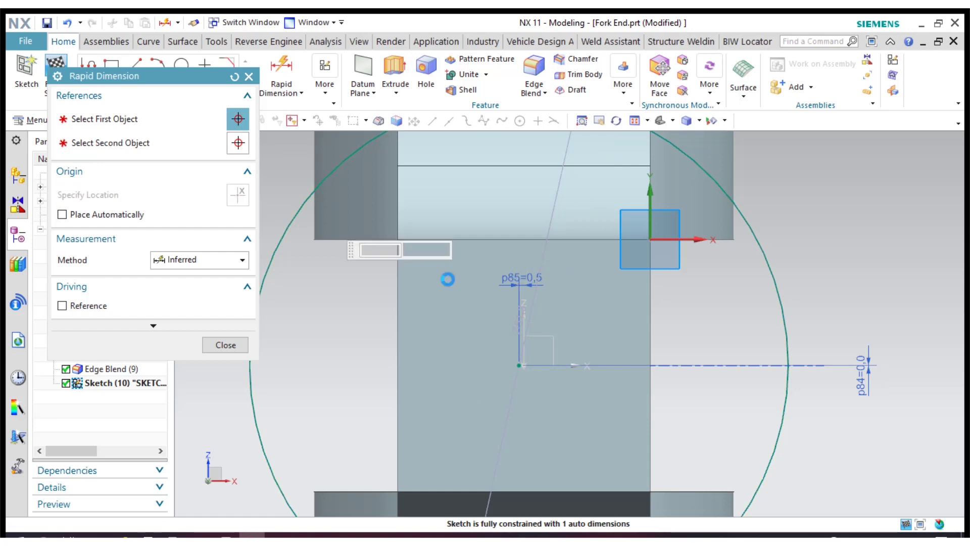
type("0")
key("Return")
left_click(224, 345)
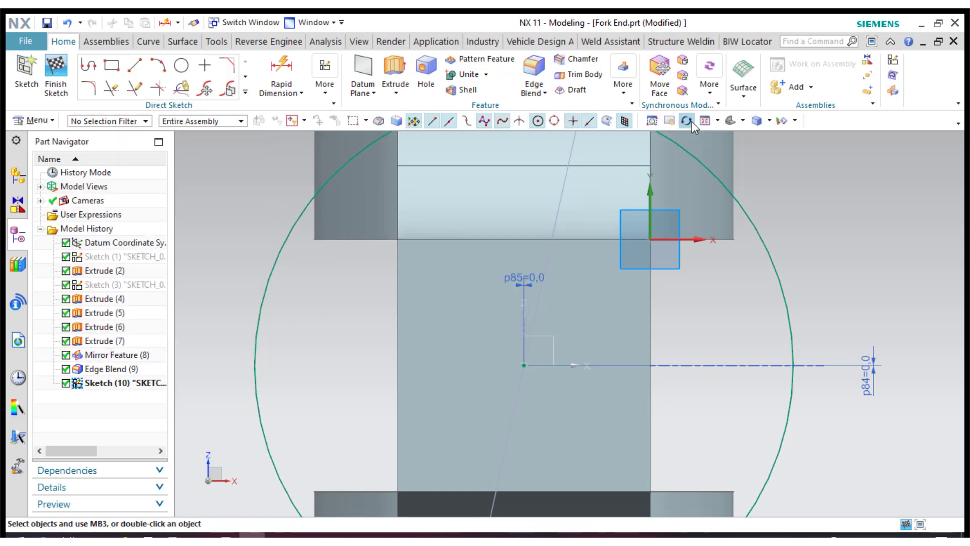
Set the diameter of the circle on the shank's end face to 20 mm.
left_click(688, 122)
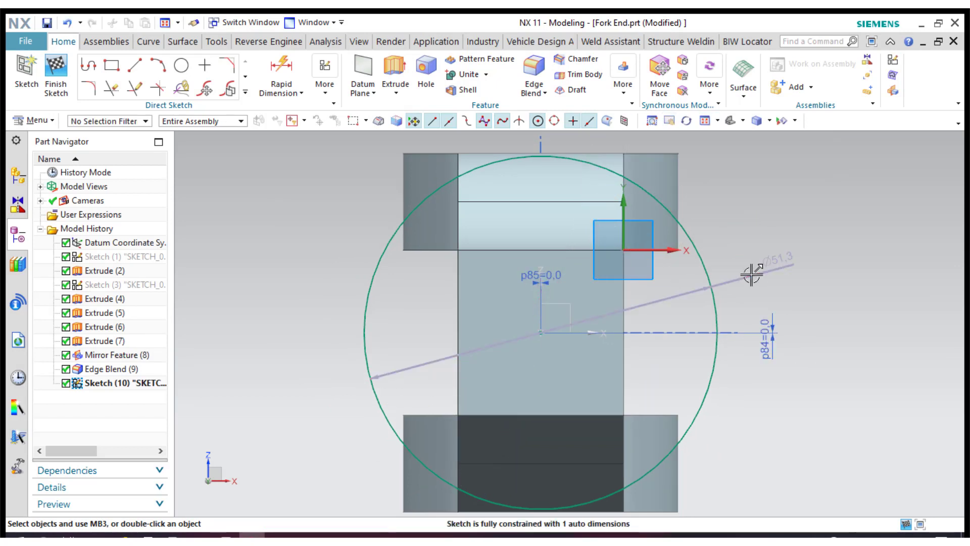
left_click(751, 274)
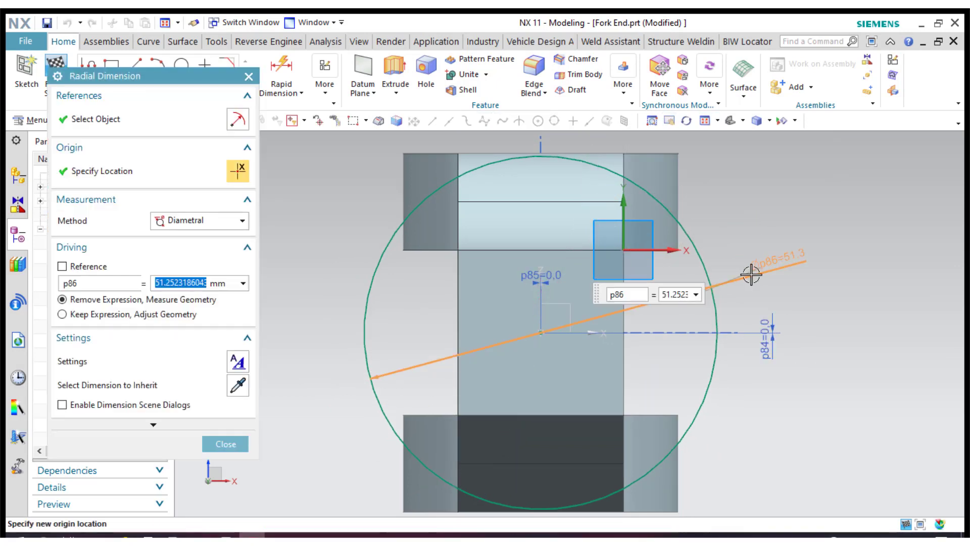
type("20")
key("Return")
left_click(225, 444)
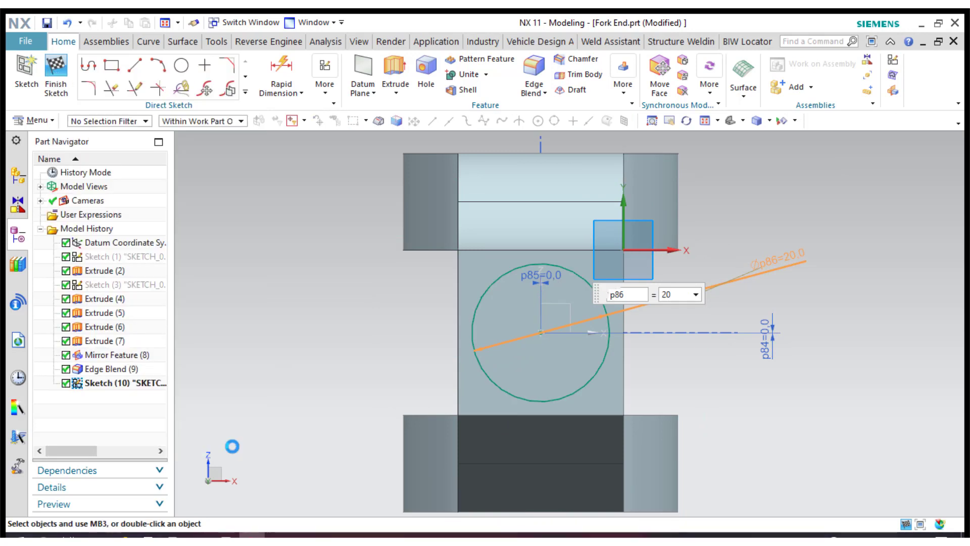
Try a six-sided polygon centred on the circle with a 12 mm inscribed radius and 90° rotation, and undo it.
left_click(245, 92)
left_click(110, 181)
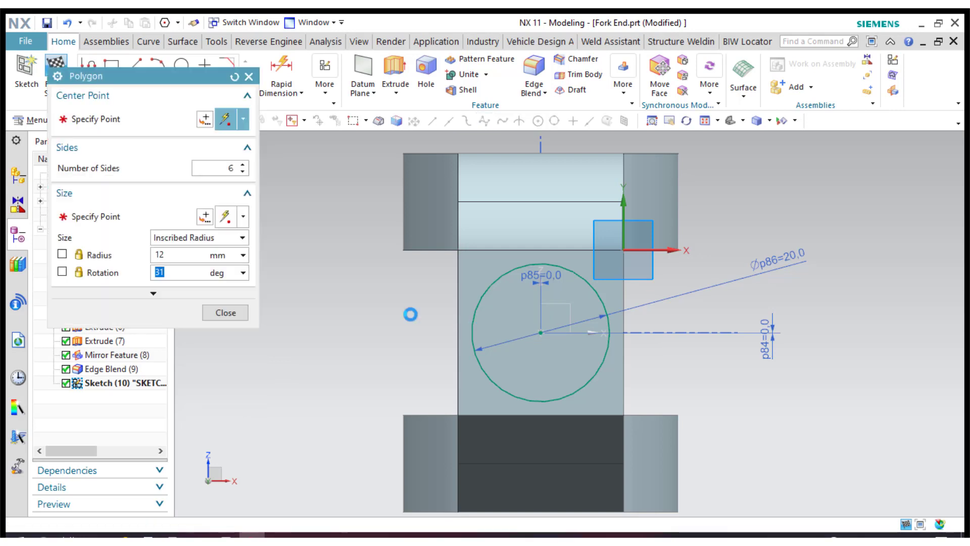
left_click(540, 332)
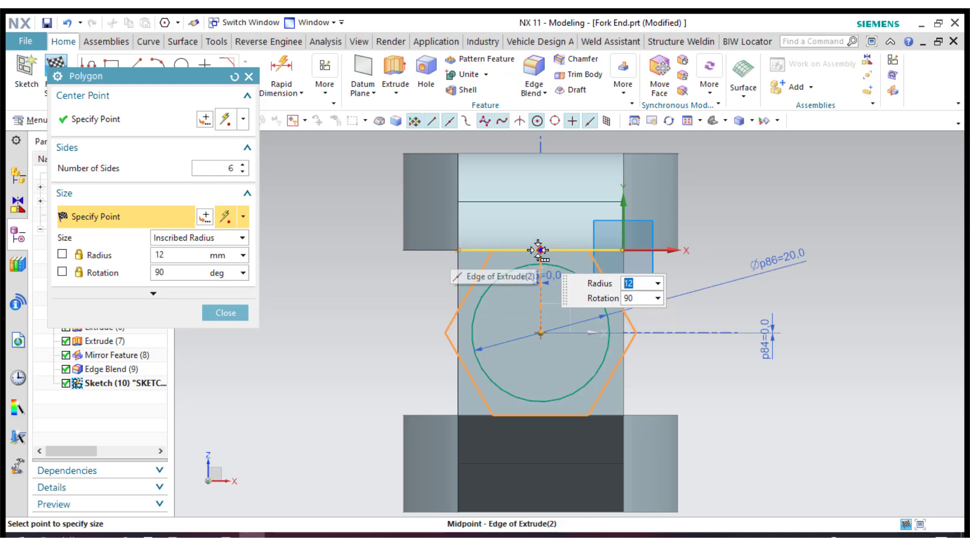
left_click(538, 250)
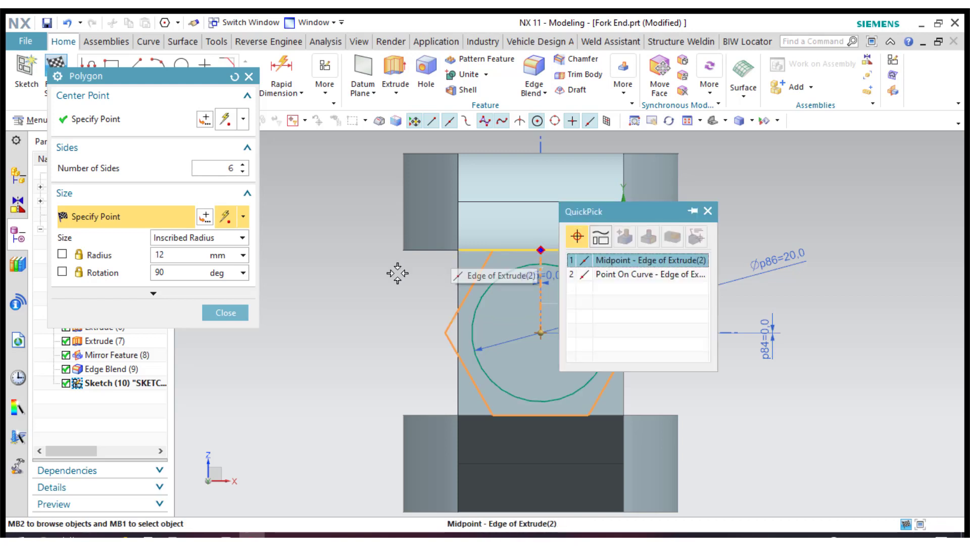
left_click(608, 260)
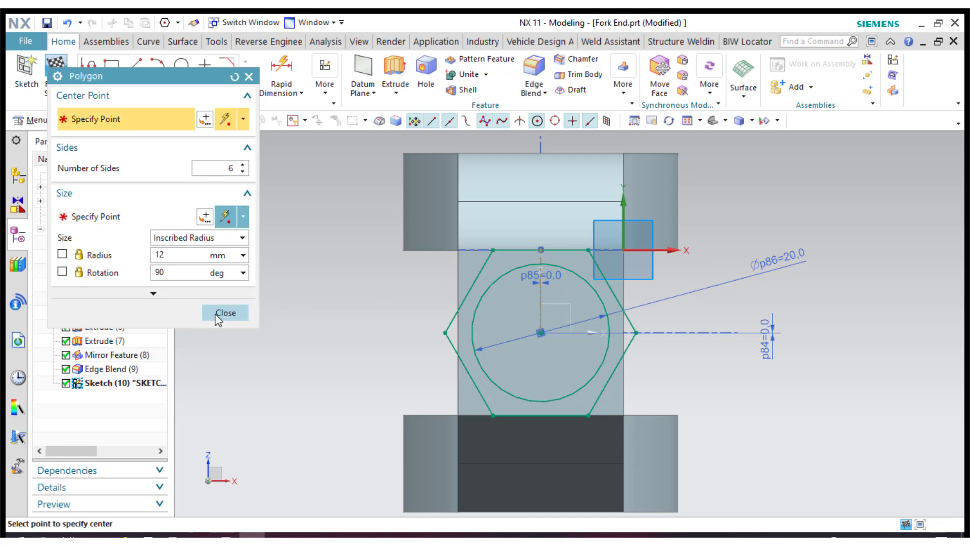
left_click(215, 313)
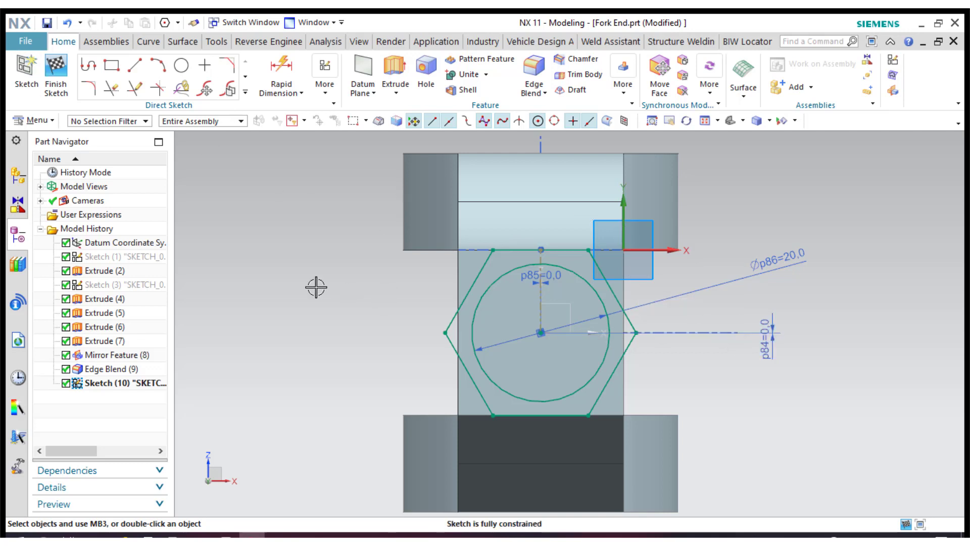
key("ctrl+z")
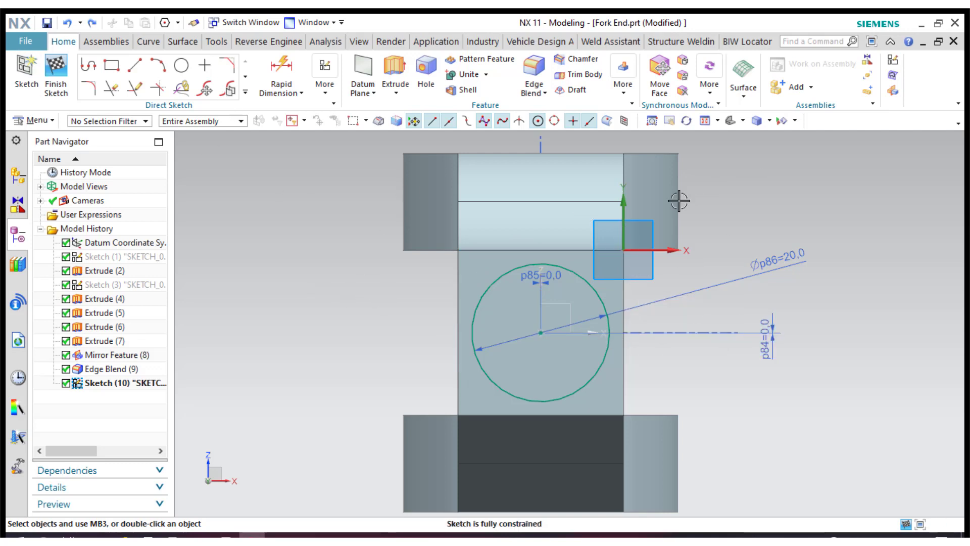
Draw a closed triangle of three lines at the end face's corner on the sketch origin, with a horizontal leg about 5.5 mm long.
scroll(727, 222, "up", 3)
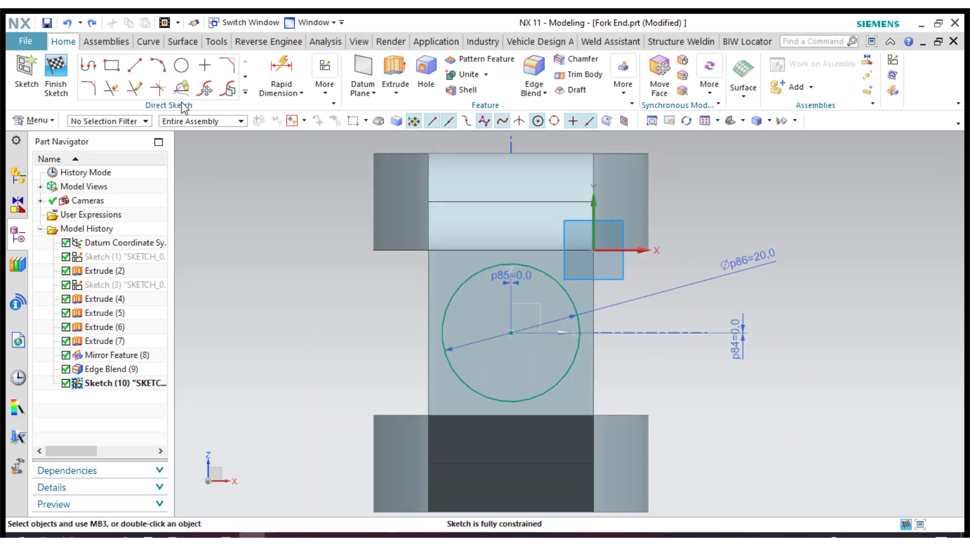
left_click(135, 70)
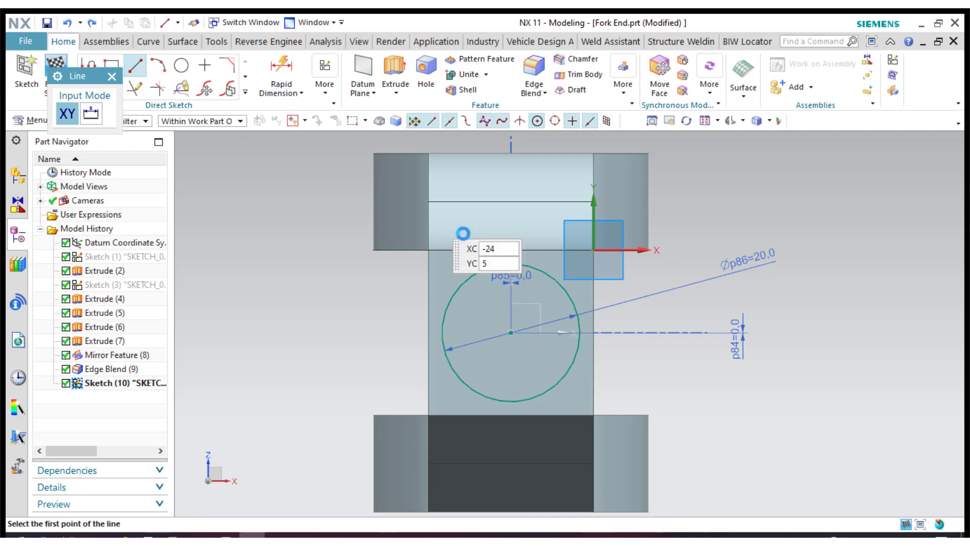
scroll(549, 250, "up", 4)
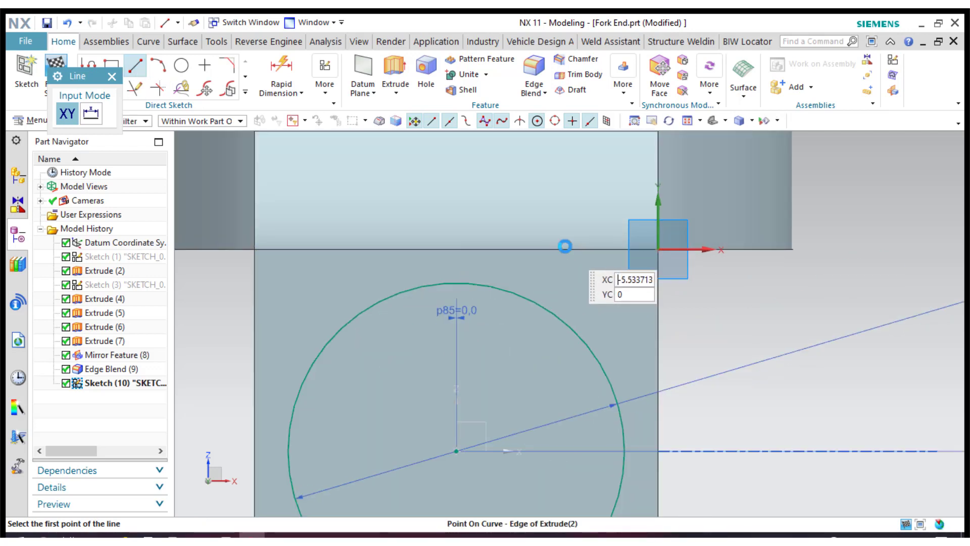
left_click(565, 249)
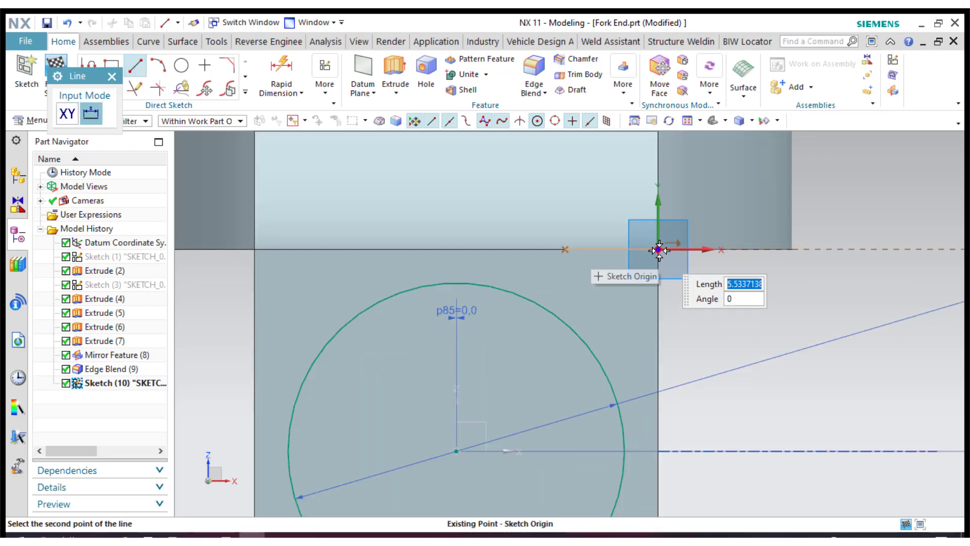
left_click(658, 249)
left_click(655, 316)
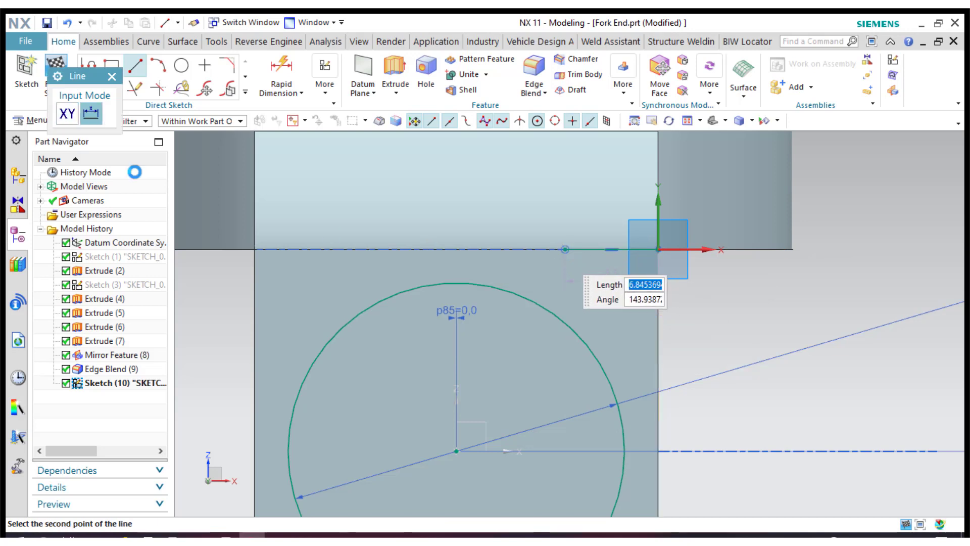
left_click(112, 77)
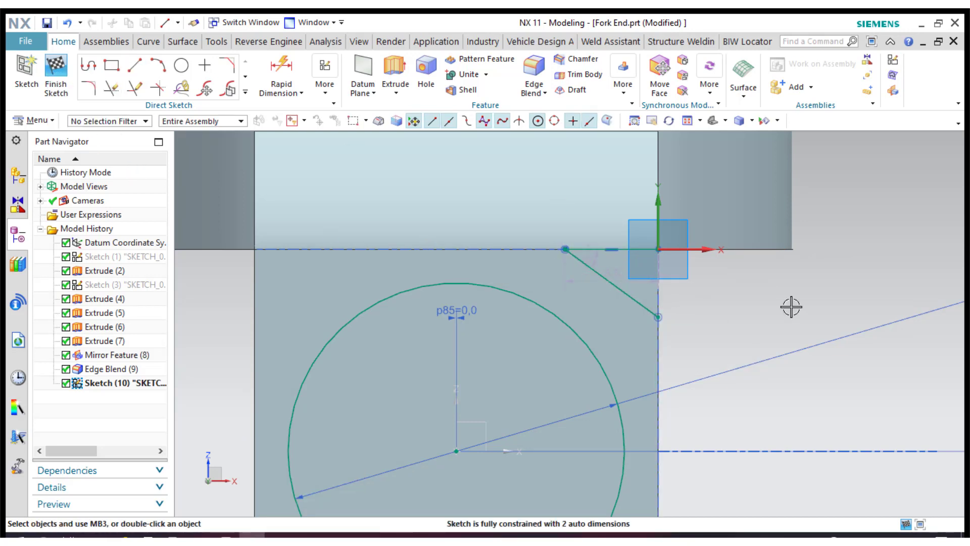
Set the length of the corner triangle's horizontal leg to 6.96 mm.
scroll(857, 272, "up", 1)
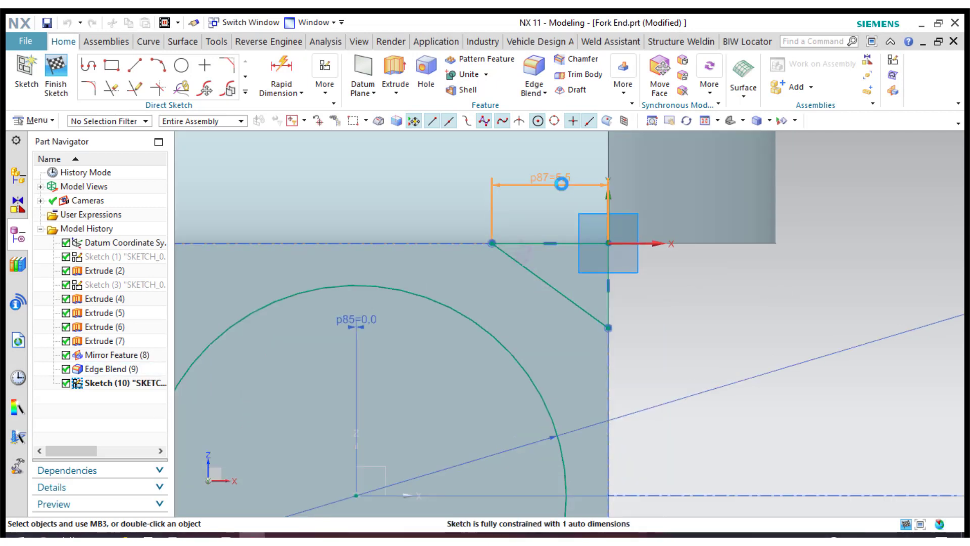
double_click(561, 183)
type("6.96")
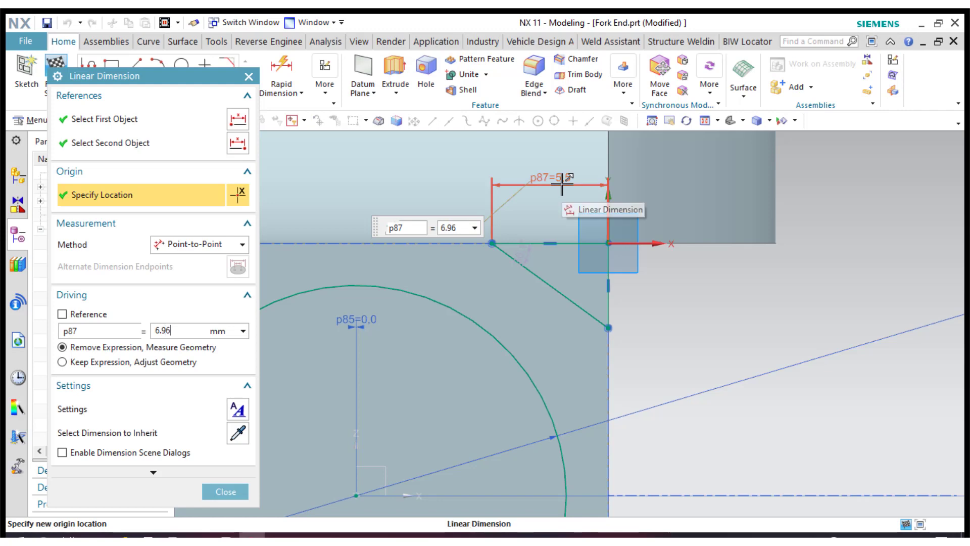
key("Return")
left_click(244, 495)
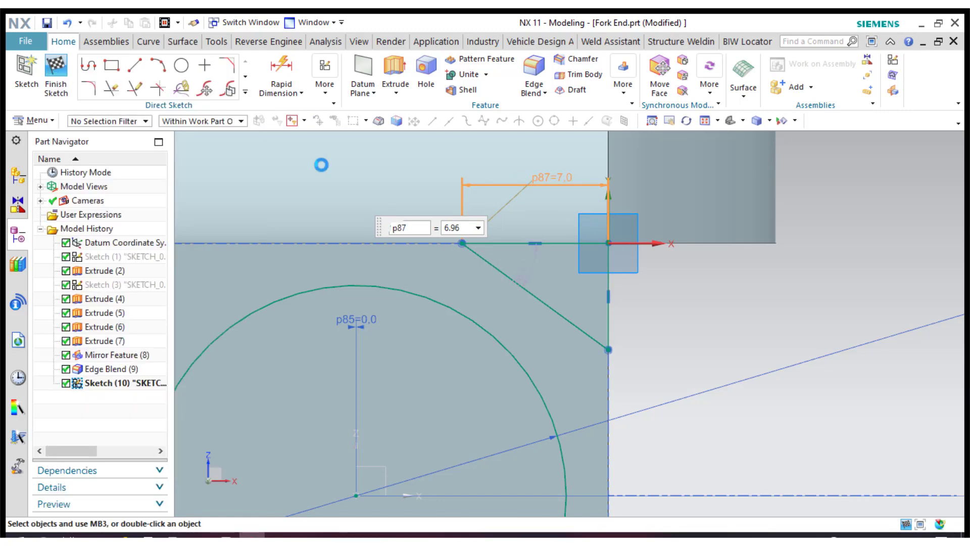
Apply an equal length constraint between the corner triangle's horizontal and vertical legs.
left_click(324, 95)
left_click(500, 122)
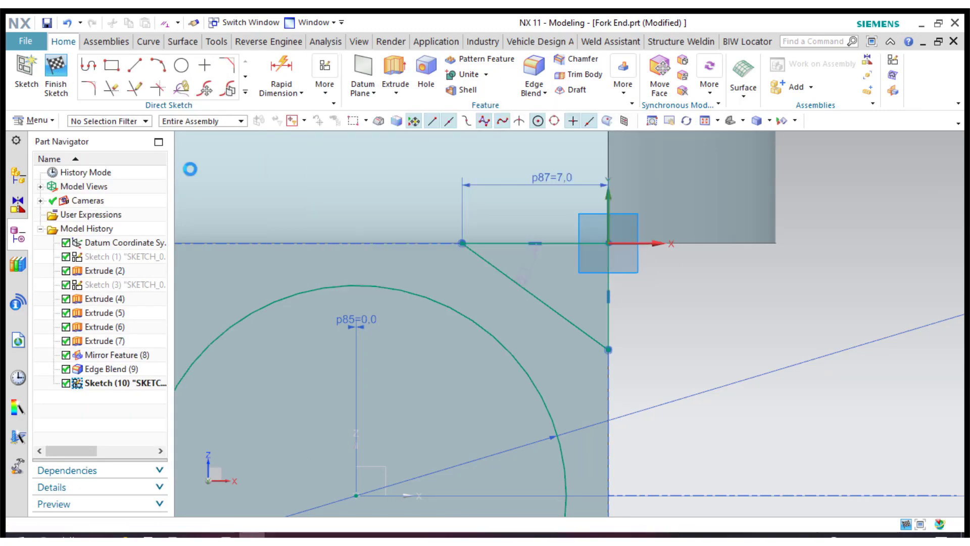
left_click(575, 243)
left_click(608, 308)
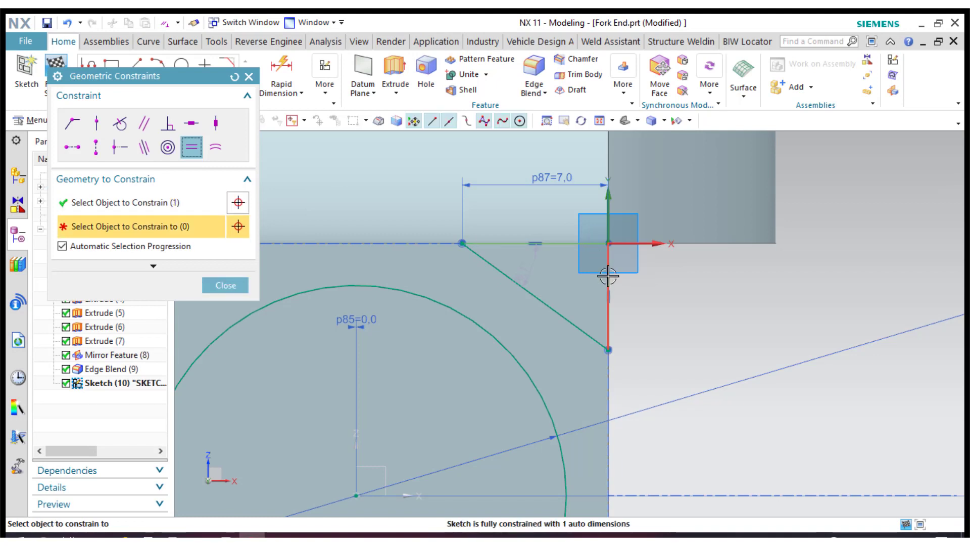
left_click(226, 285)
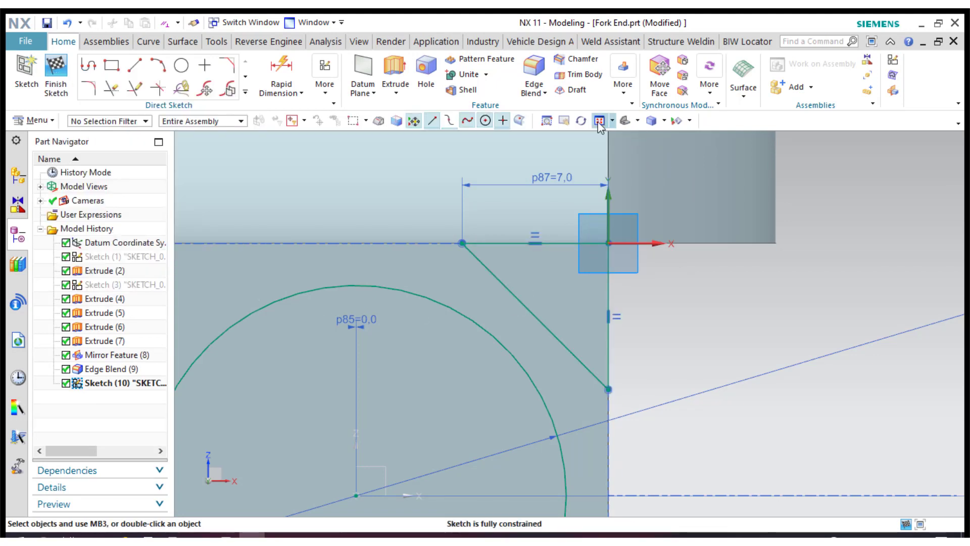
Pattern the triangle's three lines circularly about the circle's centre with count 4 over a 360° span, and finish the sketch.
left_click(701, 123)
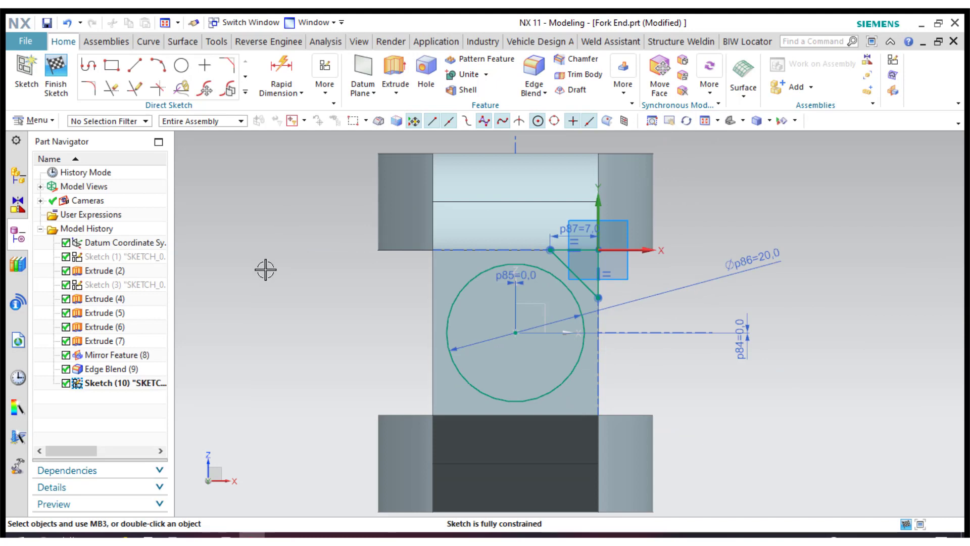
left_click(245, 92)
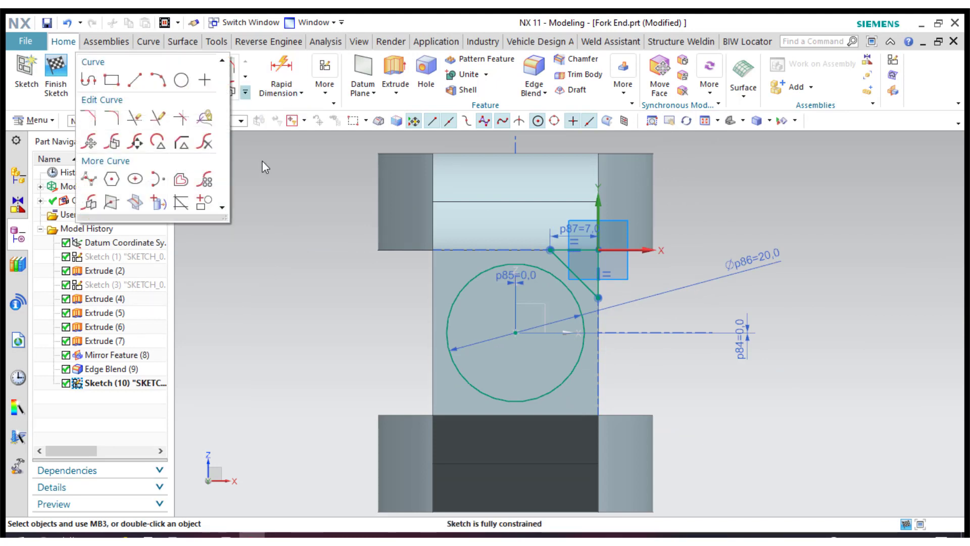
left_click(203, 181)
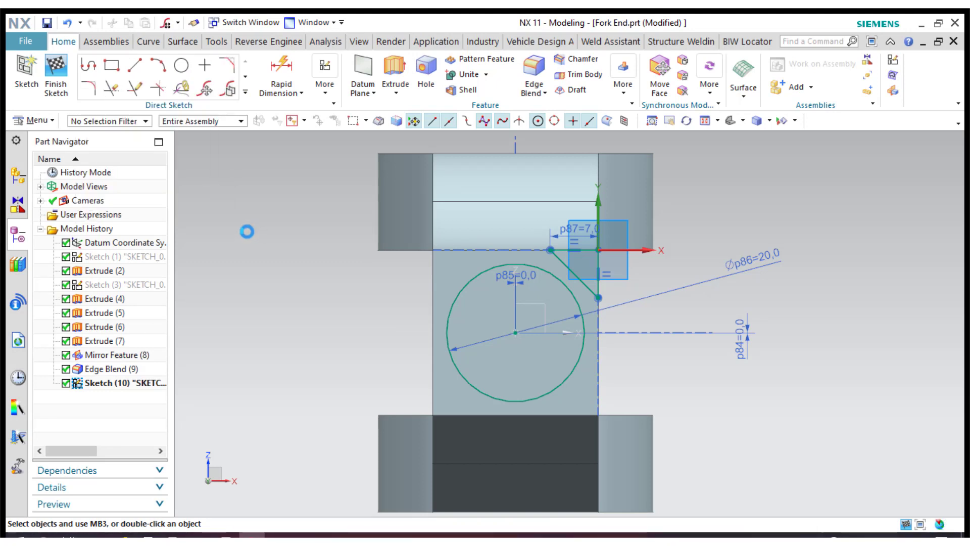
left_click(568, 269)
left_click(102, 211)
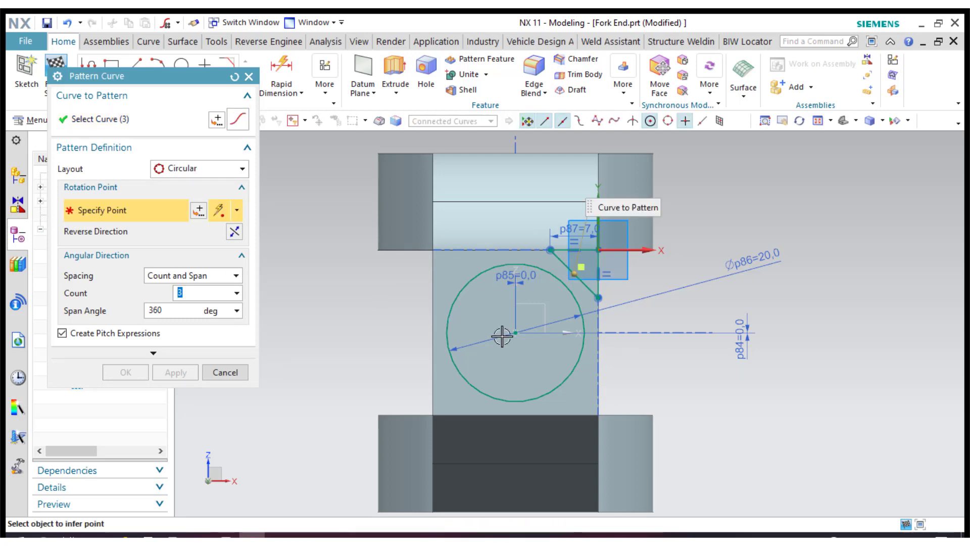
left_click(515, 331)
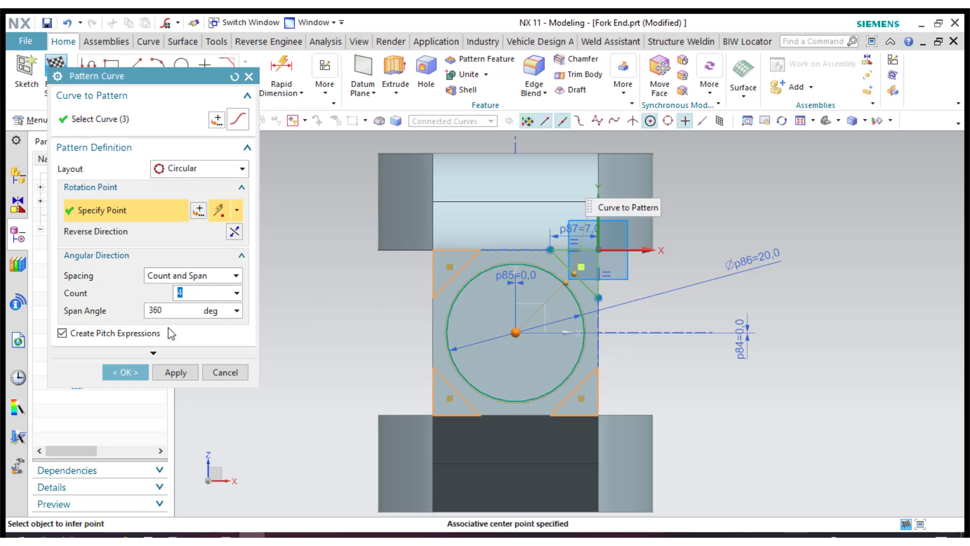
left_click(121, 373)
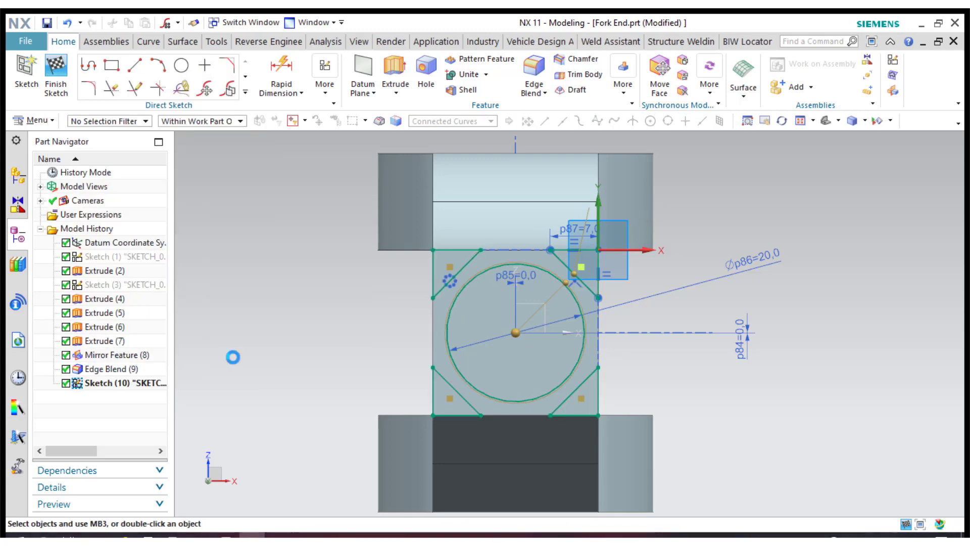
left_click(55, 73)
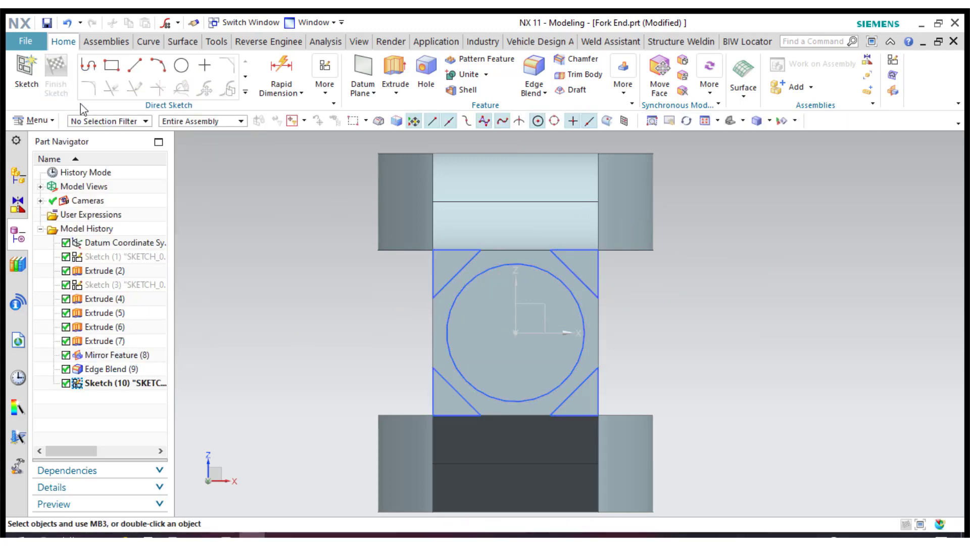
Extrude the four corner triangle regions 24 mm into the shank with the direction reversed, subtracting them from the body.
left_click(734, 123)
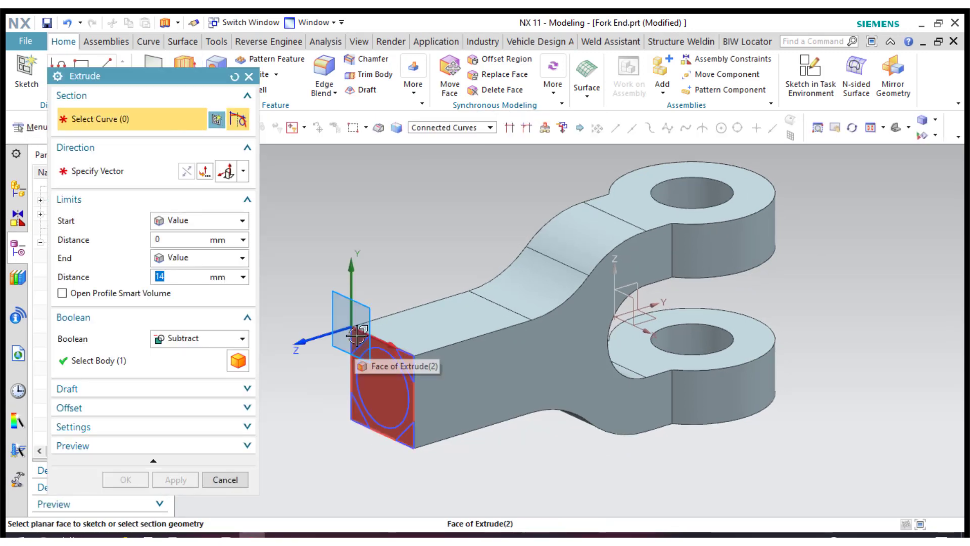
left_click(446, 127)
left_click(439, 200)
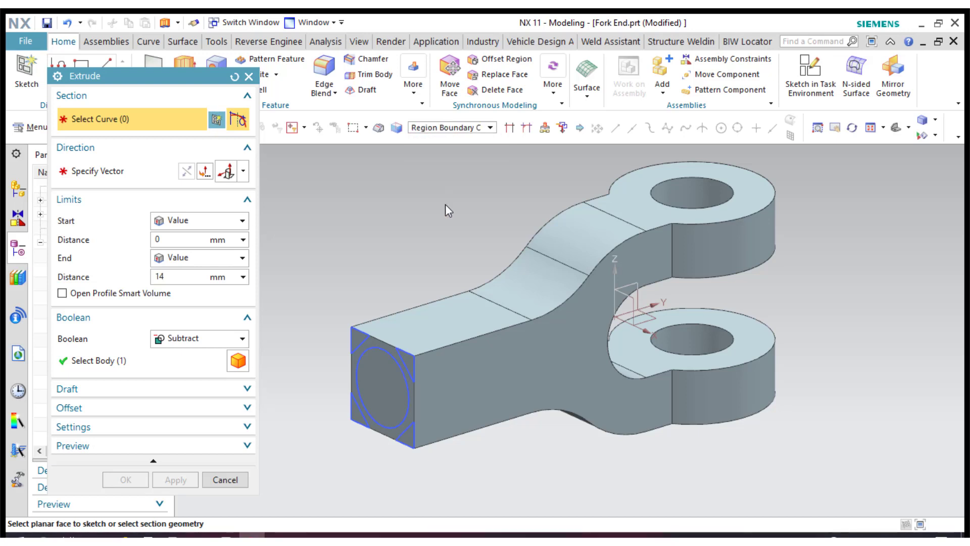
left_click(409, 361)
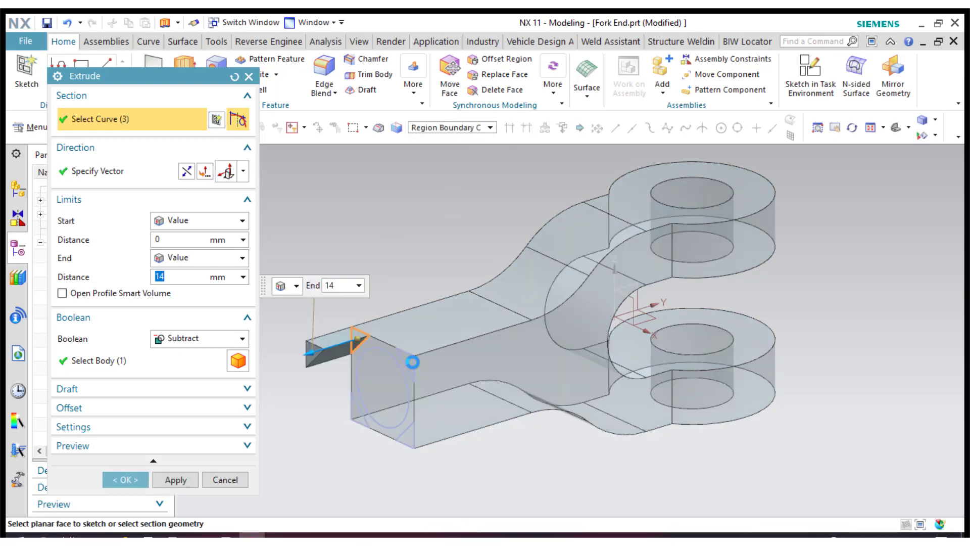
left_click(405, 364)
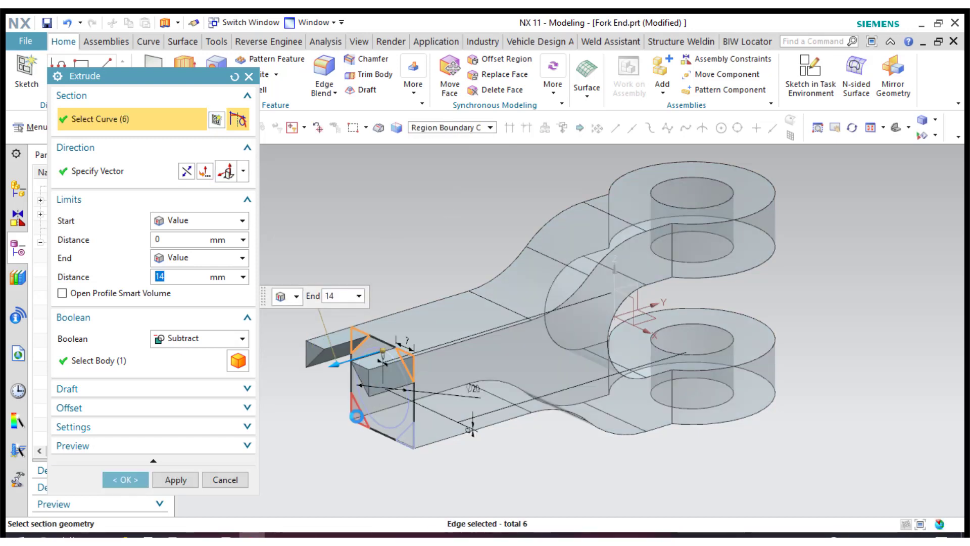
left_click(356, 416)
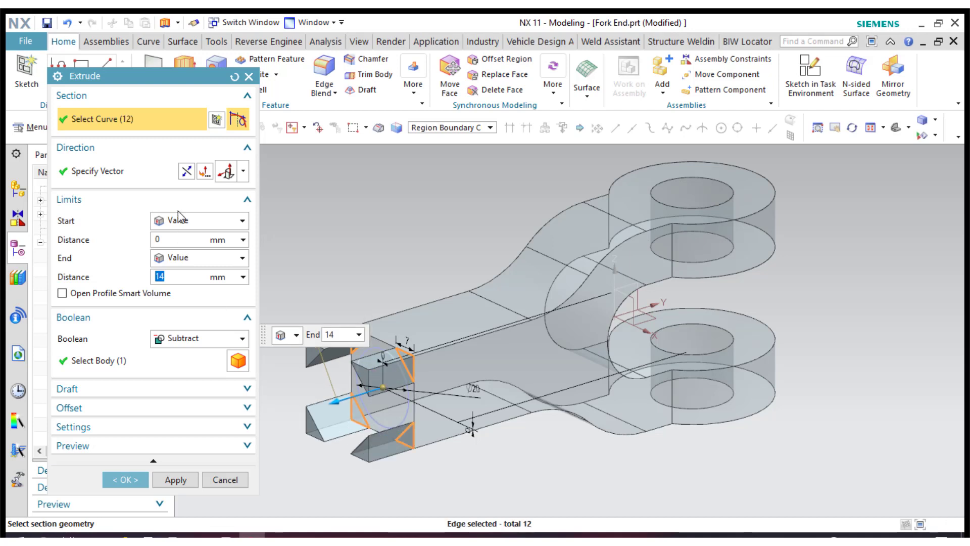
left_click(186, 172)
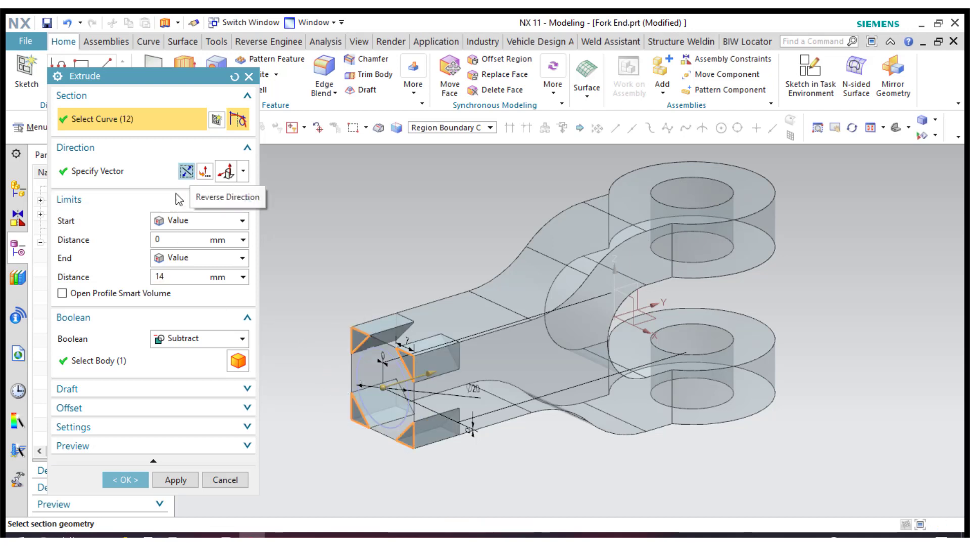
left_click(176, 281)
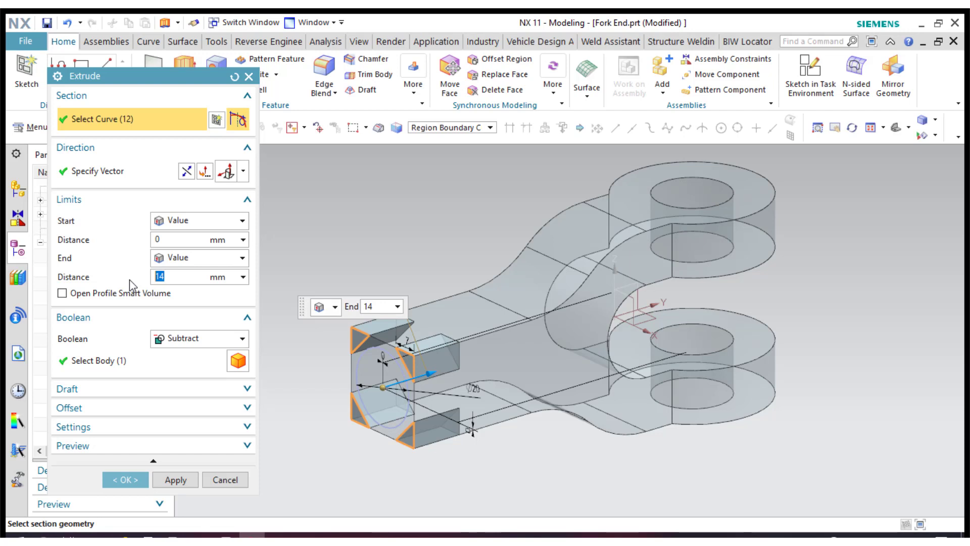
key("Return")
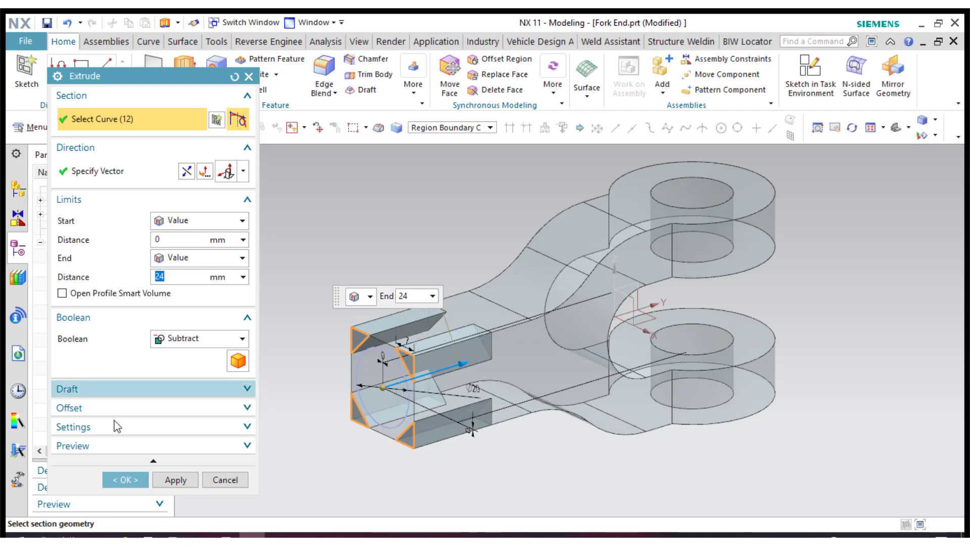
left_click(131, 480)
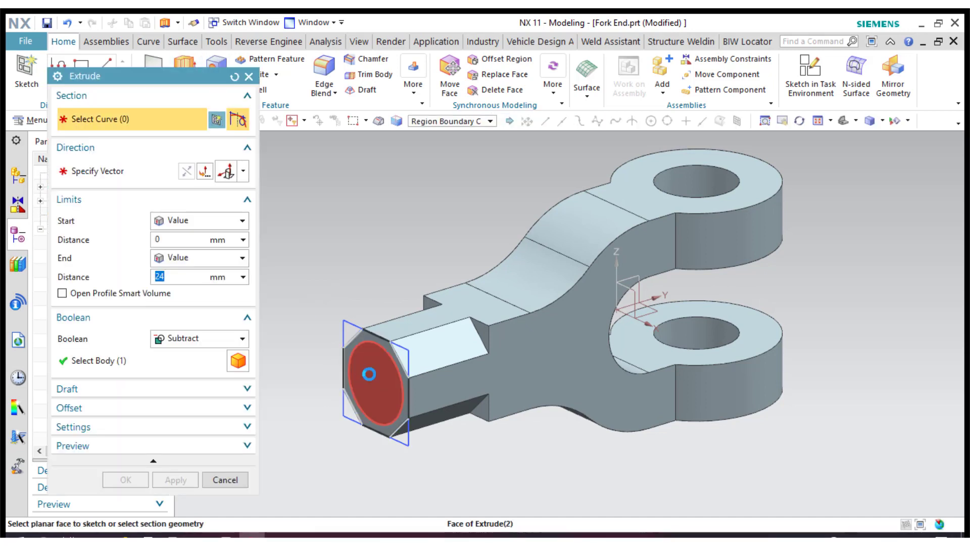
Extrude the 20 mm circle region 35 mm outward from the shank's end face and unite it with the body.
left_click(369, 374)
left_click(169, 339)
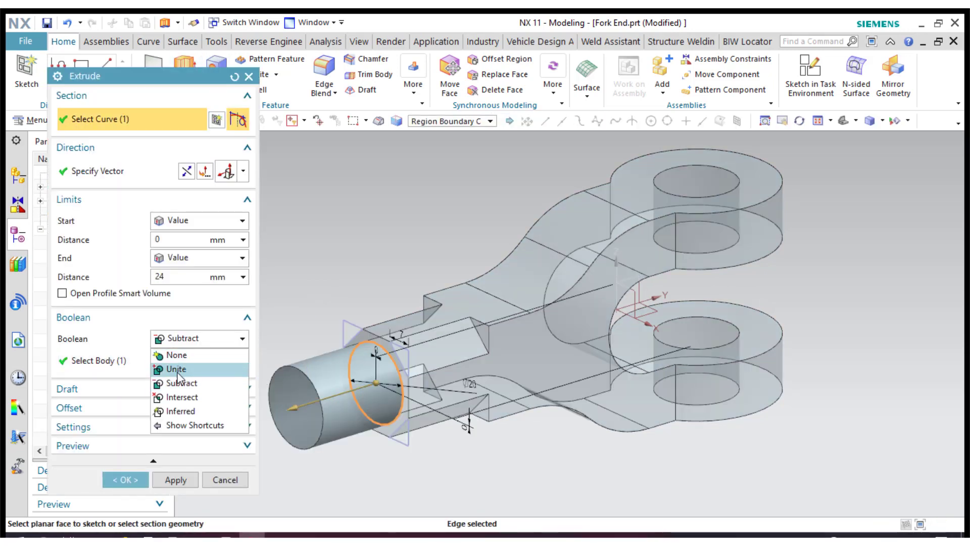
left_click(176, 369)
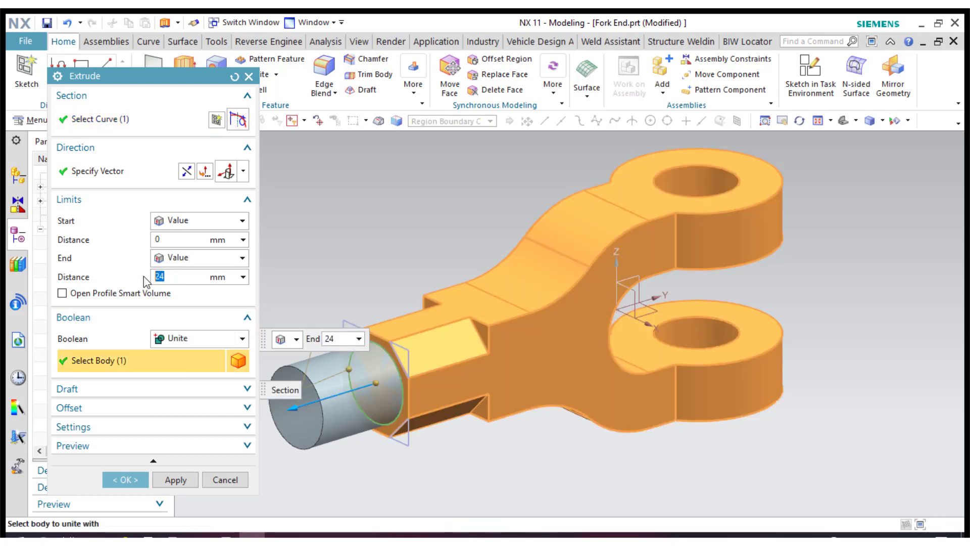
type("35")
key("Return")
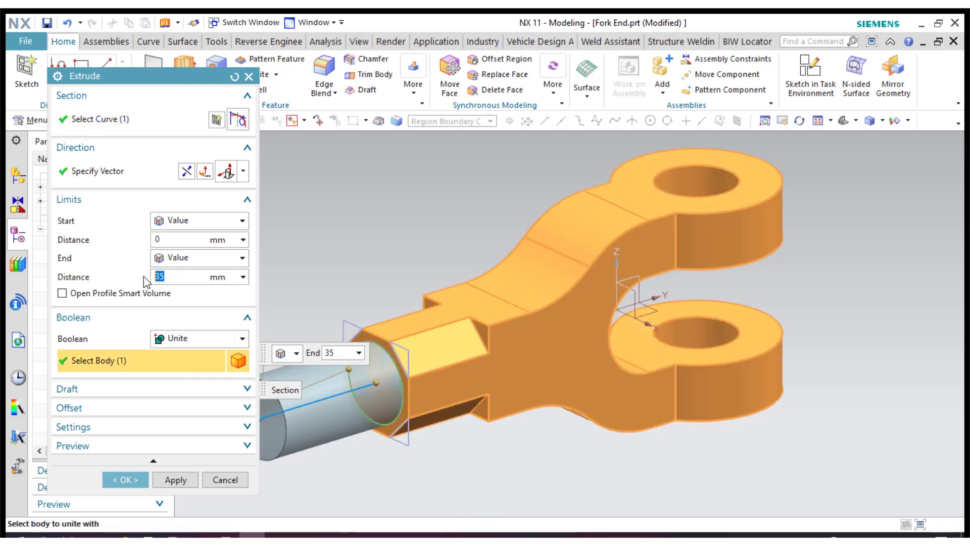
left_click(126, 480)
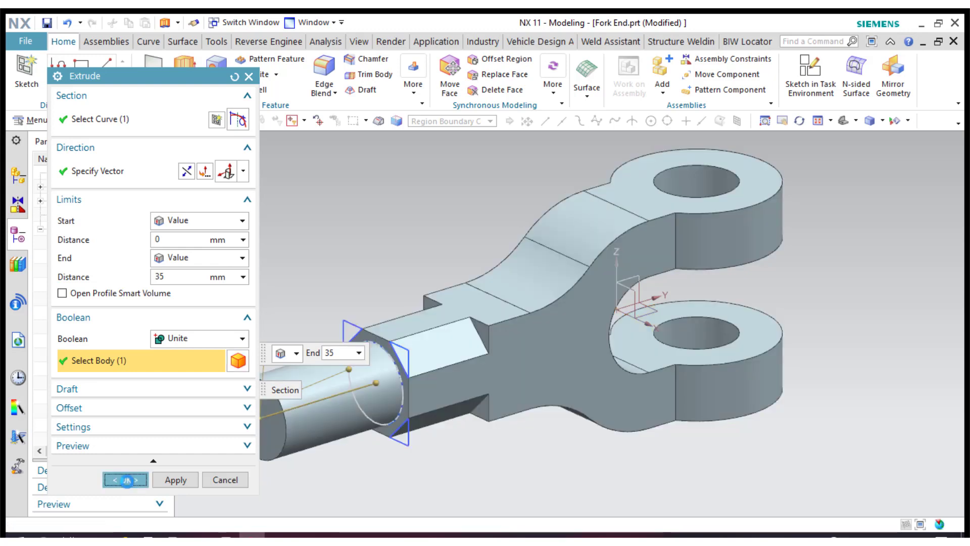
Hide the end-face profile sketch containing the circle and corner triangles.
right_click(347, 321)
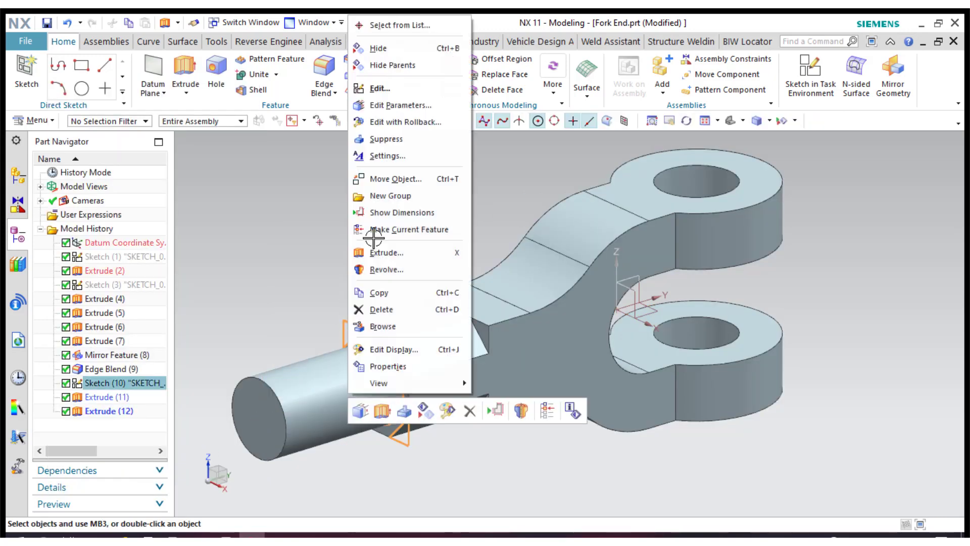
left_click(376, 49)
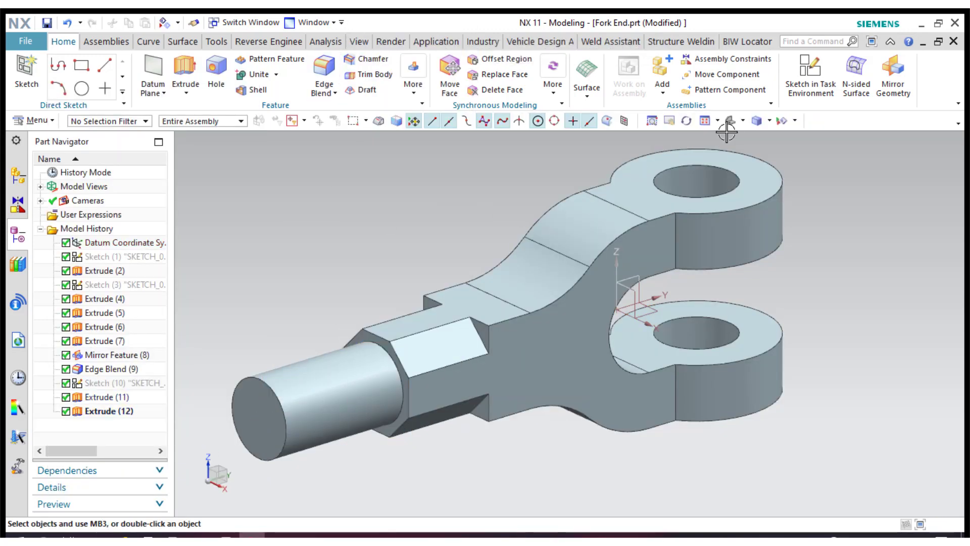
middle_click_drag(727, 131, 800, 263)
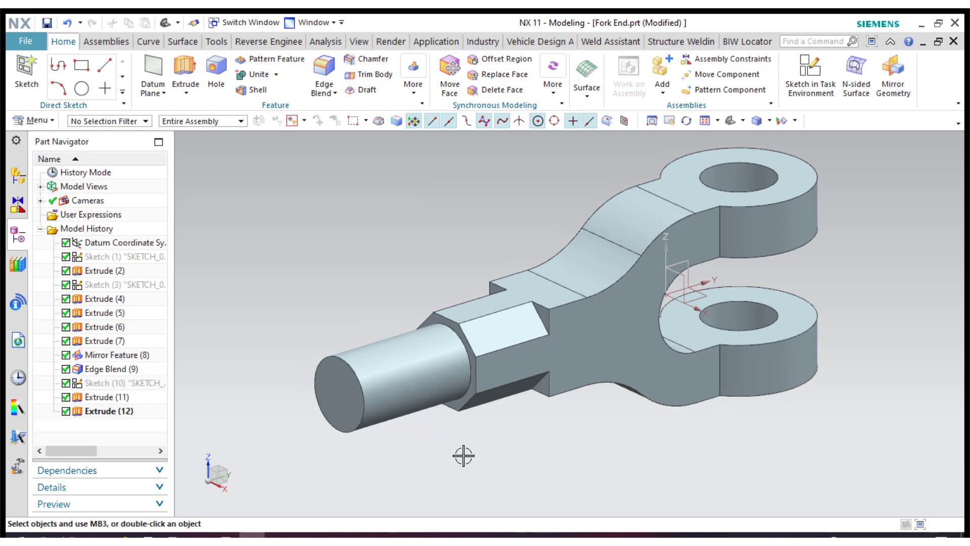
Blend the four inner edges where the shank's corner cuts end at the fork body with a 4.6 mm radius.
left_click(315, 65)
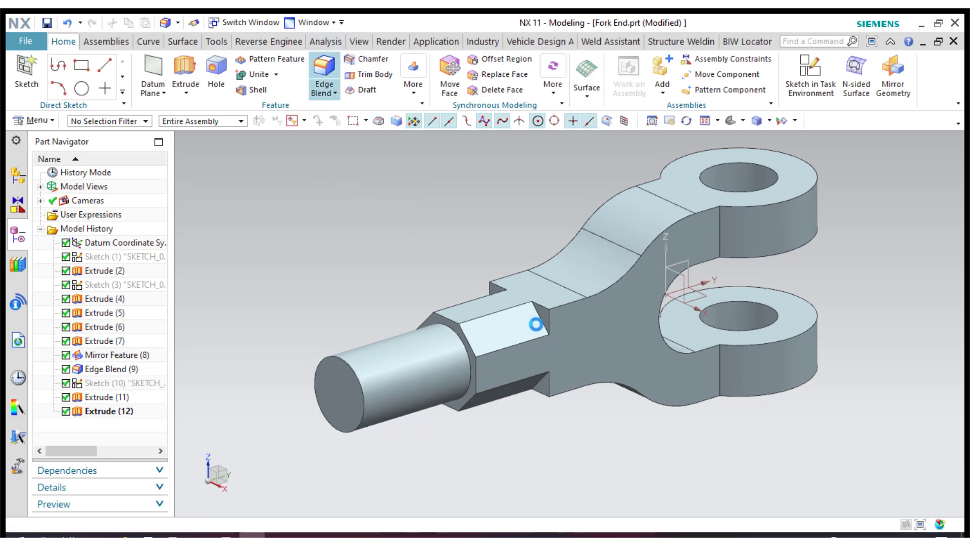
left_click(525, 341)
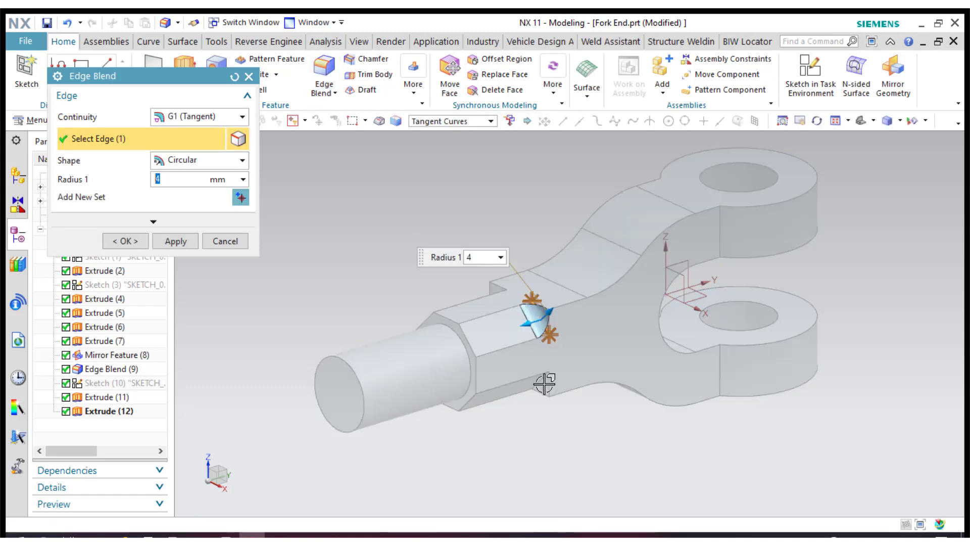
left_click(537, 387)
middle_click_drag(537, 388, 671, 459)
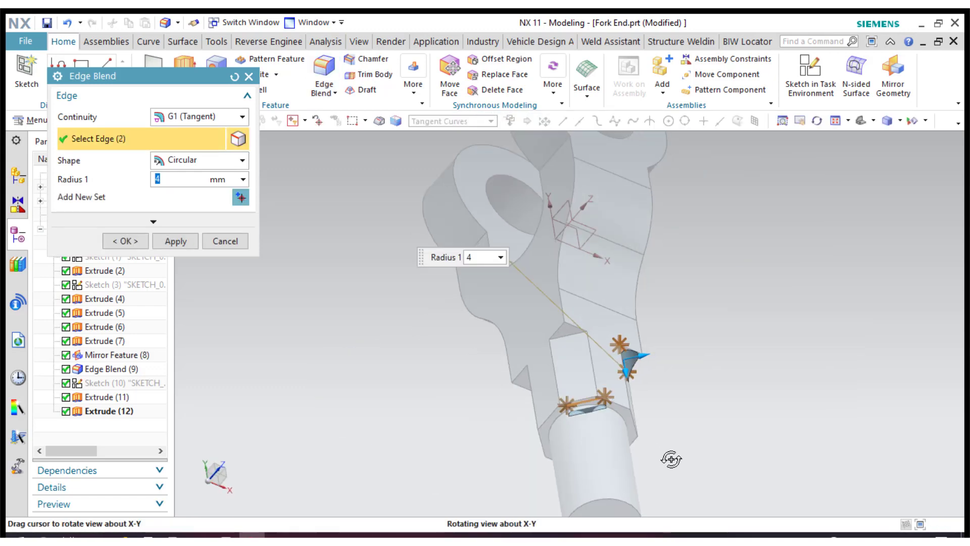
left_click(571, 342)
middle_click_drag(688, 383, 633, 328)
left_click(568, 322)
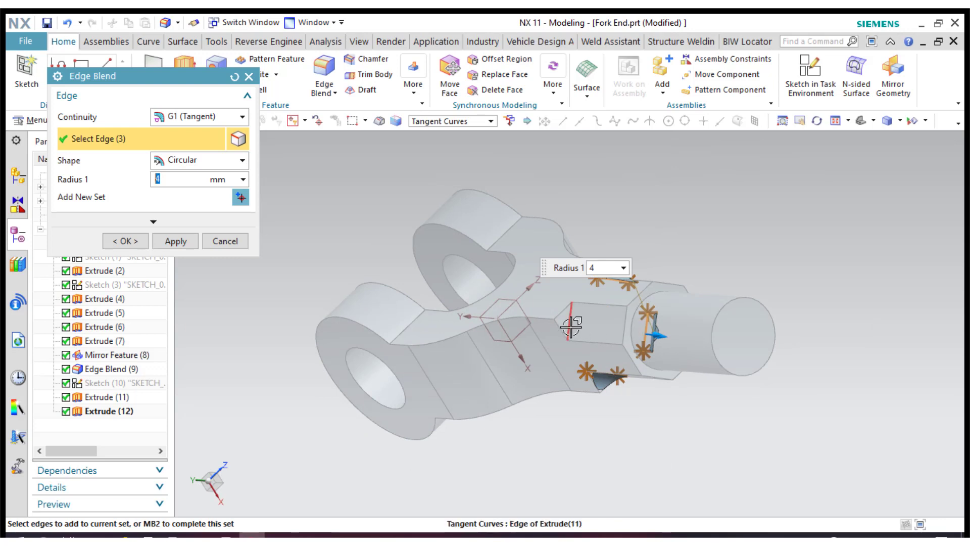
left_click(860, 121)
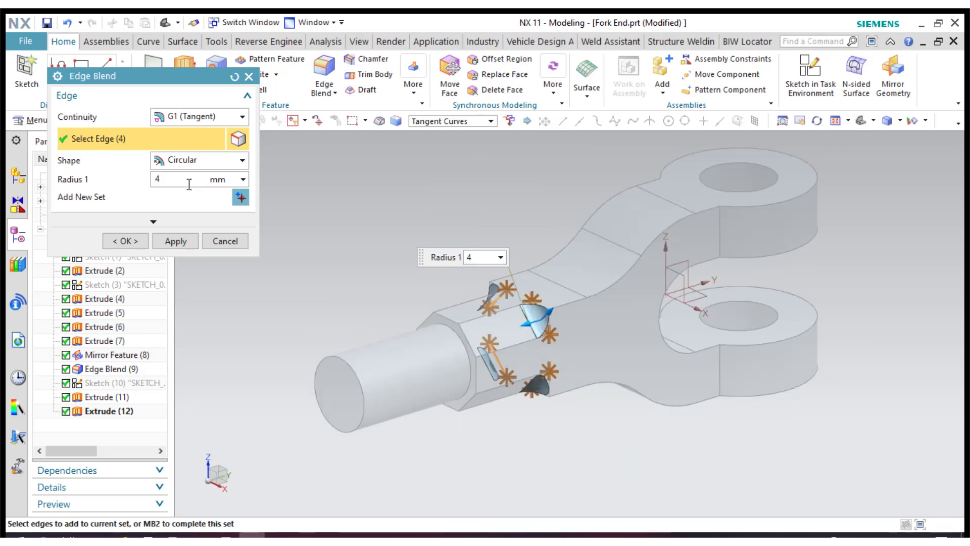
type("4.6")
key("Return")
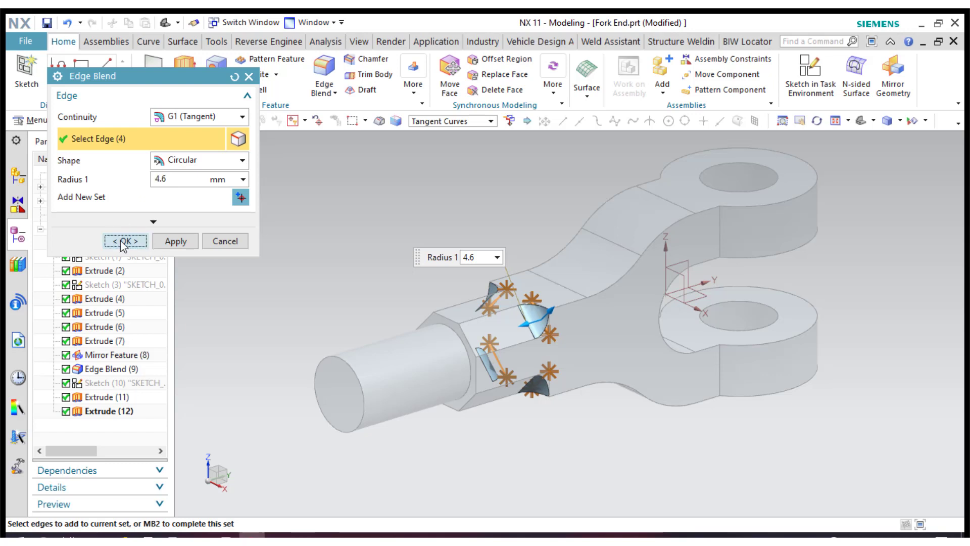
left_click(124, 241)
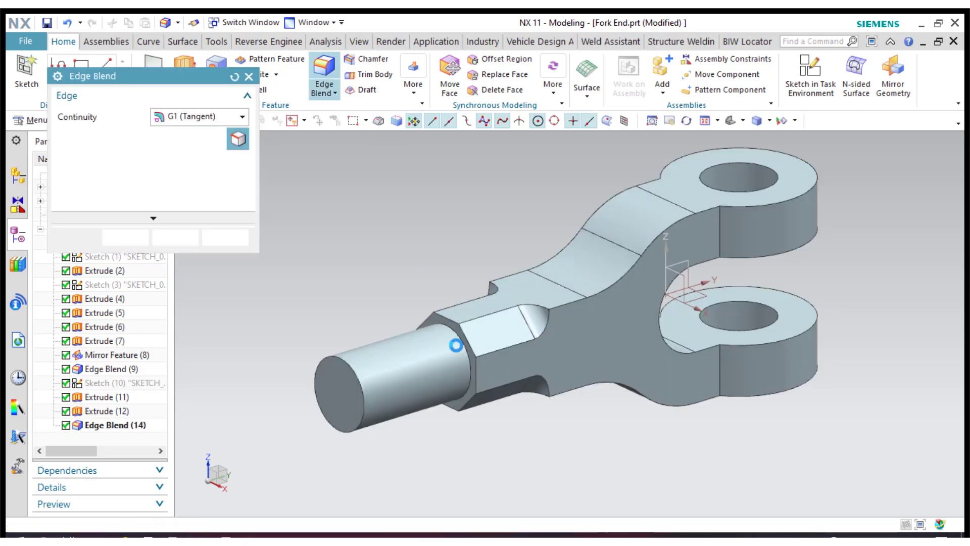
Blend the circular edge where the cylindrical end meets the octagonal shank's end face with a 2 mm radius.
scroll(453, 348, "up", 3)
left_click(481, 359)
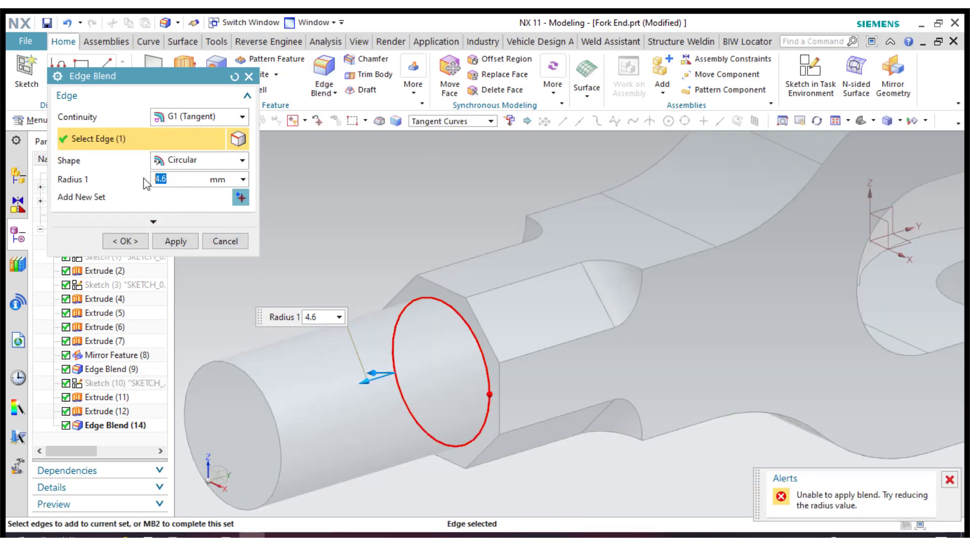
type("2.5")
key("Return")
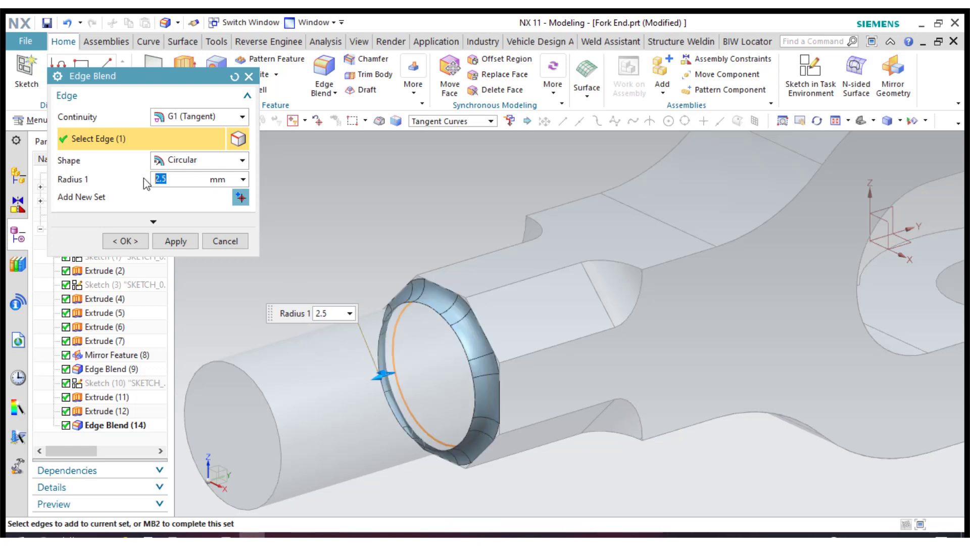
key("Return")
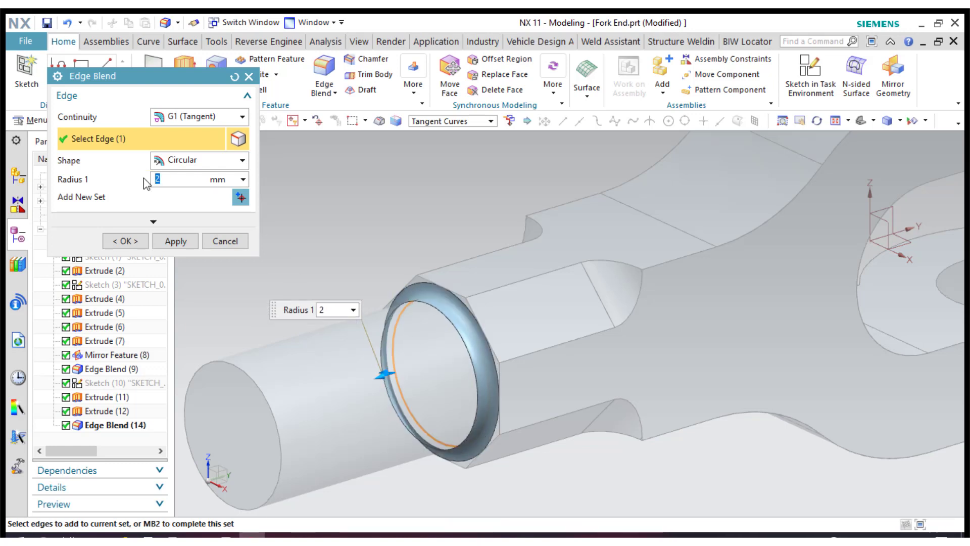
left_click(126, 241)
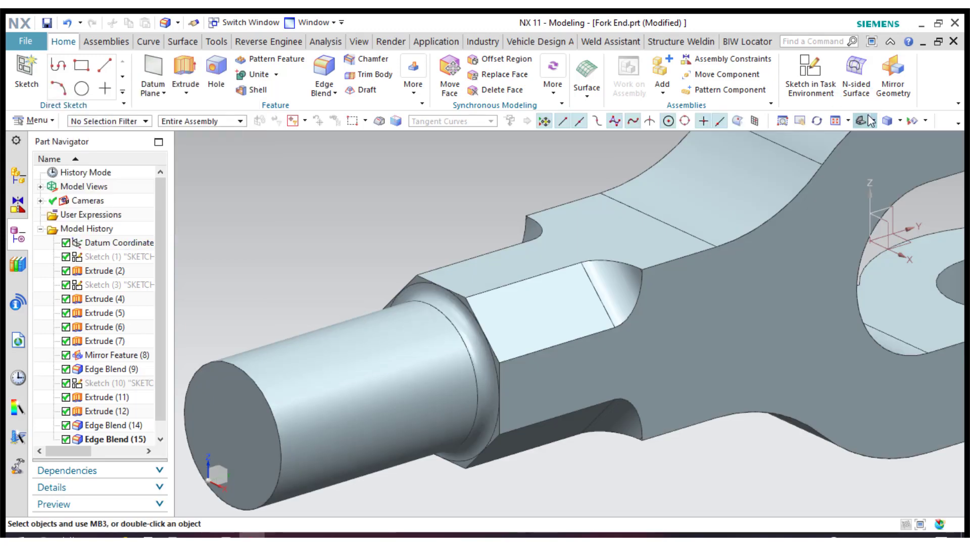
Restore the trimetric view of the whole part and set its rendering style to Shaded, without edges.
left_click(731, 121)
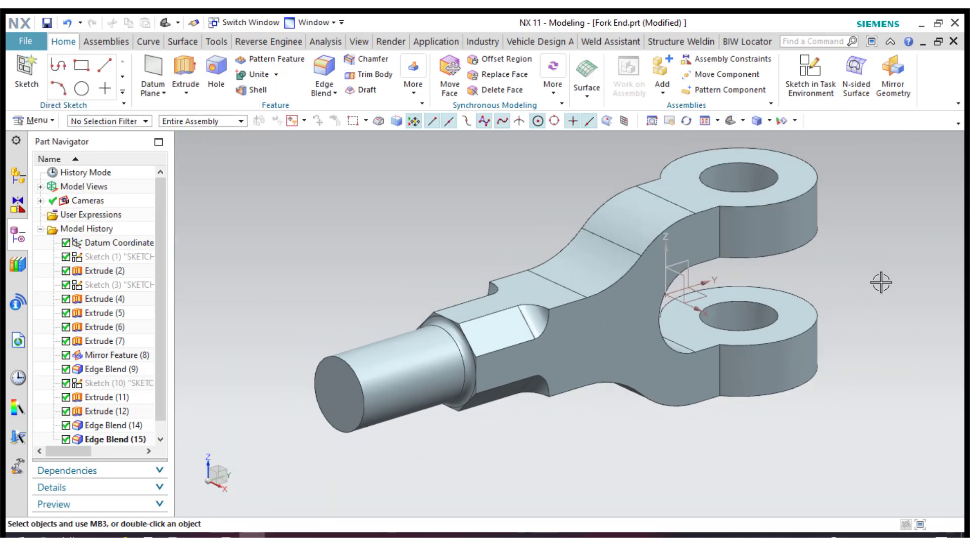
middle_click_drag(884, 286, 696, 296)
left_click(731, 121)
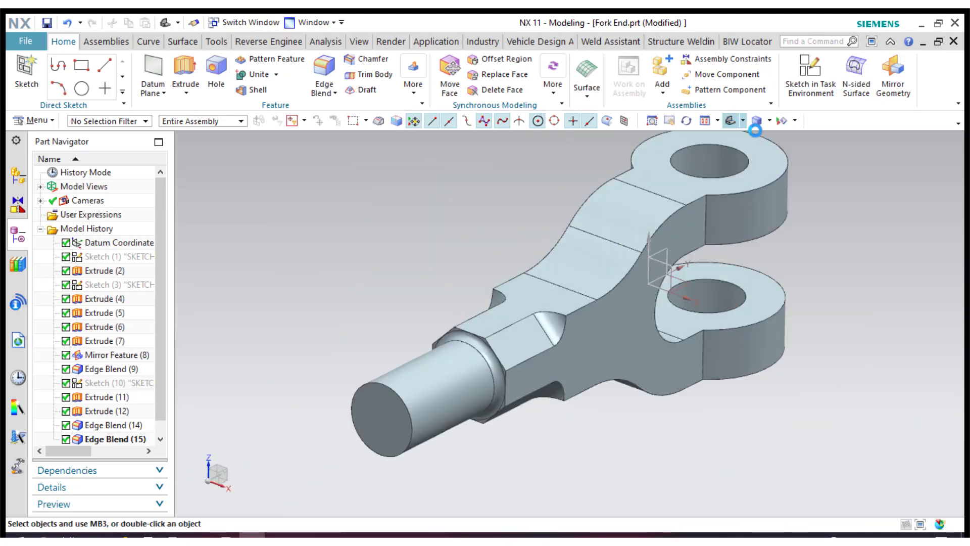
left_click(769, 120)
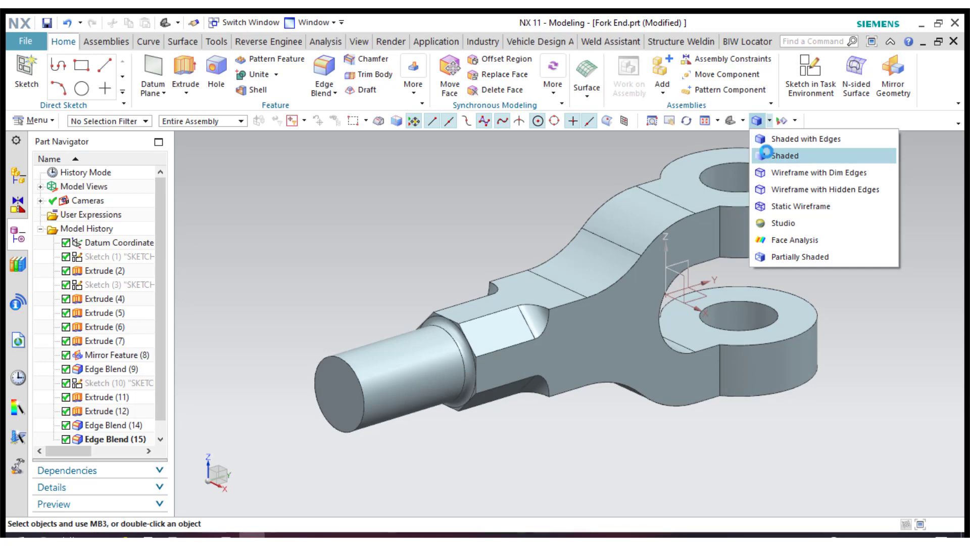
left_click(778, 155)
Inspect the shaded part from another angle and orient the view to isometric.
mouse_move(918, 329)
middle_mouse_down()
mouse_move(900, 261)
mouse_move(901, 166)
mouse_move(779, 164)
mouse_move(697, 205)
mouse_move(694, 187)
middle_mouse_up()
left_click(736, 122)
left_click(743, 123)
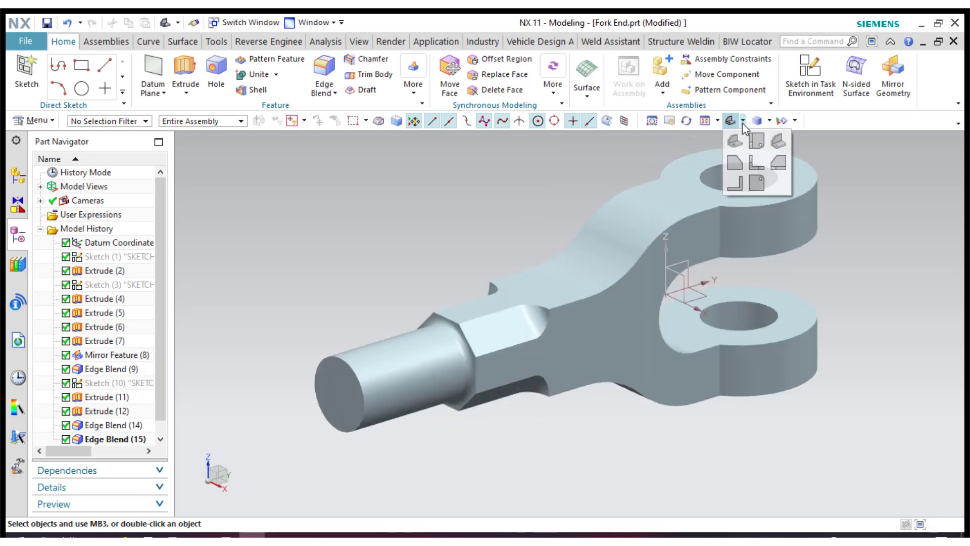
left_click(778, 141)
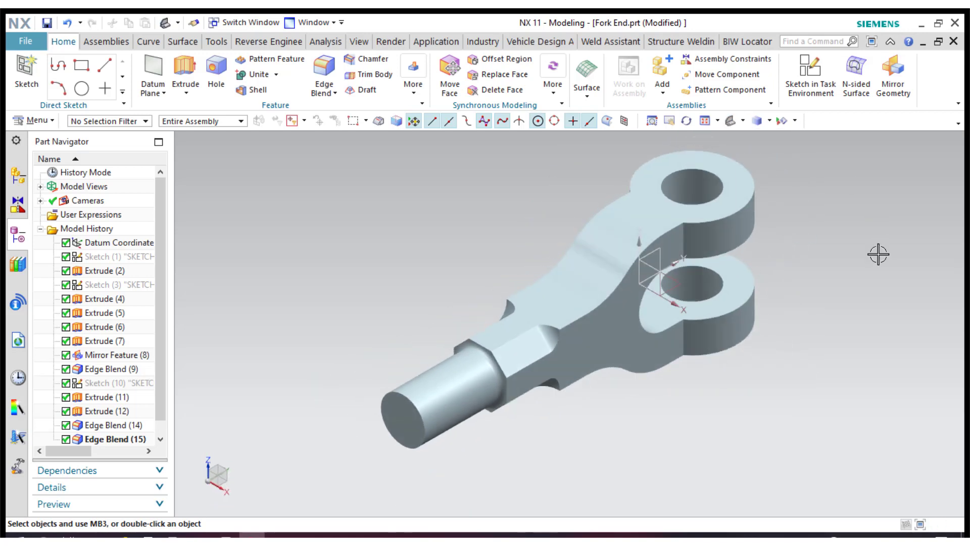